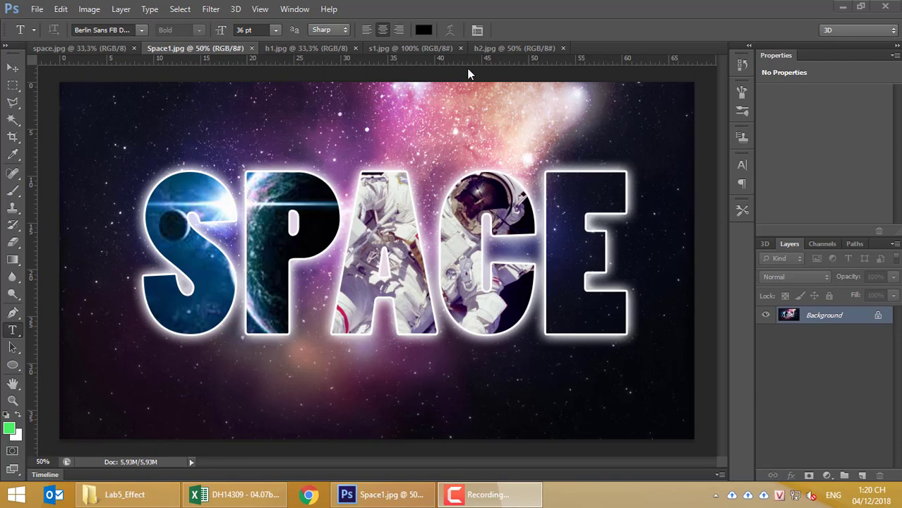
# Step: Add a 72 pt letter S text layer on the h2.jpg nebula image
pyautogui.click(505, 48)
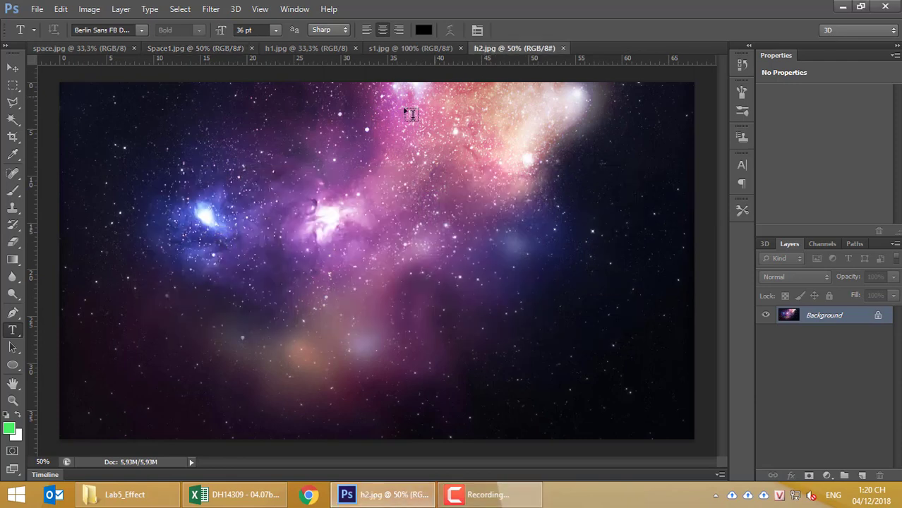
pyautogui.click(161, 271)
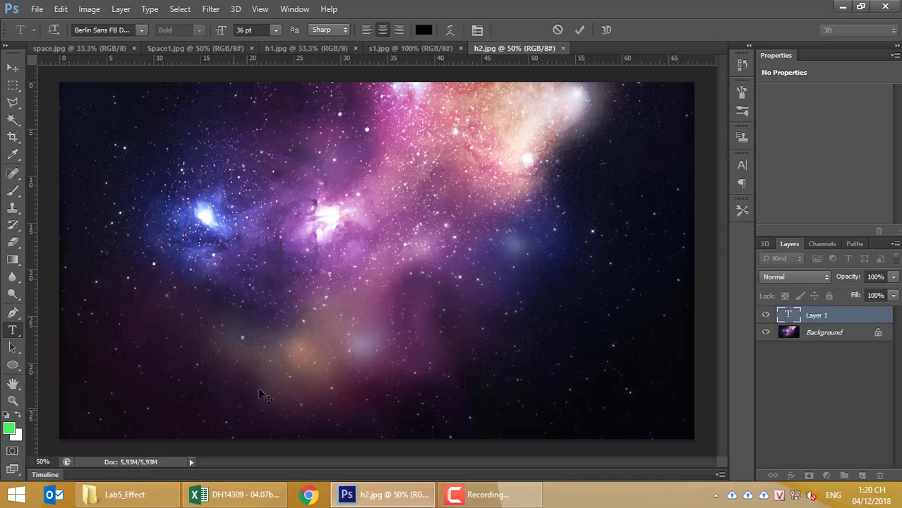
pyautogui.click(276, 29)
pyautogui.click(260, 256)
pyautogui.write('S')
pyautogui.click(12, 68)
# Step: Make the S white and set it in Cooper Std
pyautogui.click(13, 329)
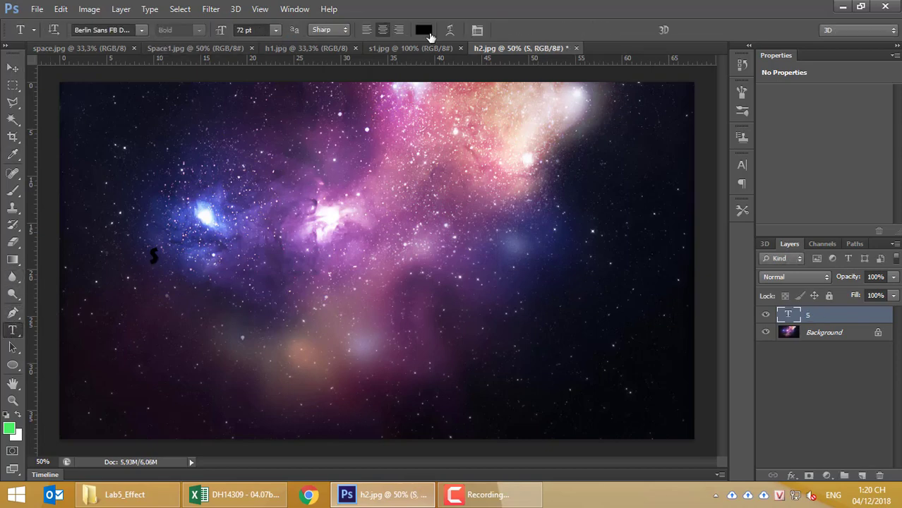
pyautogui.click(427, 32)
pyautogui.click(516, 82)
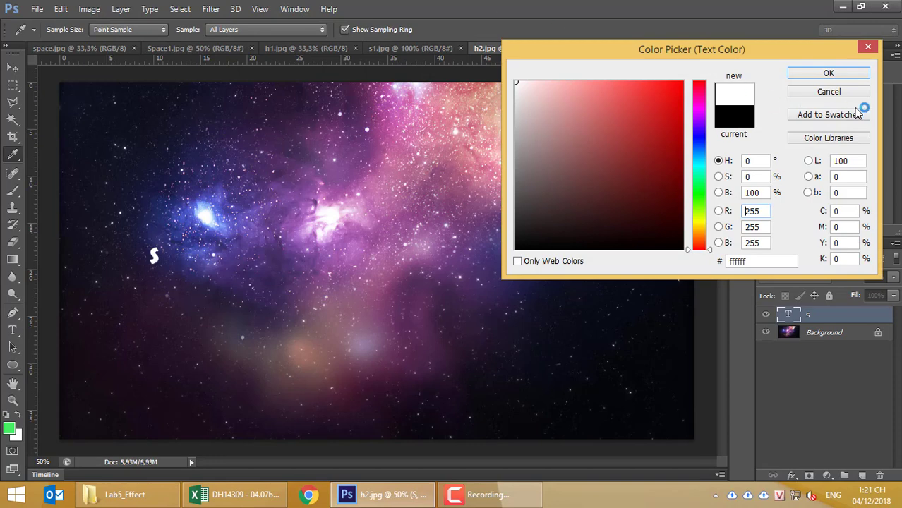
pyautogui.click(829, 73)
pyautogui.click(142, 30)
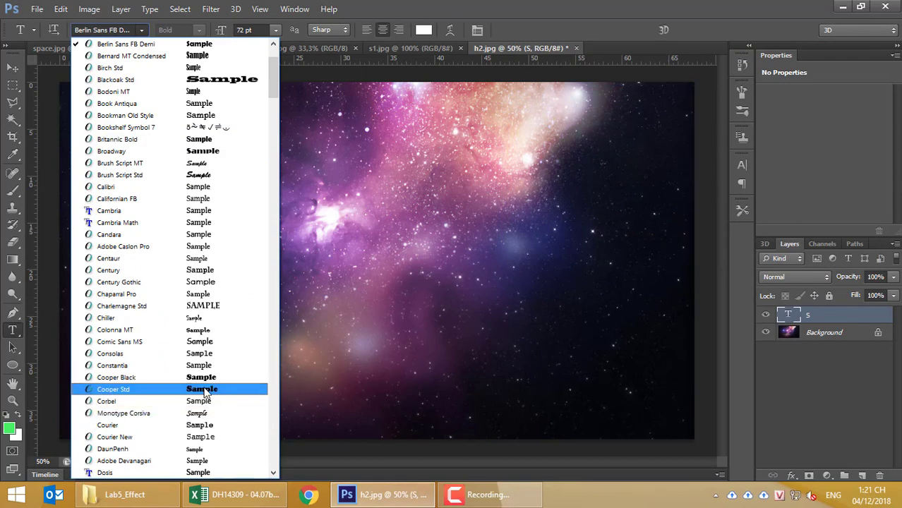
pyautogui.click(204, 389)
# Step: Scale the S up to about 455 pt with Free Transform
pyautogui.click(12, 67)
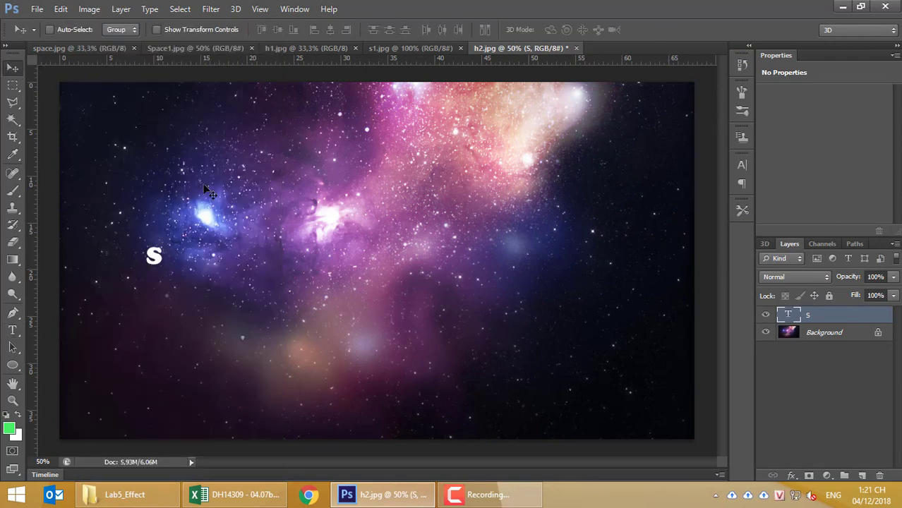
pyautogui.hotkey('ctrl', 't')
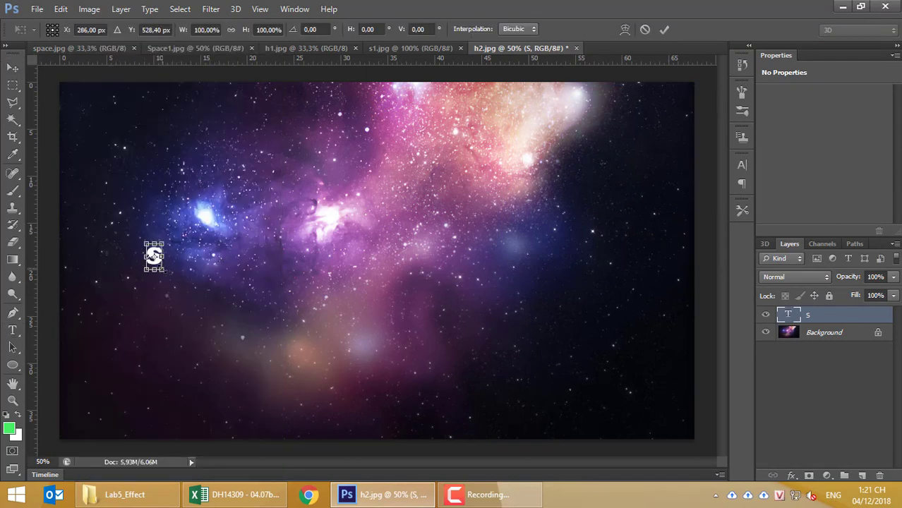
pyautogui.moveTo(165, 273); pyautogui.dragTo(244, 361)
pyautogui.moveTo(182, 266); pyautogui.dragTo(164, 183)
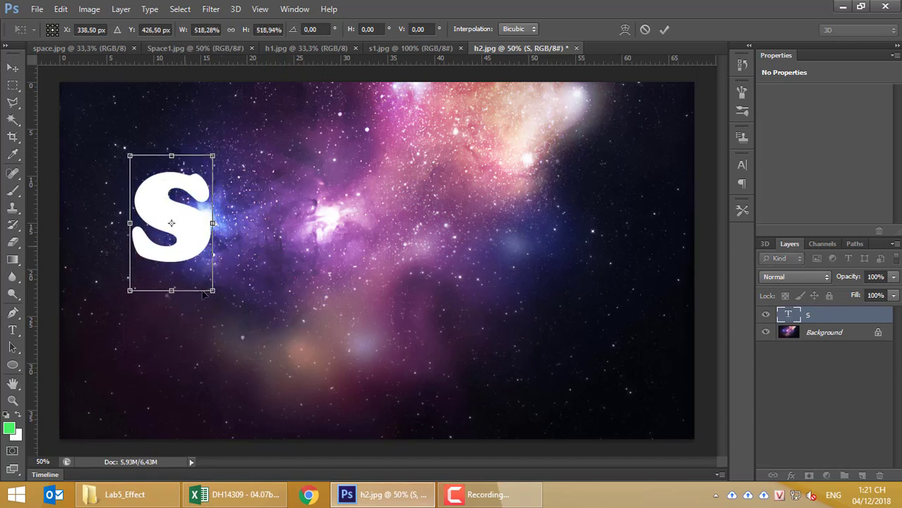
pyautogui.moveTo(212, 290); pyautogui.dragTo(252, 361)
pyautogui.moveTo(235, 278); pyautogui.dragTo(229, 267)
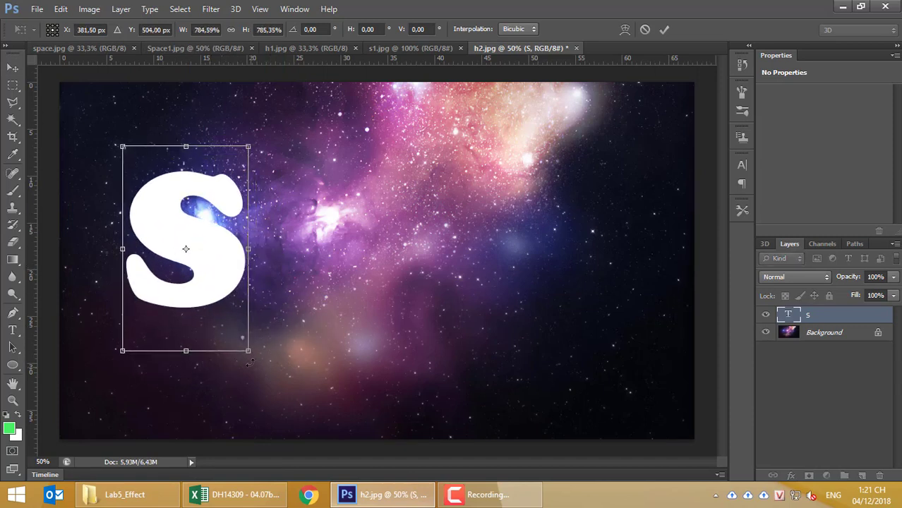
pyautogui.moveTo(222, 316); pyautogui.dragTo(221, 312)
pyautogui.press('Return')
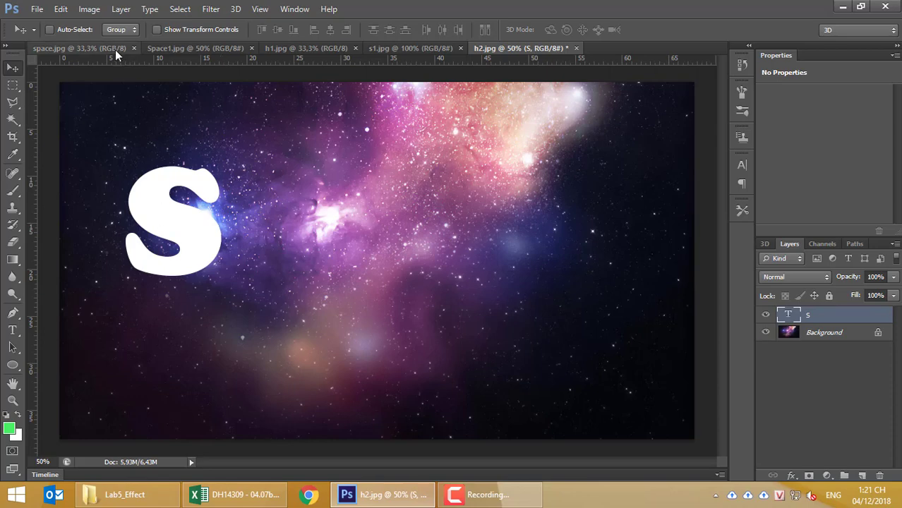
# Step: Try the Haettenschweiler and Niagara Engraved fonts on the S
pyautogui.click(12, 330)
pyautogui.click(142, 29)
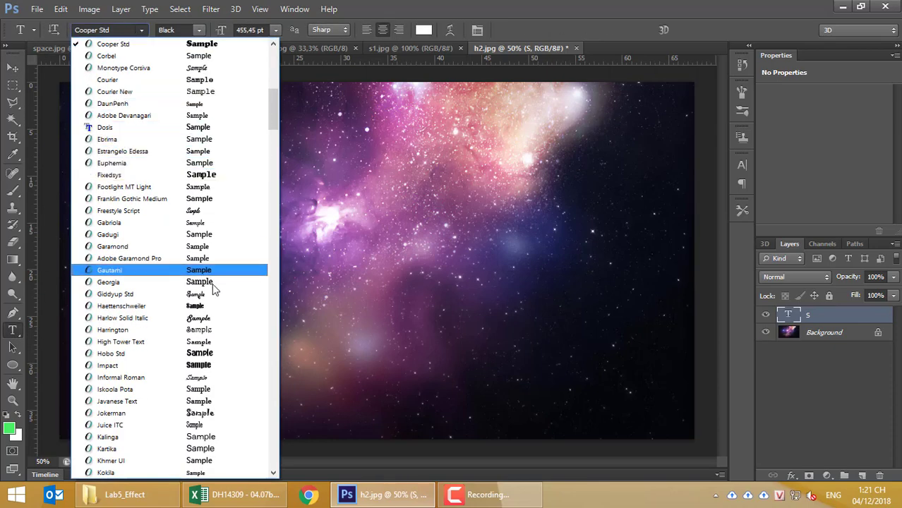
pyautogui.click(214, 311)
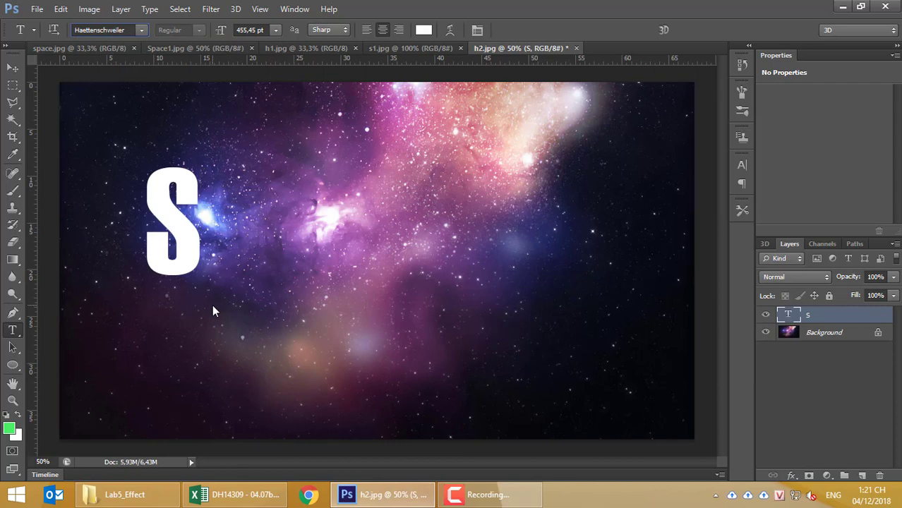
pyautogui.click(142, 30)
pyautogui.scroll(-2, 226, 414)
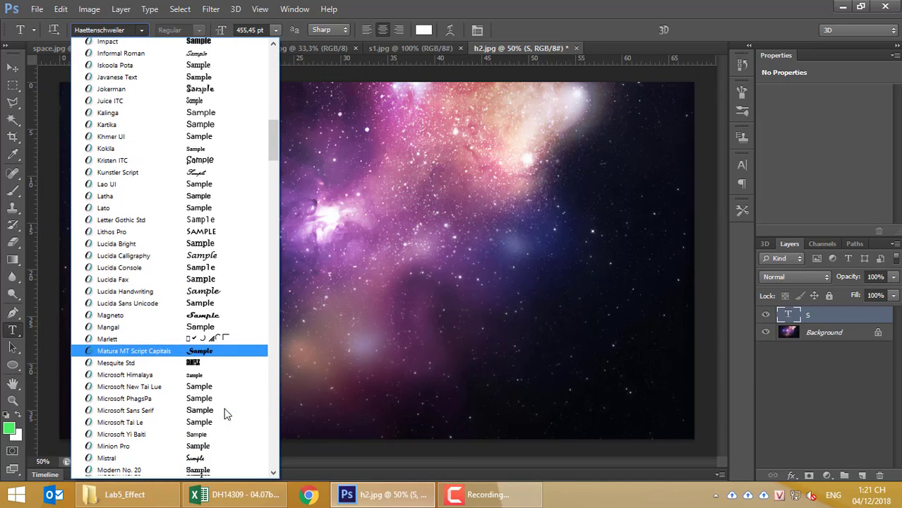
pyautogui.scroll(-5, 226, 414)
pyautogui.scroll(-2, 226, 414)
pyautogui.scroll(-1, 226, 415)
pyautogui.scroll(1, 229, 388)
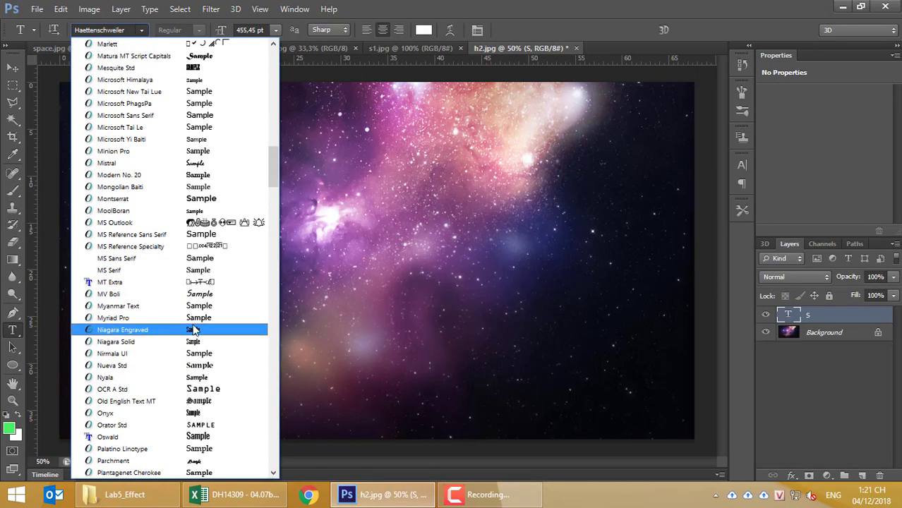
pyautogui.click(230, 329)
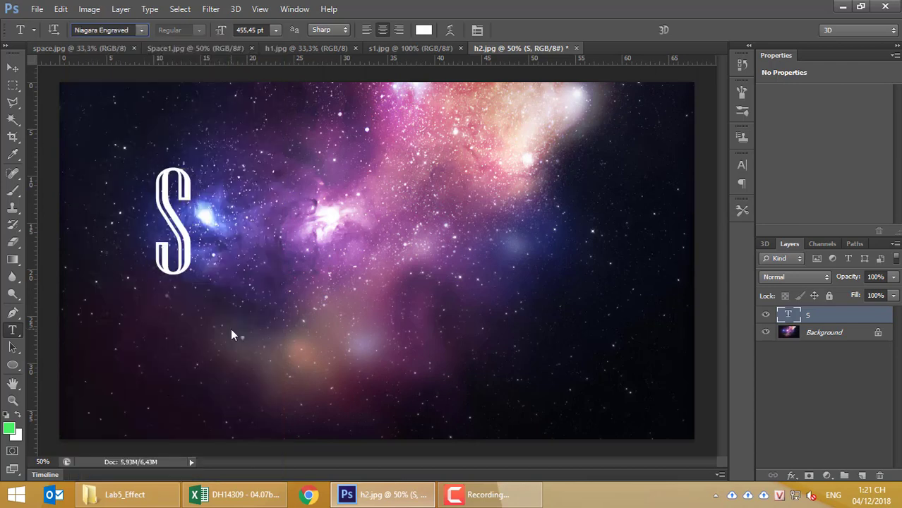
# Step: Settle on Oswald and shift the S slightly right and down
pyautogui.scroll(-1, 120, 29)
pyautogui.scroll(-1, 120, 30)
pyautogui.scroll(-1, 120, 30)
pyautogui.scroll(-1, 120, 30)
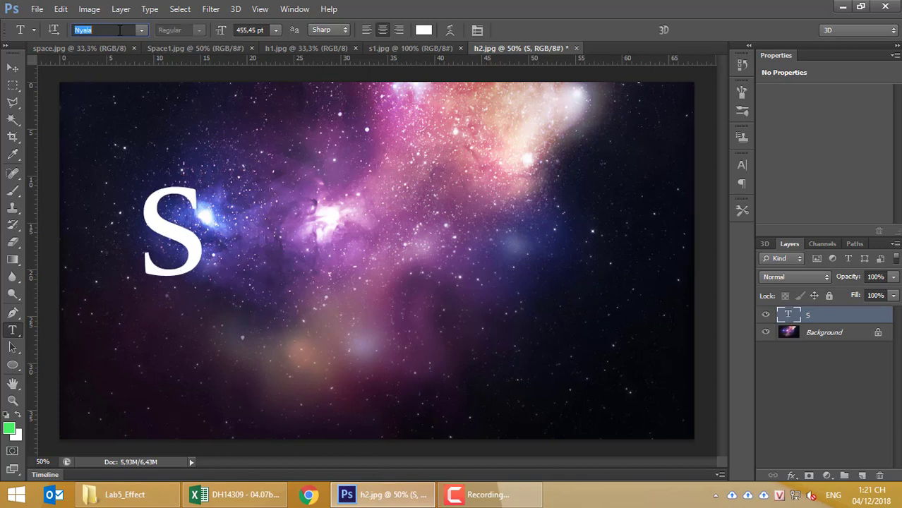
pyautogui.scroll(-1, 120, 30)
pyautogui.scroll(-1, 120, 30)
pyautogui.scroll(-1, 120, 30)
pyautogui.scroll(-1, 120, 29)
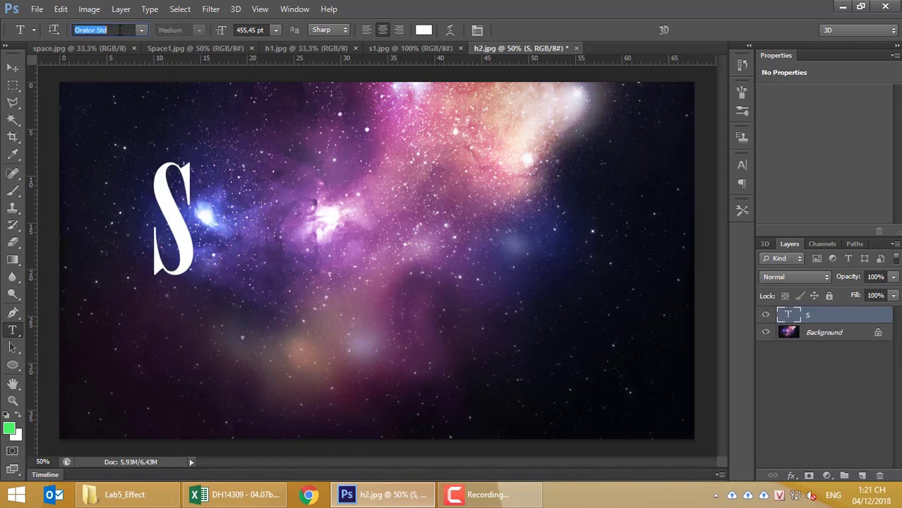
pyautogui.scroll(-1, 120, 29)
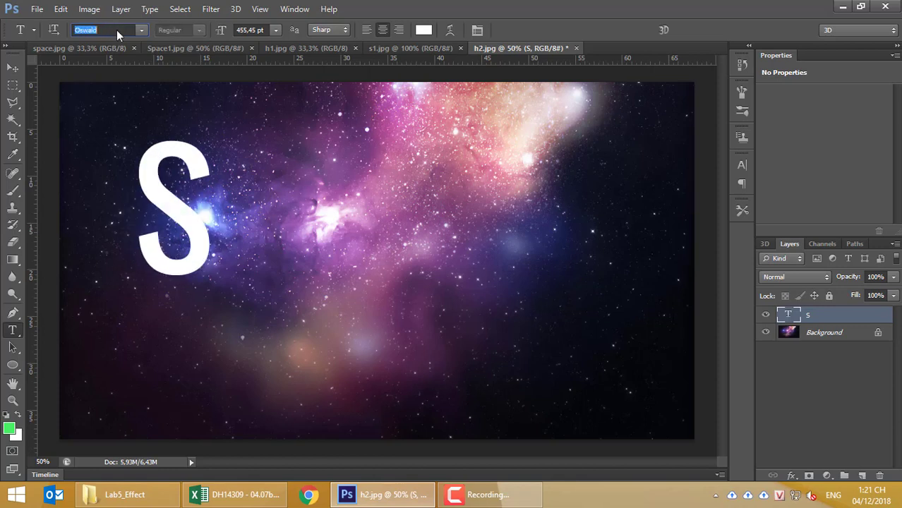
pyautogui.click(12, 67)
pyautogui.moveTo(177, 159)
pyautogui.mouseDown()
pyautogui.moveTo(218, 170)
pyautogui.moveTo(198, 175)
pyautogui.mouseUp()
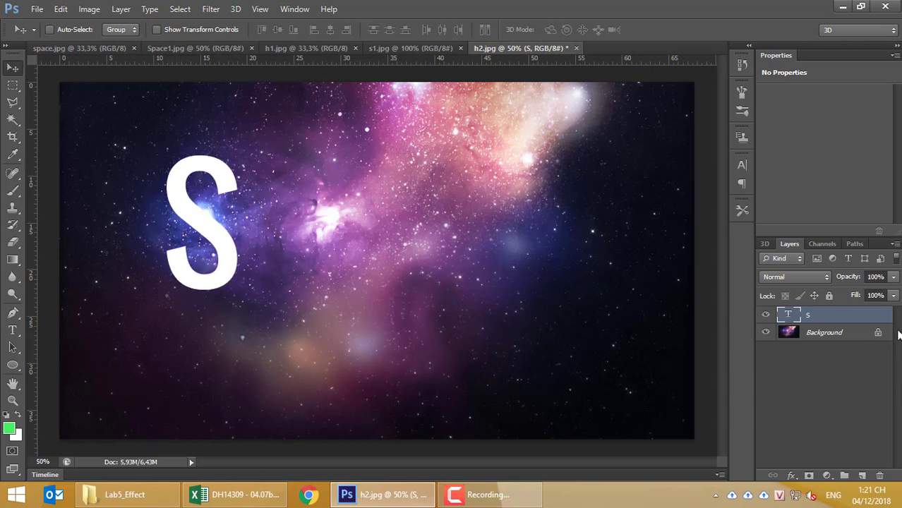
# Step: Duplicate the S layer with Ctrl+J and drag copies right into a row of five
pyautogui.hotkey('ctrl', 'j')
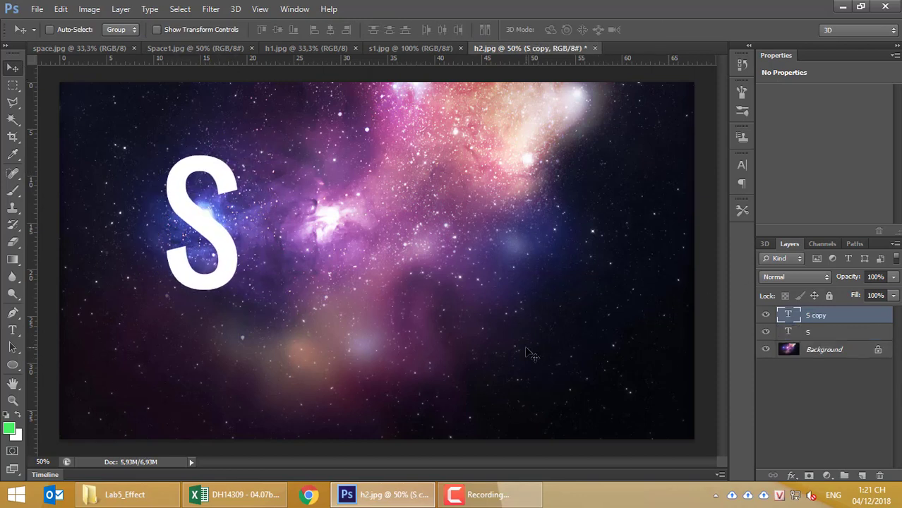
pyautogui.moveTo(228, 247)
pyautogui.mouseDown()
pyautogui.moveTo(406, 266)
pyautogui.moveTo(453, 259)
pyautogui.mouseUp()
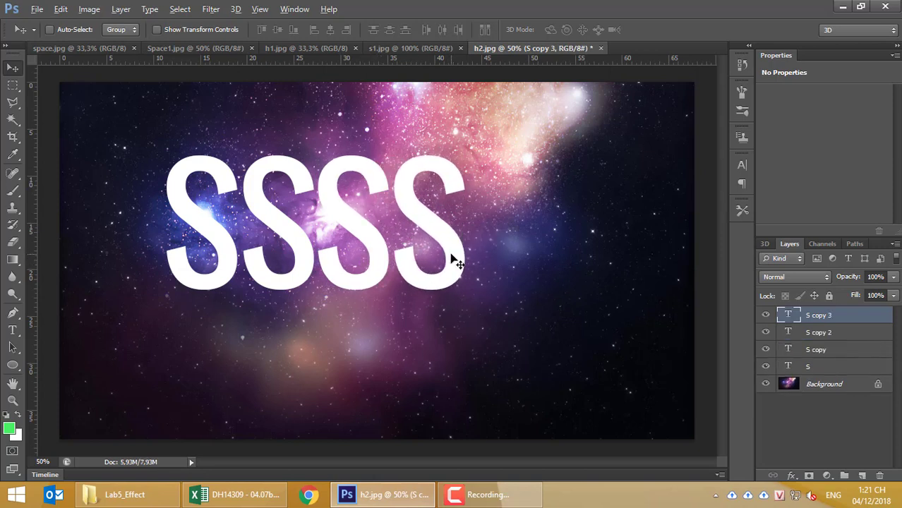
pyautogui.moveTo(453, 258); pyautogui.dragTo(531, 256)
pyautogui.keyDown('ctrl'); pyautogui.click(282, 233); pyautogui.keyUp('ctrl')
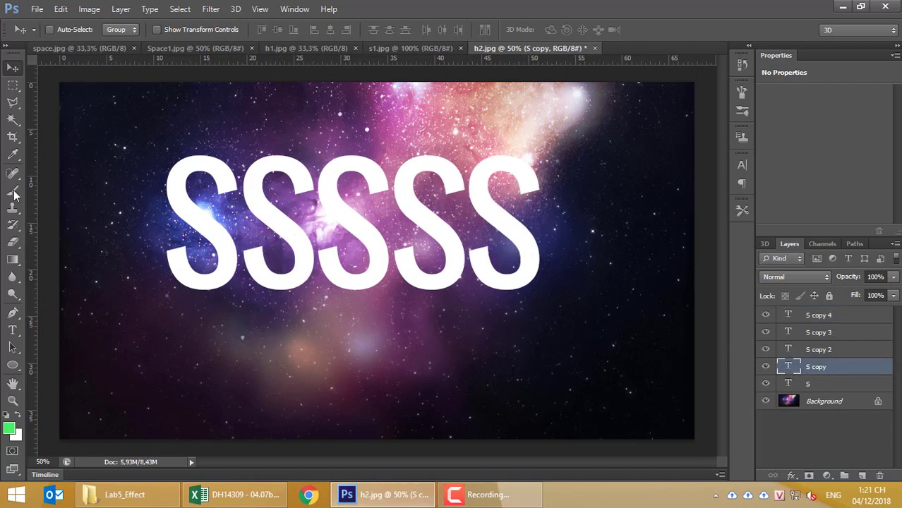
# Step: Retype the second and third S letters as P and A
pyautogui.click(13, 330)
pyautogui.click(270, 219)
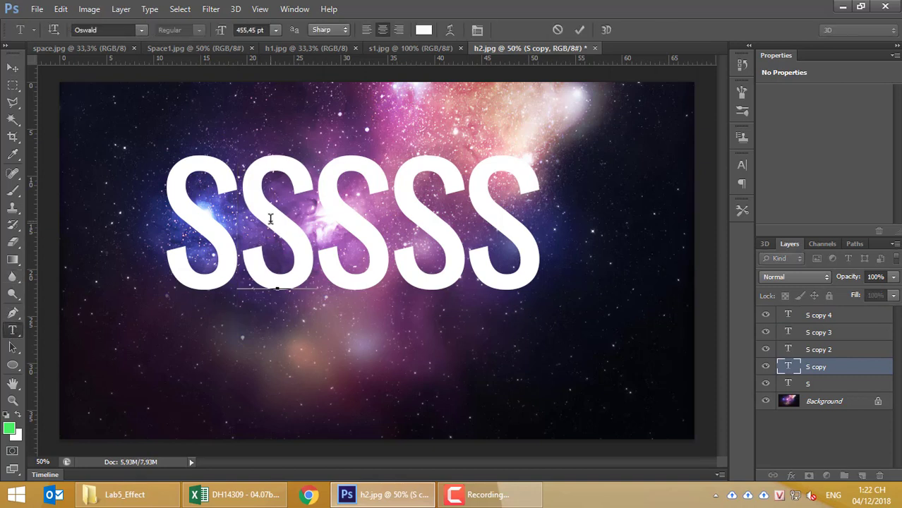
pyautogui.press('Delete')
pyautogui.write('P')
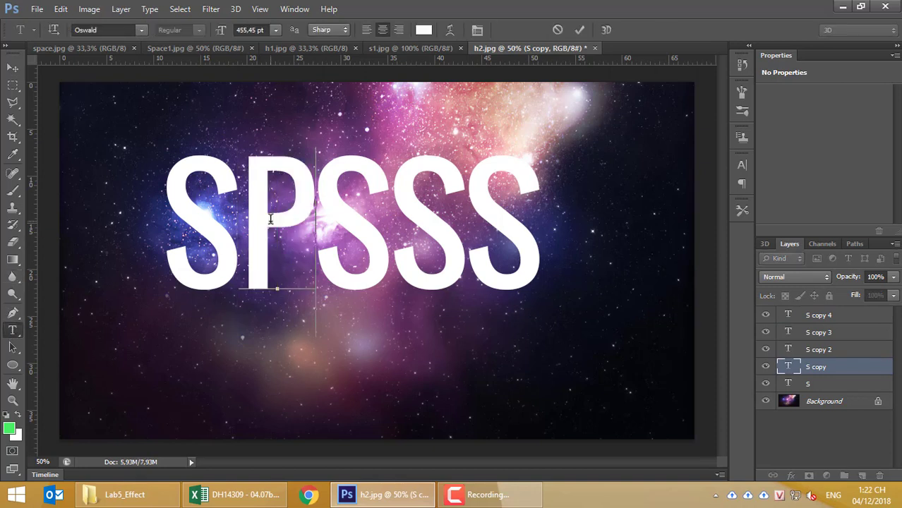
pyautogui.click(13, 67)
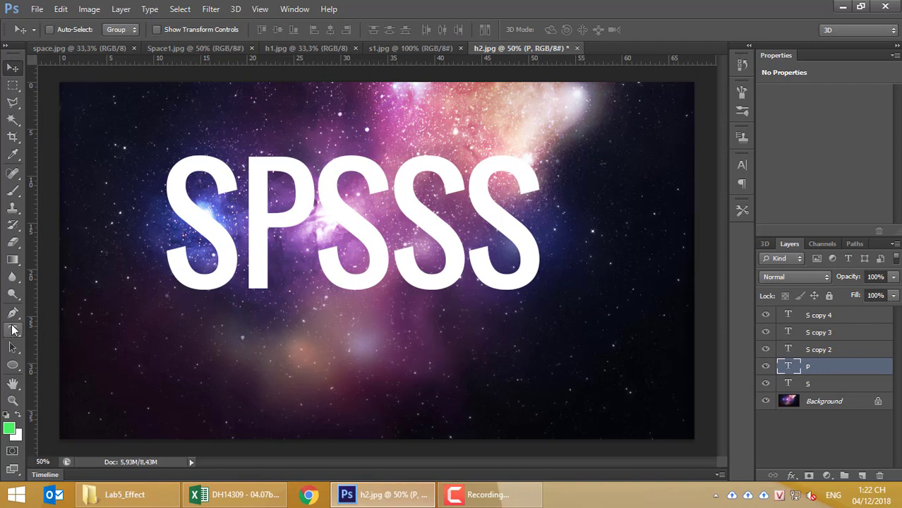
pyautogui.click(13, 329)
pyautogui.click(335, 223)
pyautogui.press('Delete')
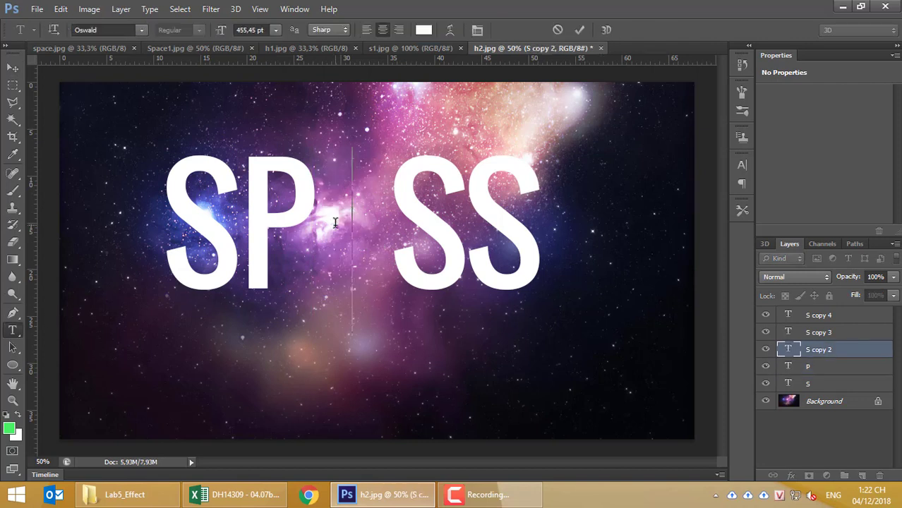
pyautogui.write('A')
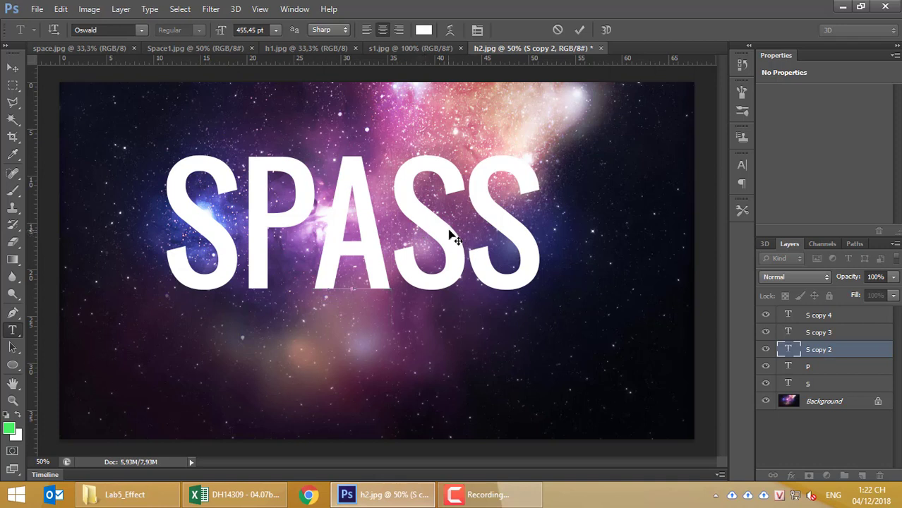
pyautogui.press('ctrl')
pyautogui.click(13, 67)
# Step: Retype the fourth and fifth S letters as C and E
pyautogui.click(13, 328)
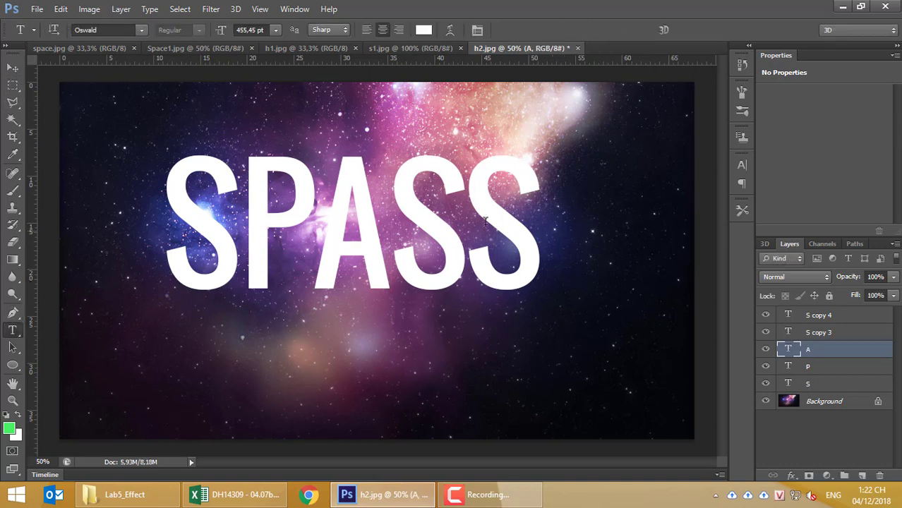
pyautogui.click(420, 224)
pyautogui.press('BackSpace')
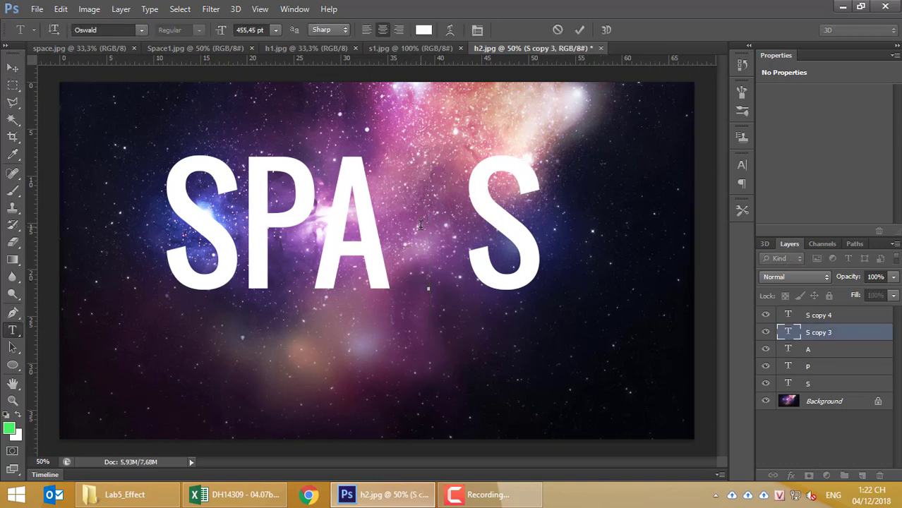
pyautogui.write('C')
pyautogui.click(12, 67)
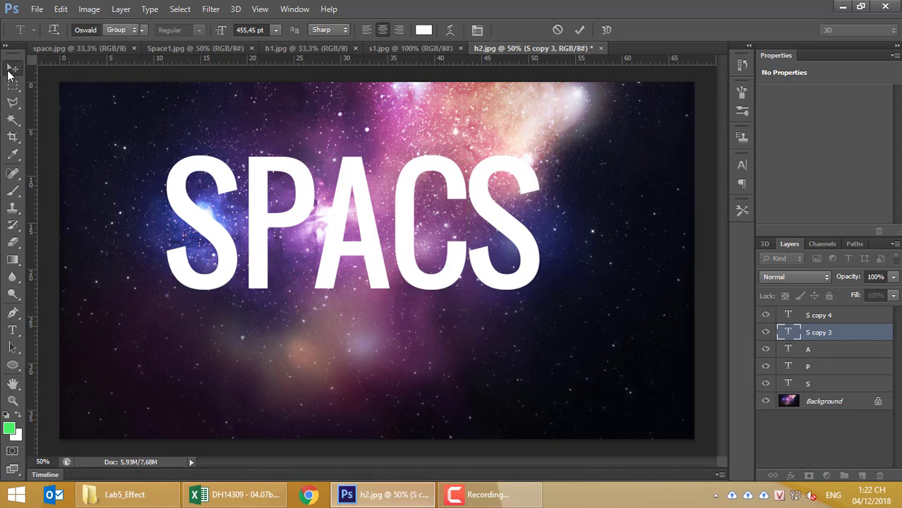
pyautogui.click(13, 330)
pyautogui.click(497, 223)
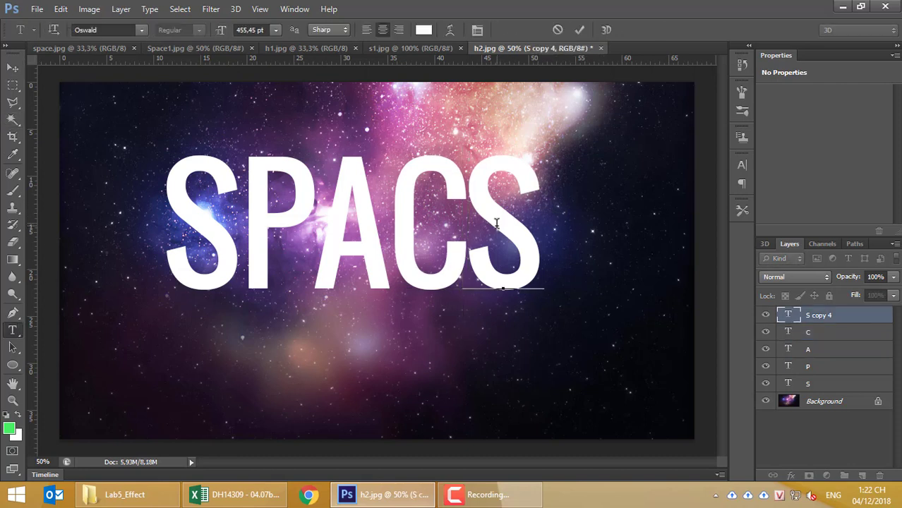
pyautogui.press('BackSpace')
pyautogui.write('E')
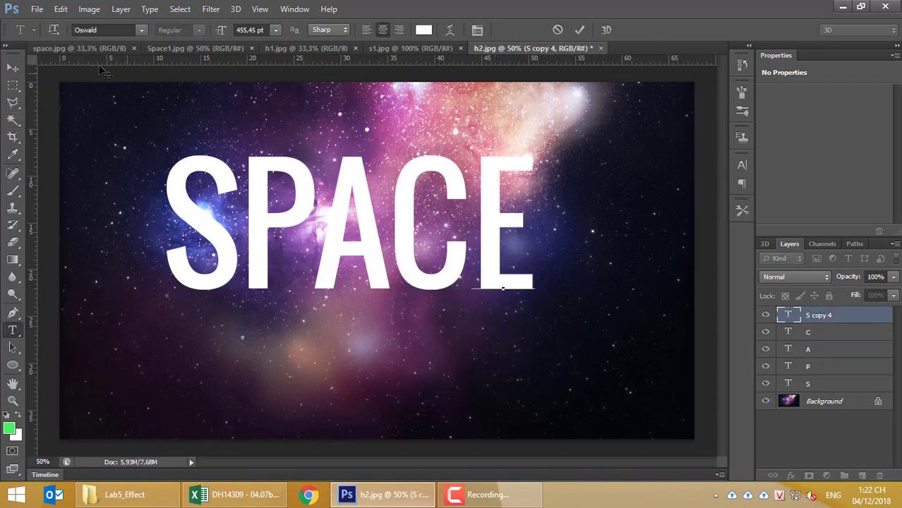
pyautogui.click(12, 67)
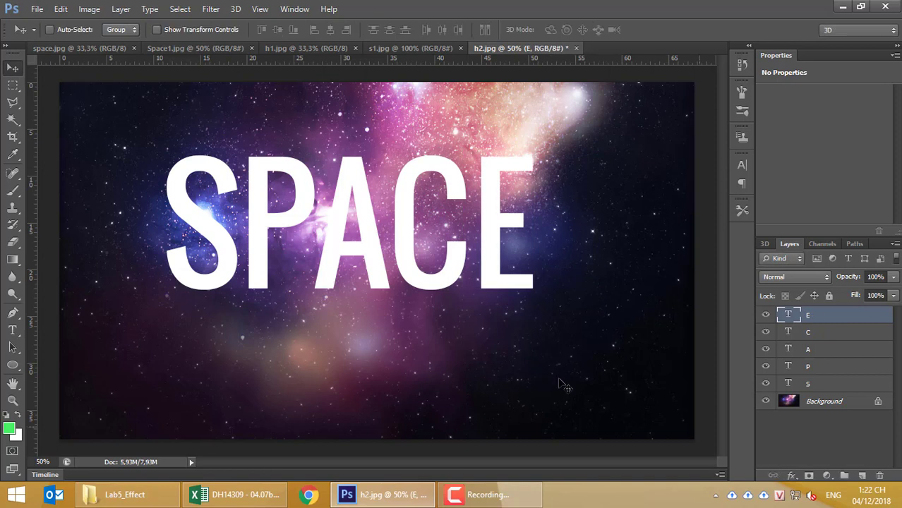
# Step: Select all five letter layers and align their top edges
pyautogui.keyDown('shift'); pyautogui.click(823, 387); pyautogui.keyUp('shift')
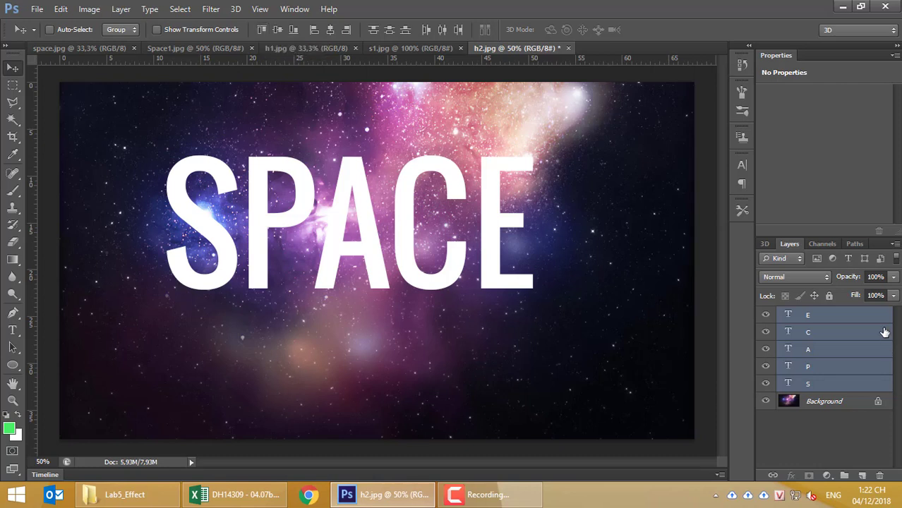
pyautogui.click(261, 31)
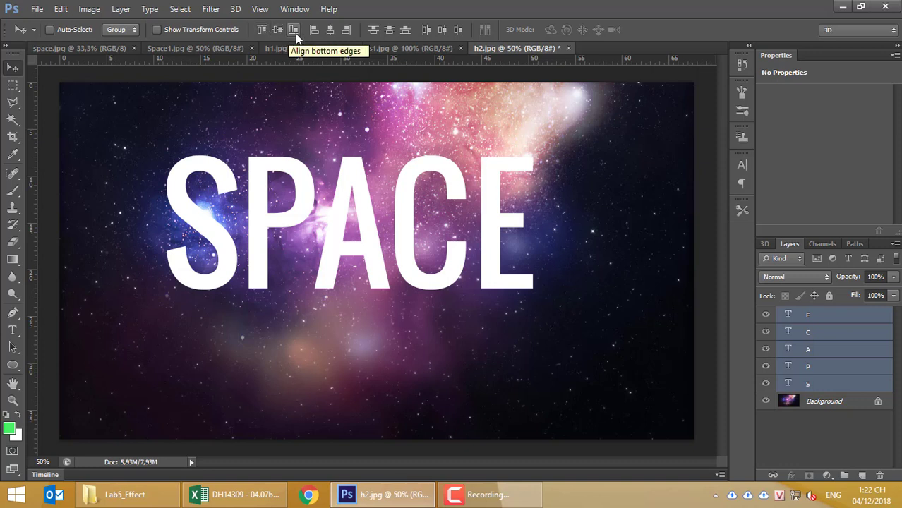
pyautogui.click(295, 33)
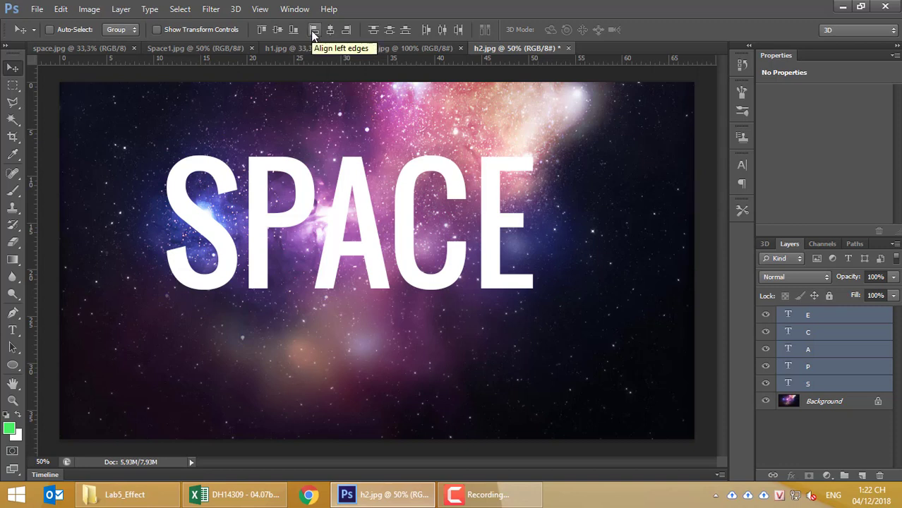
pyautogui.click(332, 31)
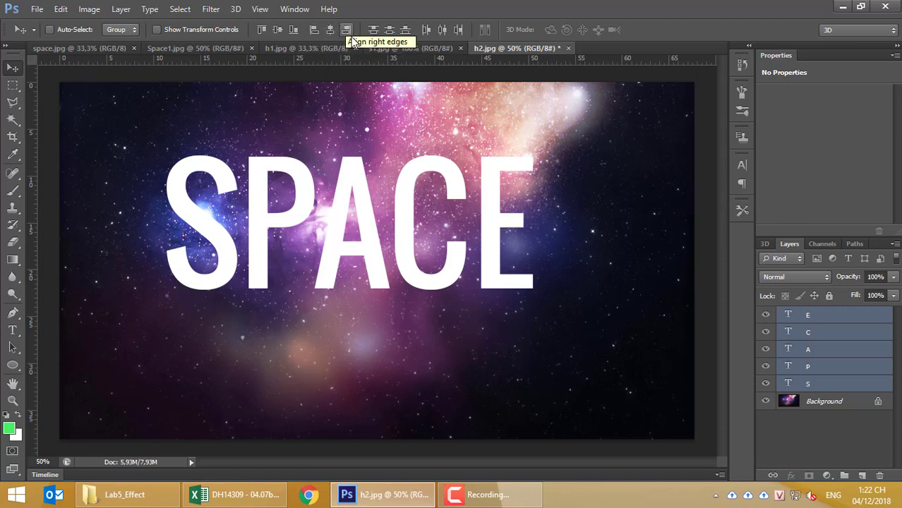
pyautogui.click(261, 30)
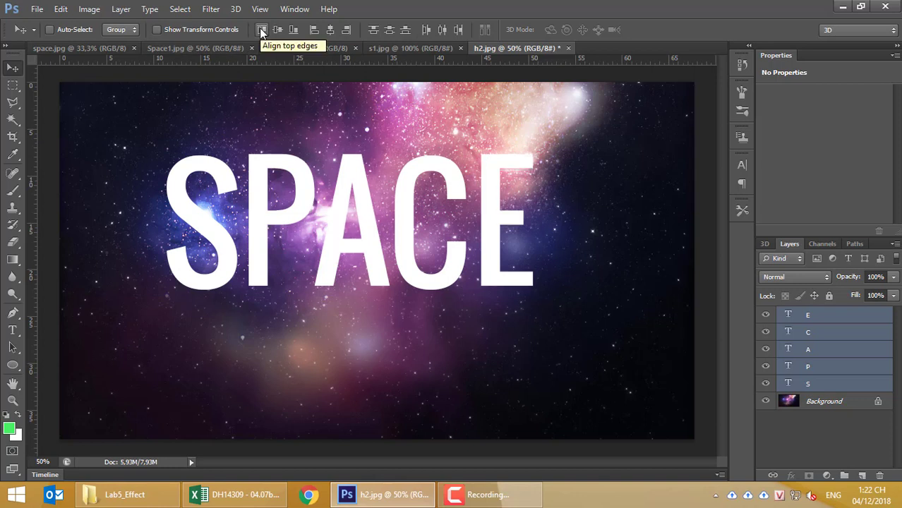
pyautogui.click(261, 30)
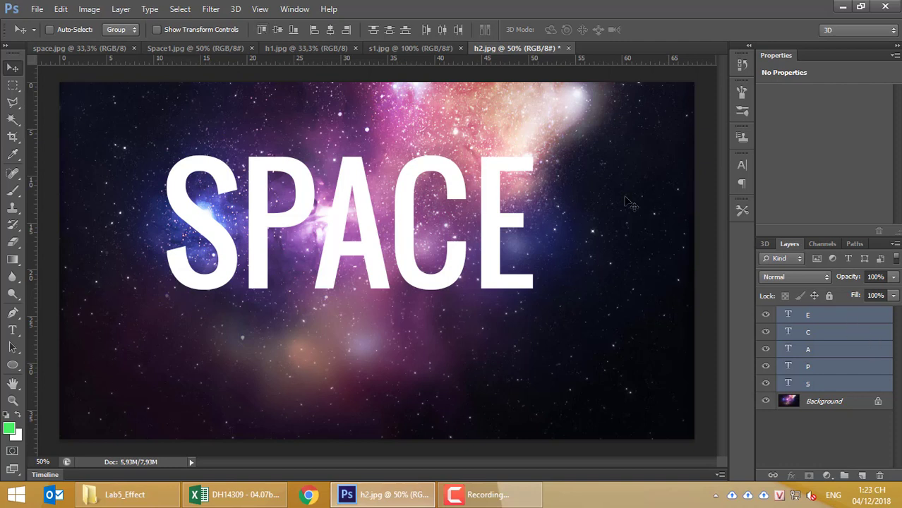
pyautogui.click(263, 30)
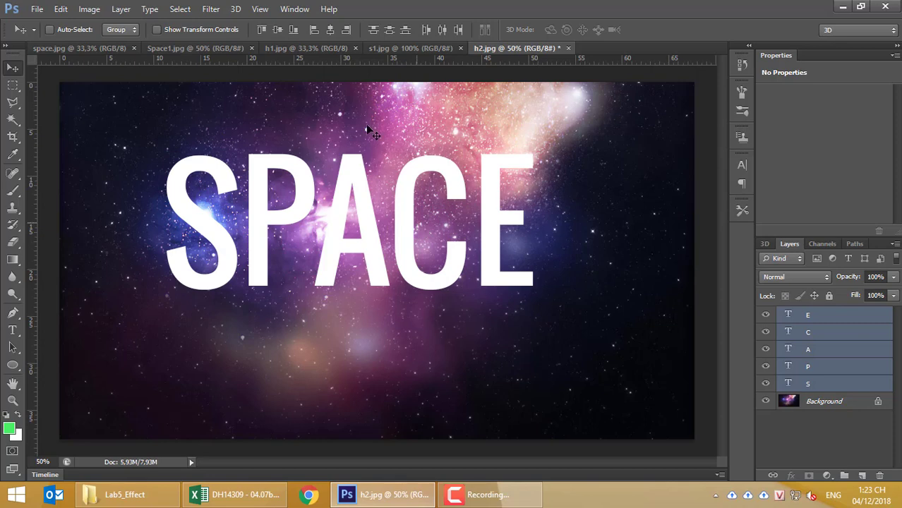
# Step: Try left, centre and right edge alignment on the letters, undoing each
pyautogui.click(315, 30)
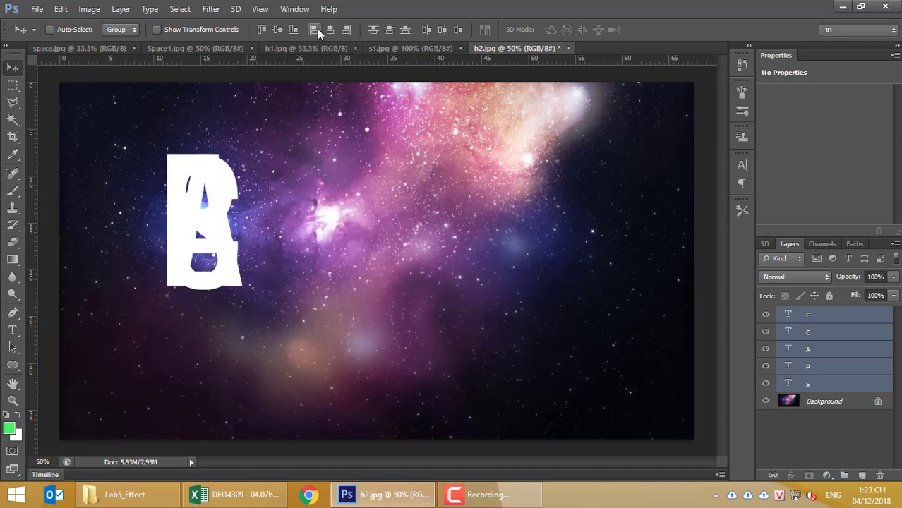
pyautogui.hotkey('ctrl', 'z')
pyautogui.click(336, 29)
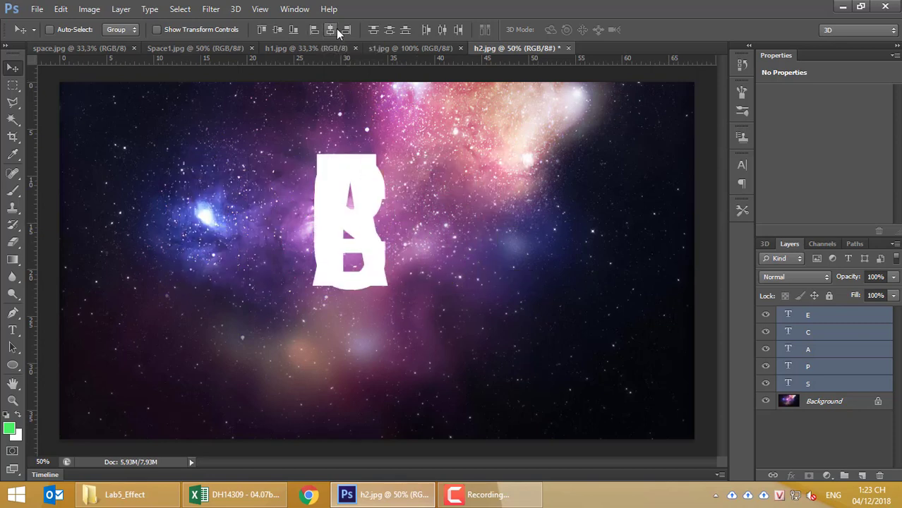
pyautogui.hotkey('ctrl', 'z')
pyautogui.click(347, 29)
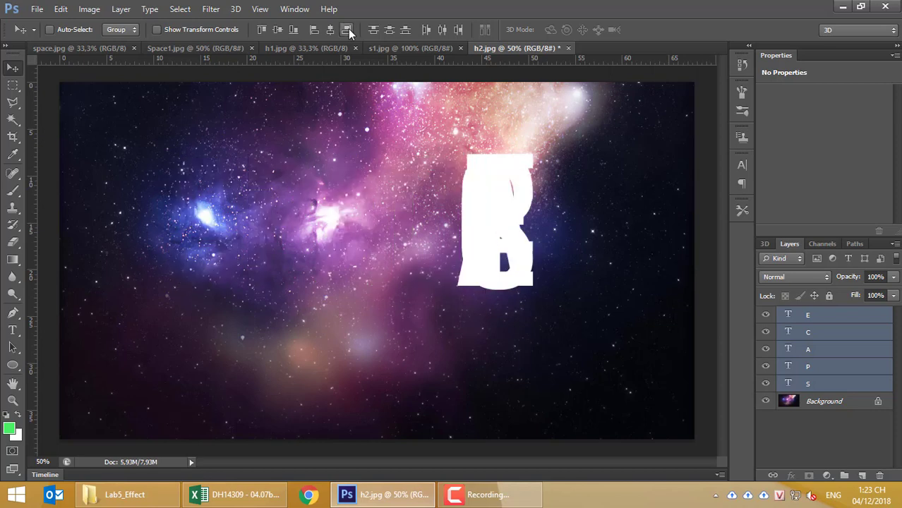
pyautogui.hotkey('ctrl', 'z')
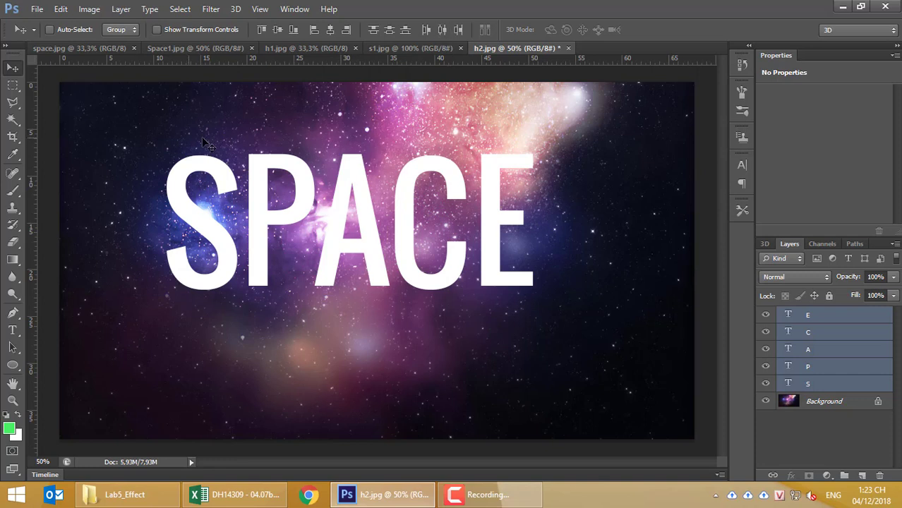
# Step: Distribute the five letters evenly across the word horizontally
pyautogui.click(439, 31)
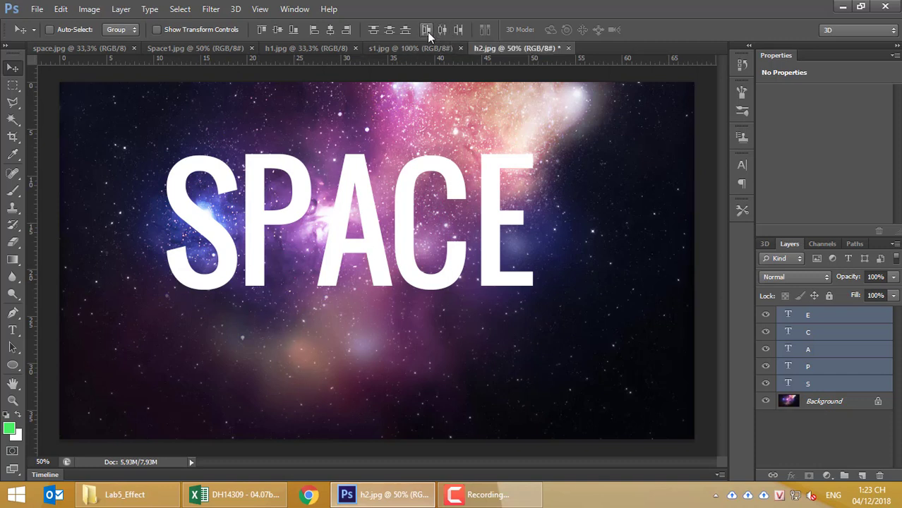
pyautogui.click(427, 32)
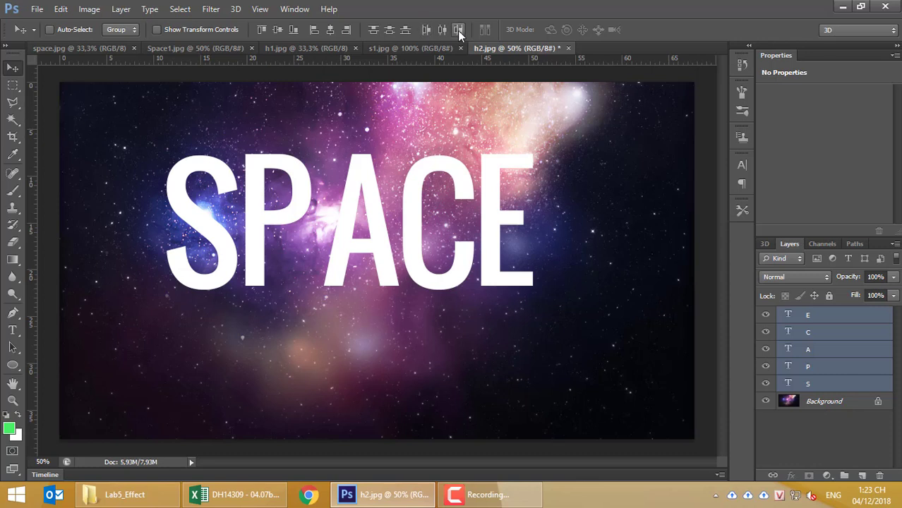
pyautogui.click(458, 30)
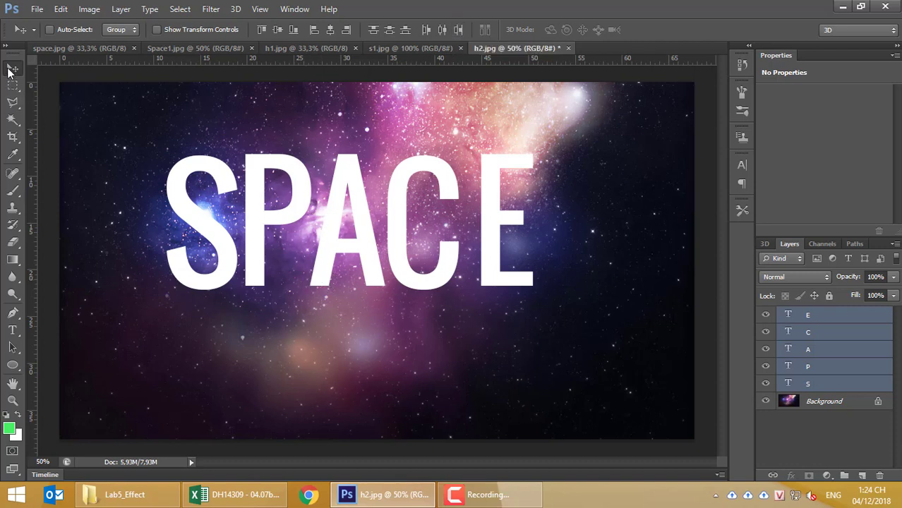
# Step: Nudge the E three pixels left, closer to the C
pyautogui.click(791, 318)
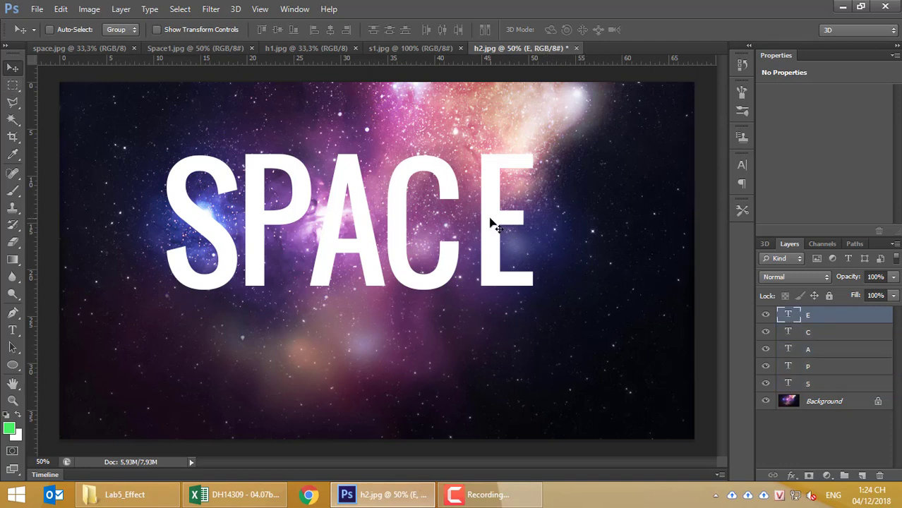
pyautogui.press('Left')
pyautogui.press('Left')
pyautogui.press('Left')
pyautogui.press('Left')
pyautogui.press('Left')
pyautogui.press('Left')
pyautogui.press('Left')
pyautogui.press('Left')
pyautogui.press('Left')
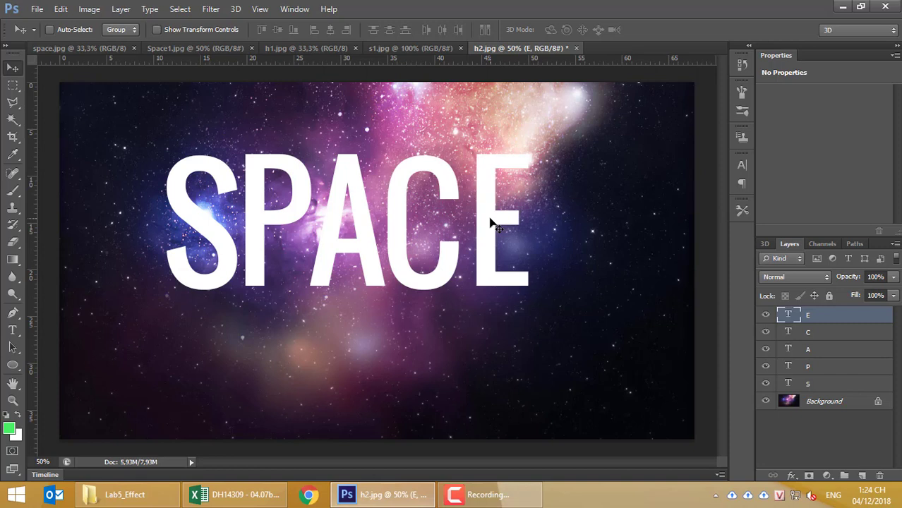
pyautogui.press('Left')
pyautogui.press('Left')
pyautogui.press('Left')
pyautogui.press('Left')
pyautogui.press('Left')
pyautogui.press('Left')
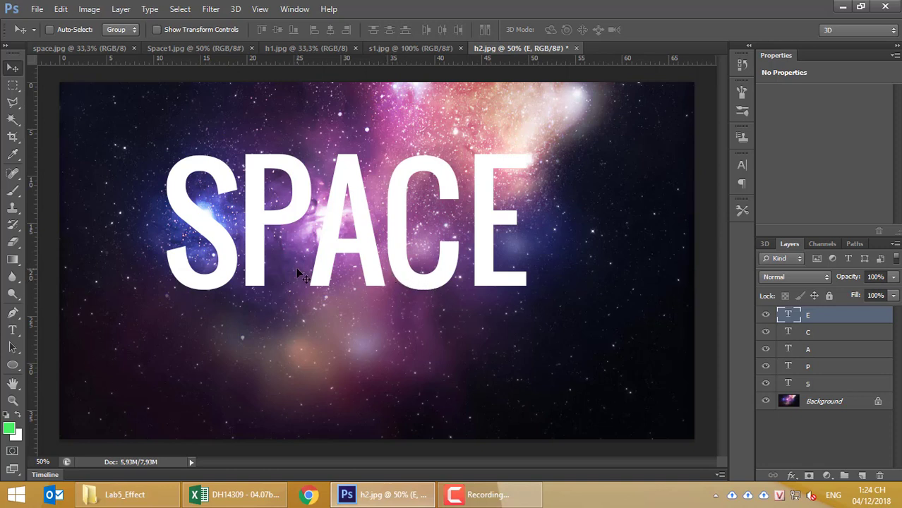
pyautogui.press('Left')
pyautogui.press('Left')
pyautogui.press('Left')
pyautogui.press('Left')
pyautogui.press('Left')
pyautogui.press('Left')
pyautogui.press('Left')
pyautogui.press('Left')
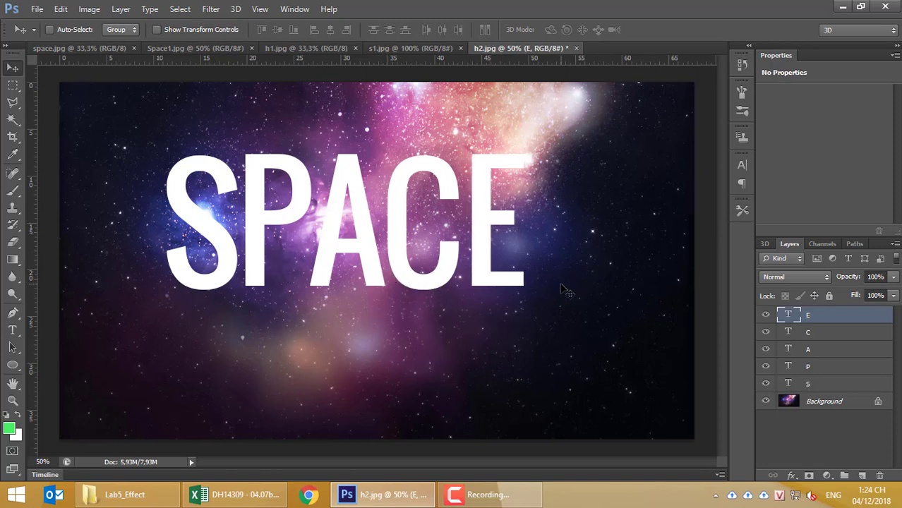
# Step: Drag the whole SPACE word toward centre and compare it with Space1.jpg
pyautogui.keyDown('shift'); pyautogui.click(808, 383); pyautogui.keyUp('shift')
pyautogui.moveTo(367, 257); pyautogui.dragTo(400, 283)
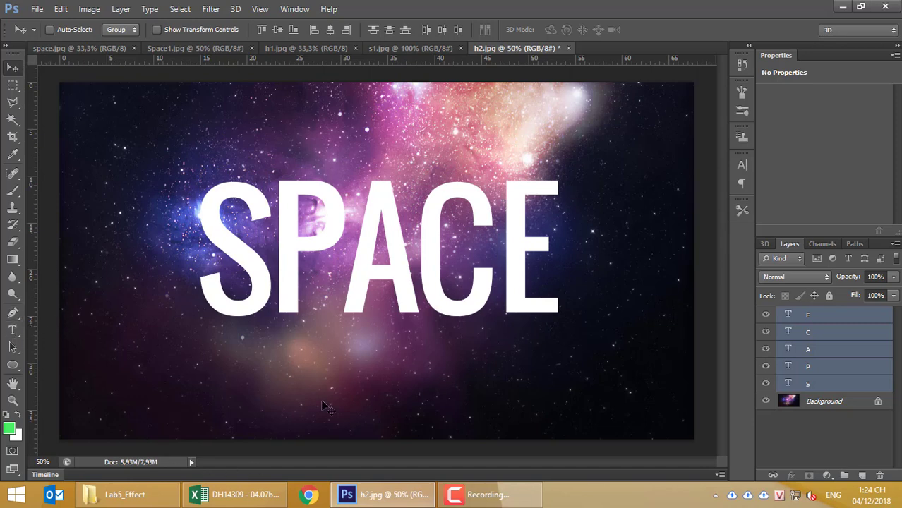
pyautogui.click(819, 322)
pyautogui.click(824, 391)
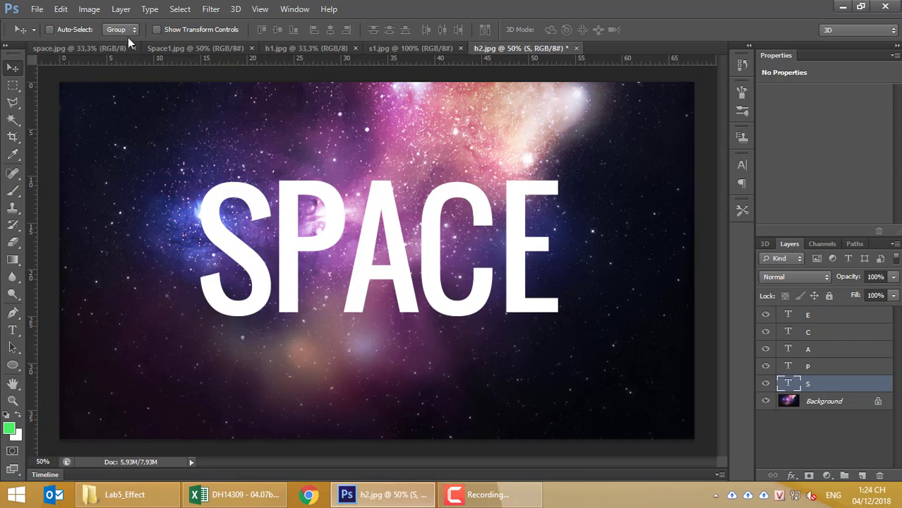
pyautogui.click(195, 47)
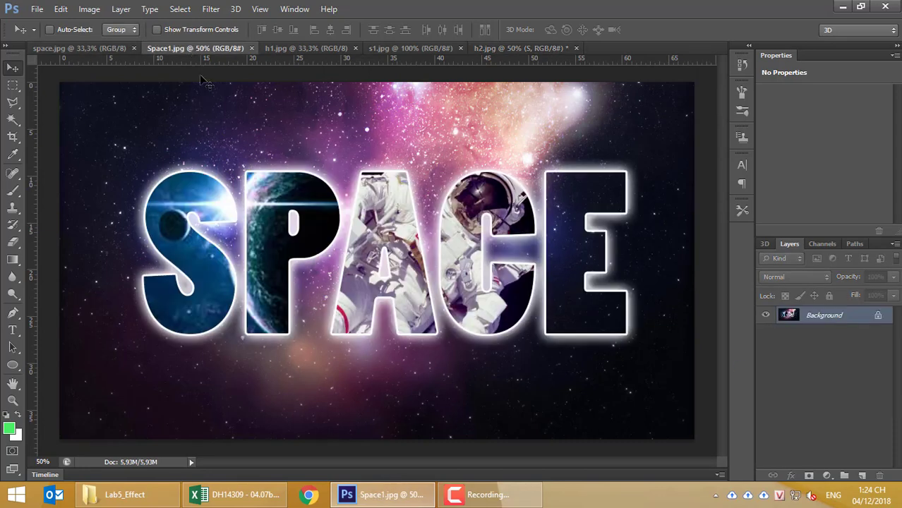
pyautogui.click(519, 49)
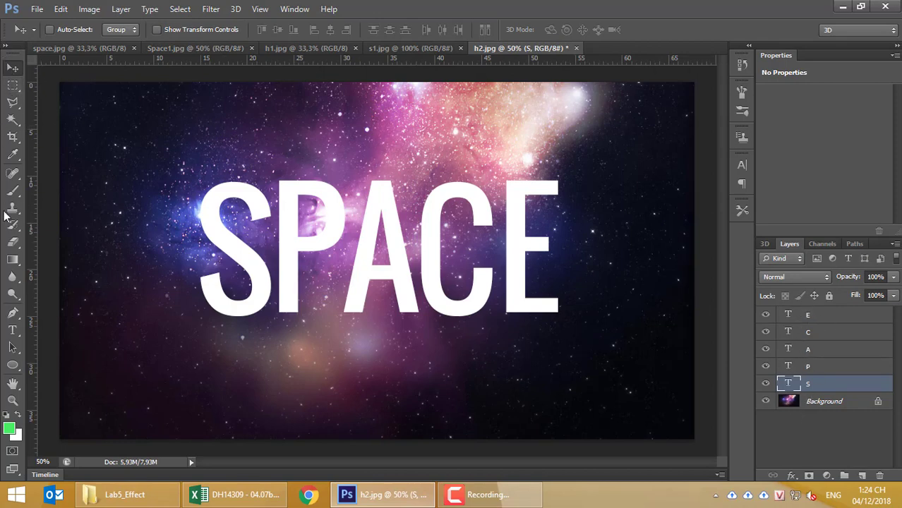
pyautogui.click(13, 313)
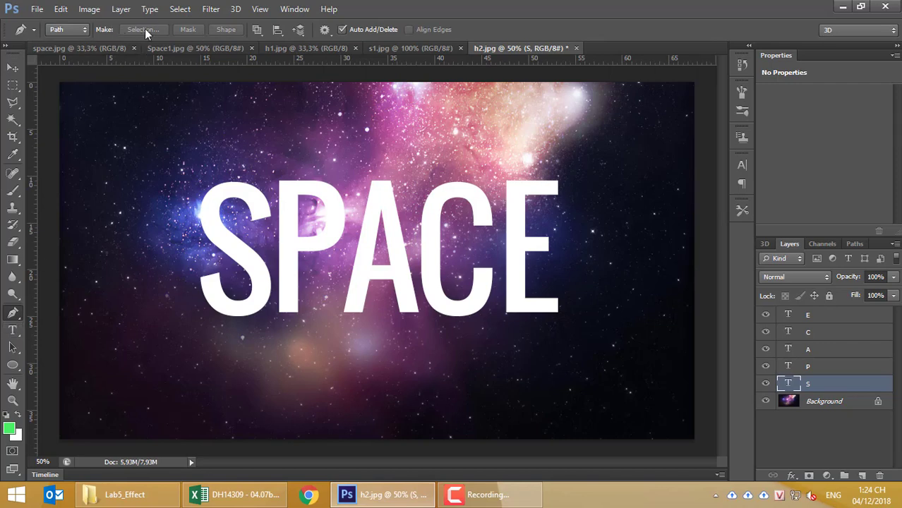
# Step: Cycle the S from Stencil through successive fonts to a handwritten VNI brush-script face
pyautogui.click(12, 330)
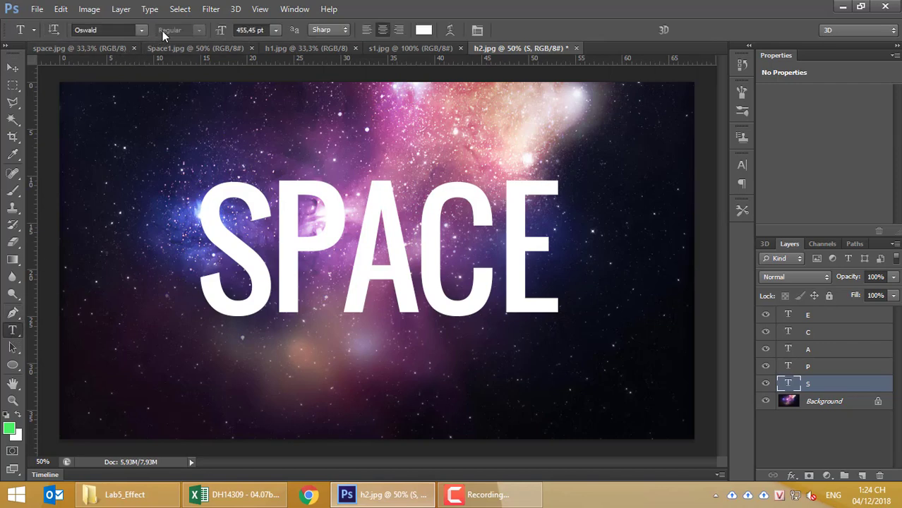
pyautogui.click(141, 30)
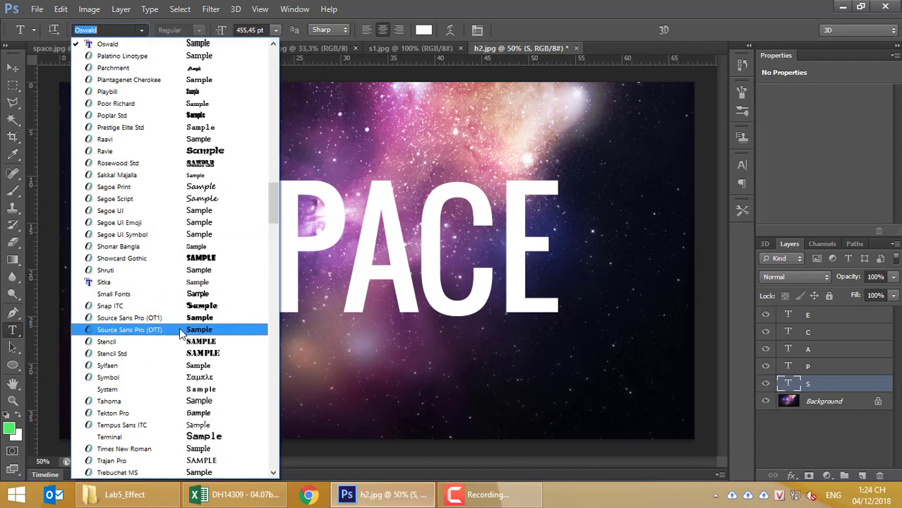
pyautogui.click(163, 343)
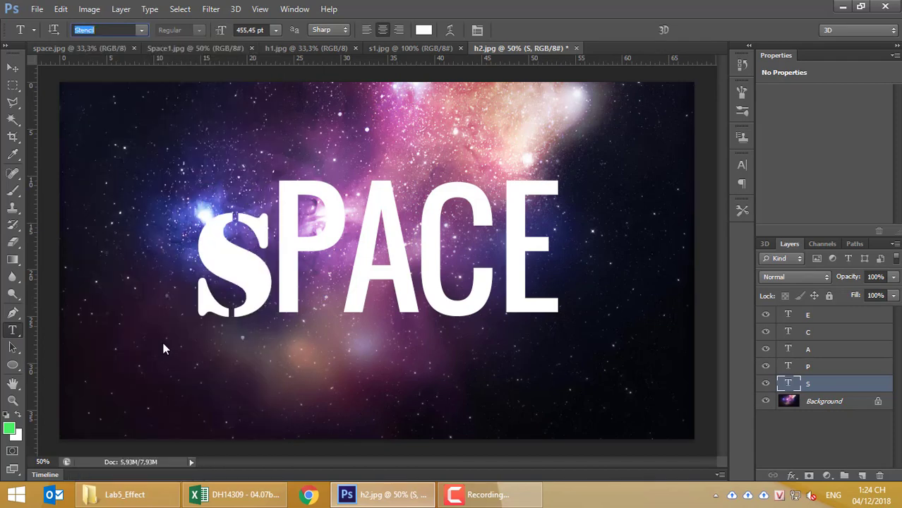
pyautogui.press('Down')
pyautogui.press('Down')
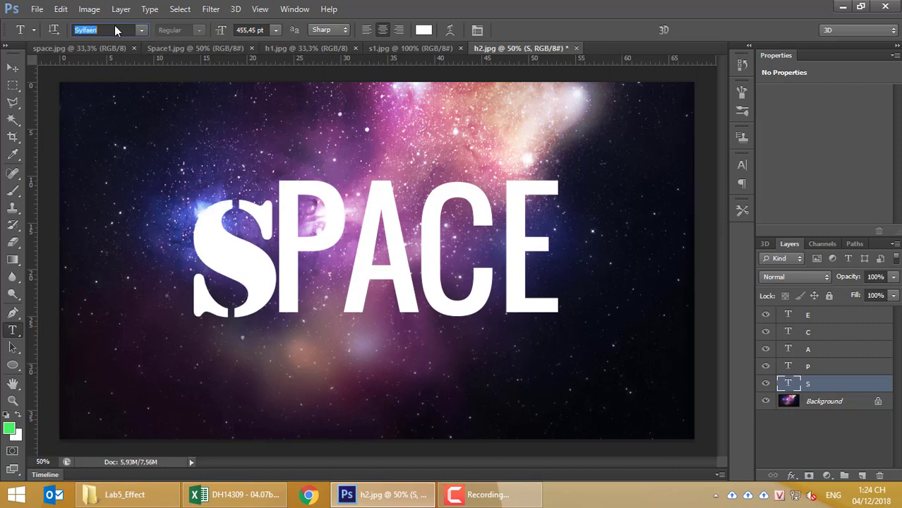
pyautogui.press('Down')
pyautogui.press('Down')
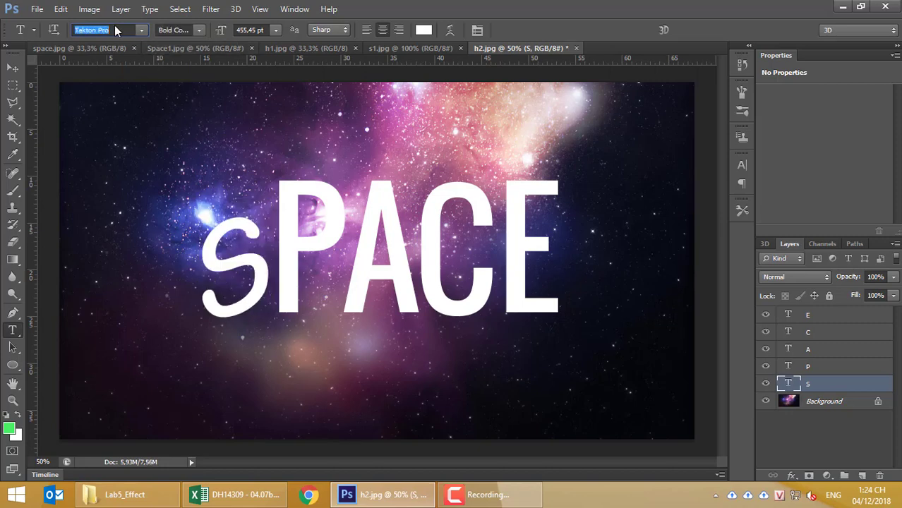
pyautogui.press('Down')
pyautogui.press('Down')
pyautogui.press('Down')
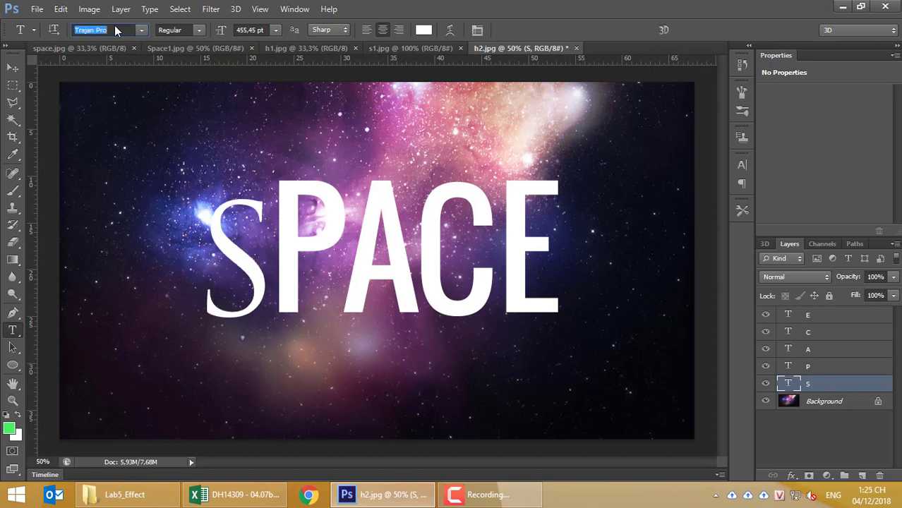
pyautogui.press('Down')
pyautogui.press('Down')
pyautogui.press('Down')
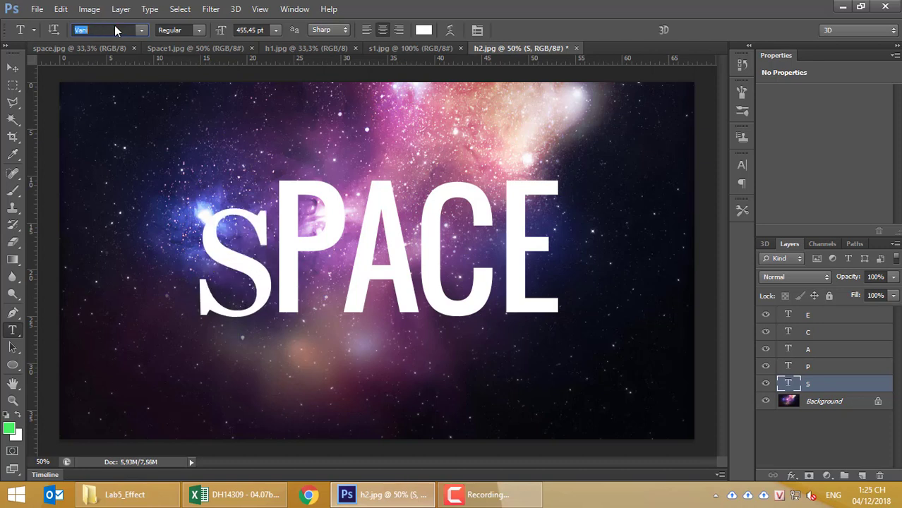
pyautogui.press('Down')
pyautogui.press('Down')
pyautogui.press('Down')
pyautogui.press('Down')
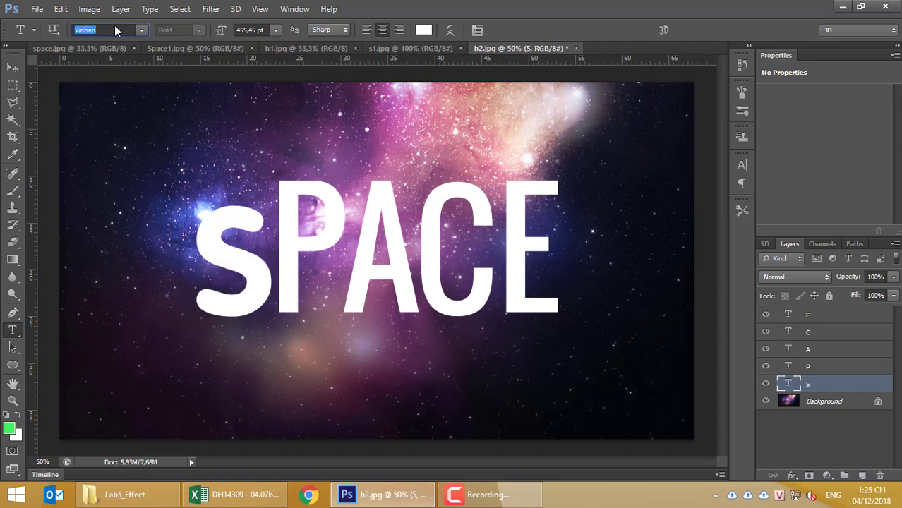
pyautogui.press('Down')
pyautogui.press('Down')
pyautogui.press('Down')
pyautogui.press('Down')
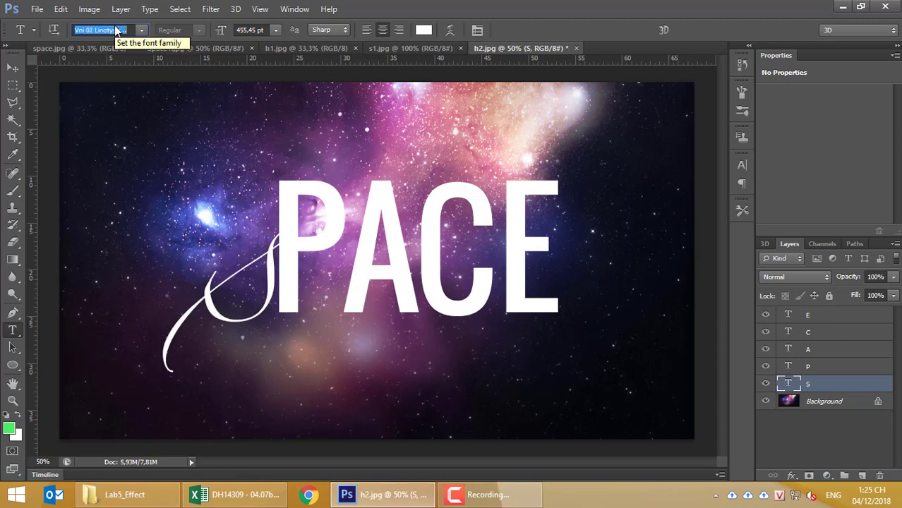
pyautogui.press('Down')
pyautogui.press('Down')
pyautogui.press('Down')
pyautogui.press('Down')
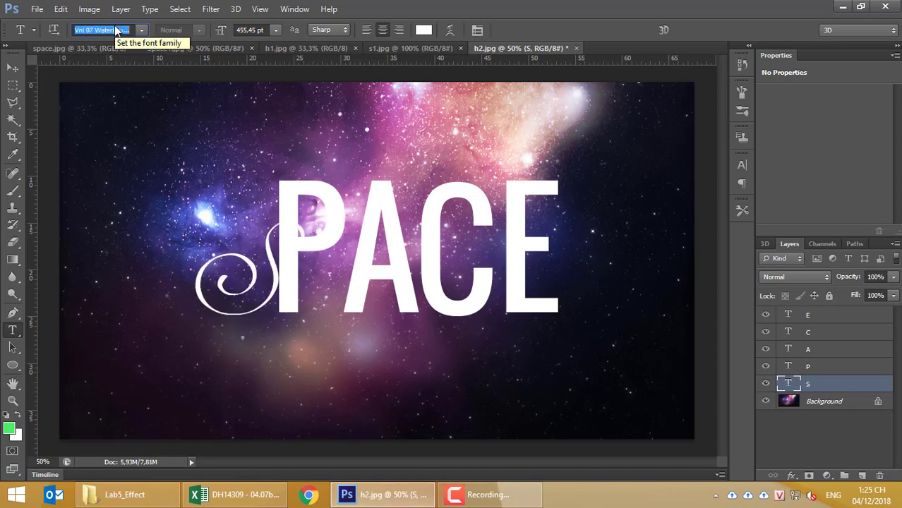
pyautogui.press('Down')
pyautogui.press('Down')
pyautogui.press('Down')
pyautogui.press('Down')
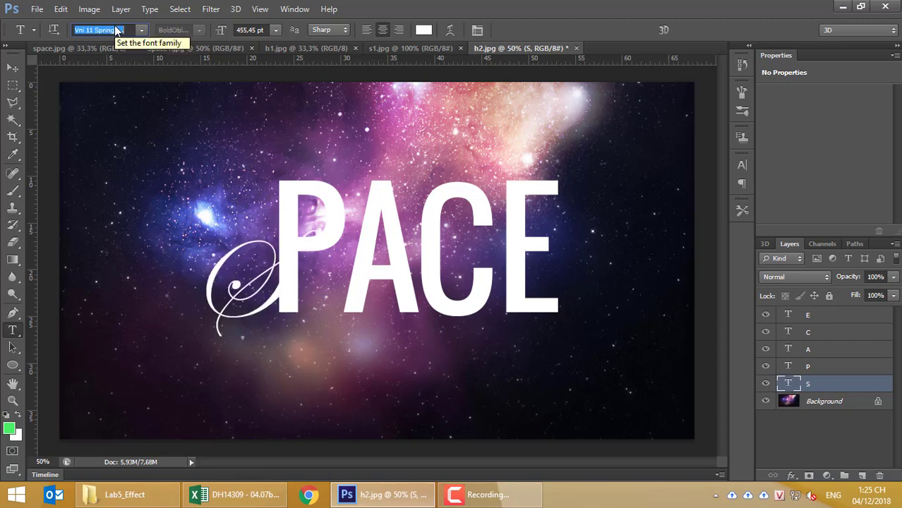
pyautogui.press('Down')
pyautogui.press('Down')
pyautogui.press('Down')
pyautogui.press('Down')
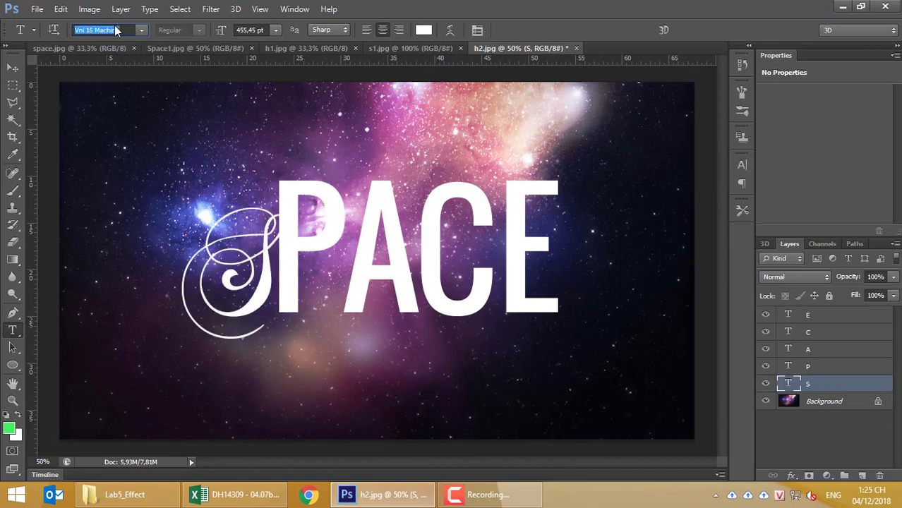
pyautogui.press('Down')
pyautogui.press('Down')
pyautogui.press('Down')
pyautogui.press('Down')
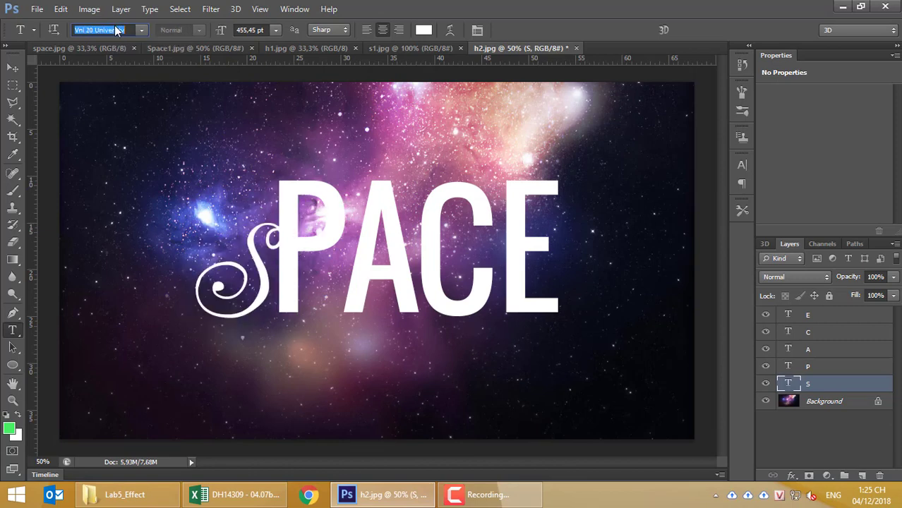
pyautogui.press('Down')
pyautogui.press('Down')
pyautogui.press('Down')
pyautogui.press('Down')
pyautogui.press('Down')
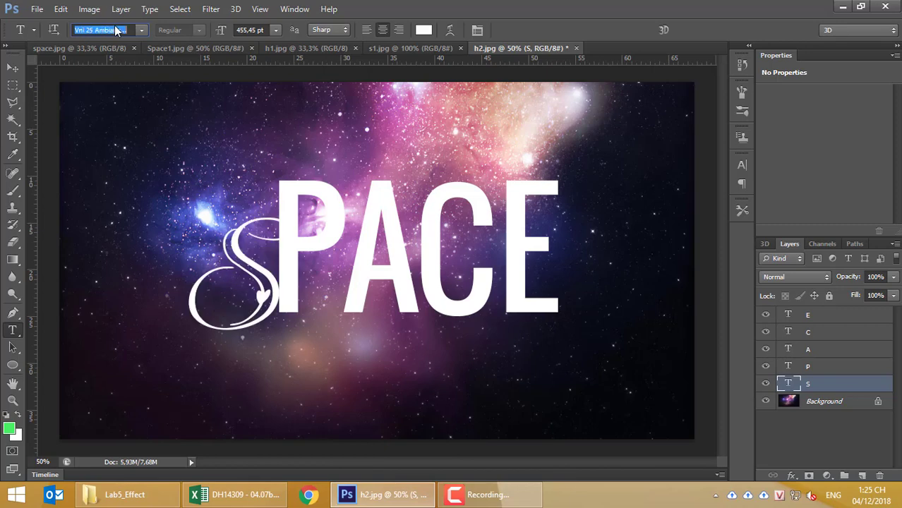
pyautogui.press('Down')
pyautogui.press('Down')
pyautogui.press('Down')
pyautogui.press('Down')
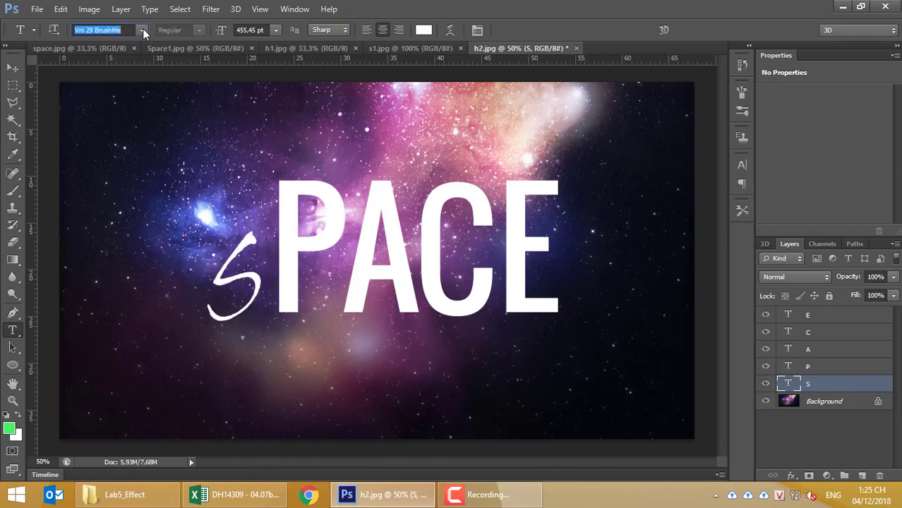
pyautogui.press('Down')
# Step: Browse the font families and apply VNI-Revue to the letter S
pyautogui.click(143, 31)
pyautogui.scroll(-2, 225, 311)
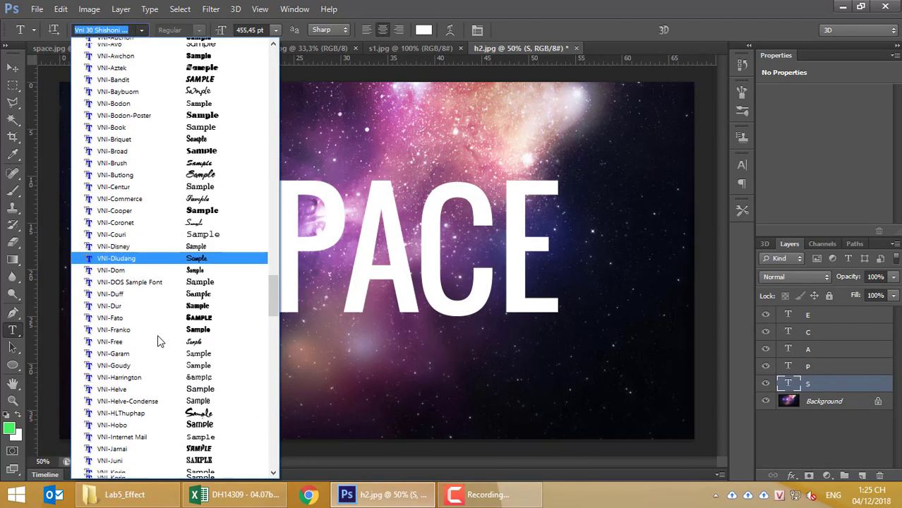
pyautogui.scroll(-2, 262, 355)
pyautogui.moveTo(277, 314); pyautogui.dragTo(274, 459)
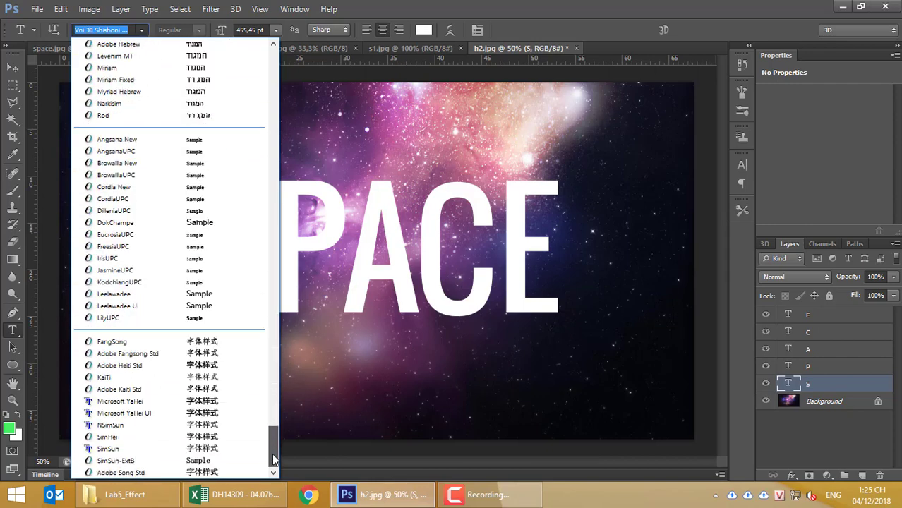
pyautogui.scroll(5, 267, 361)
pyautogui.scroll(2, 265, 346)
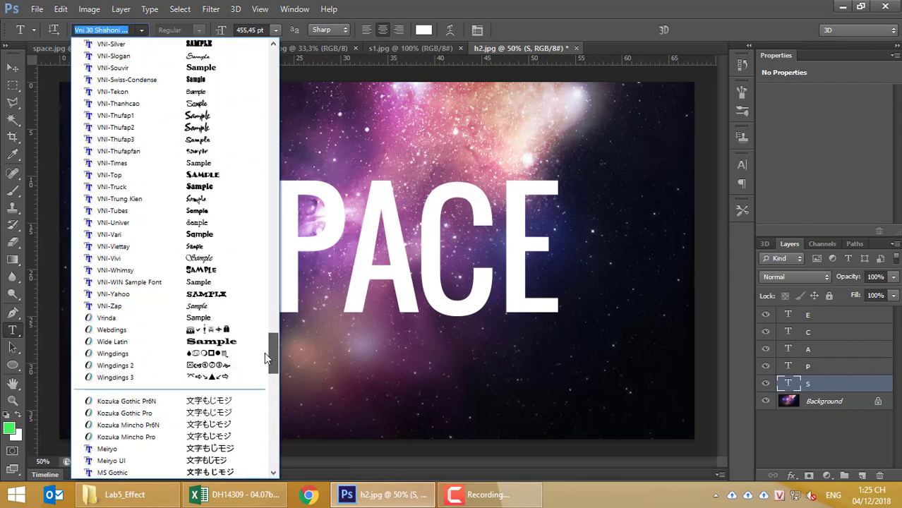
pyautogui.scroll(1, 264, 352)
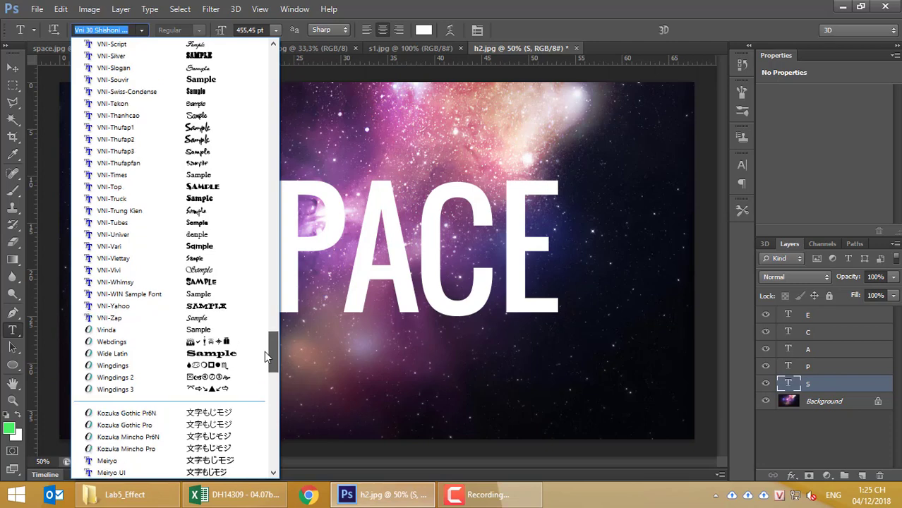
pyautogui.scroll(5, 264, 348)
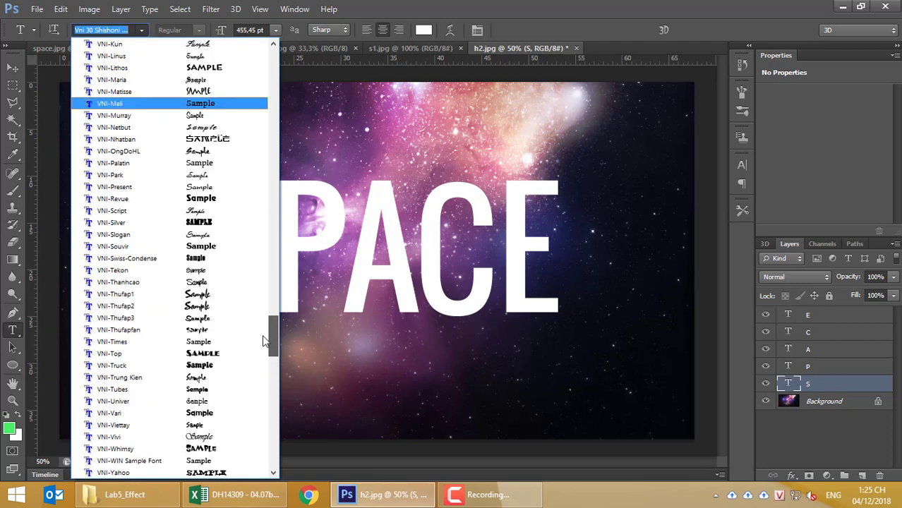
pyautogui.scroll(1, 264, 341)
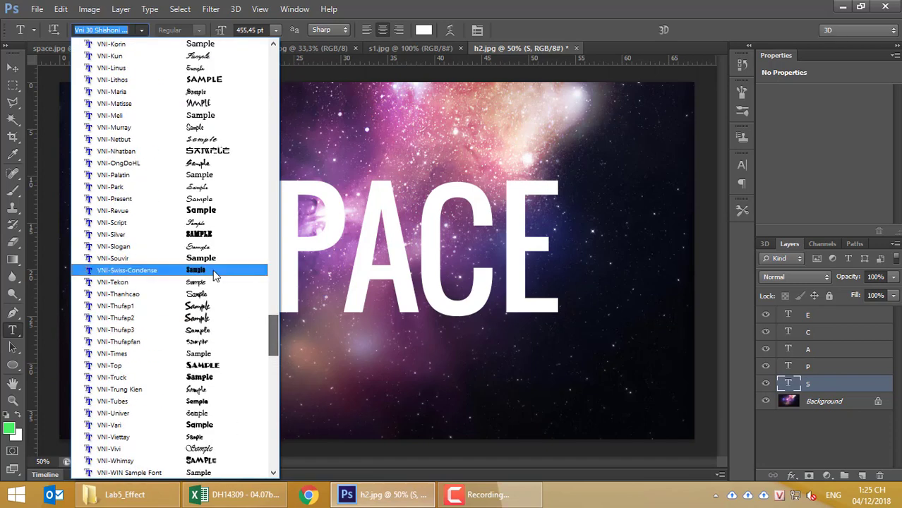
pyautogui.click(216, 218)
# Step: Switch the S to the VNI-Franko font and commit it
pyautogui.click(141, 29)
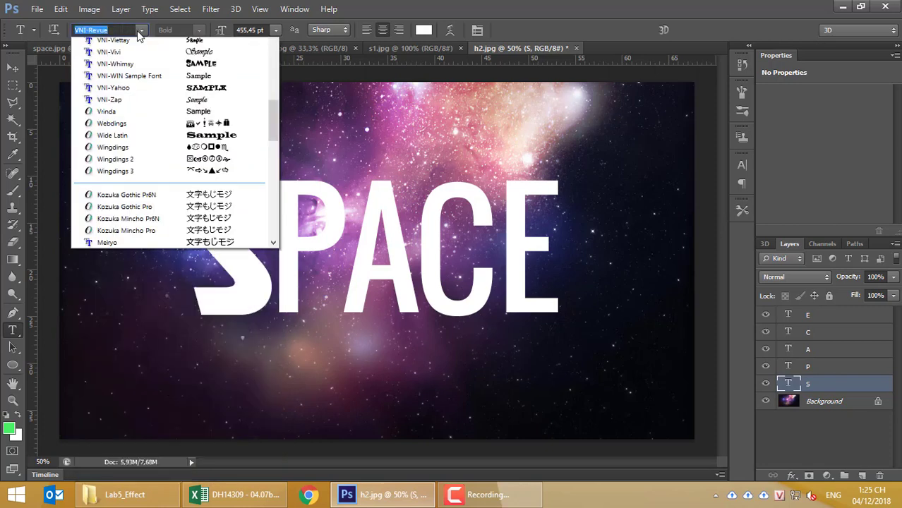
pyautogui.moveTo(273, 359); pyautogui.dragTo(276, 324)
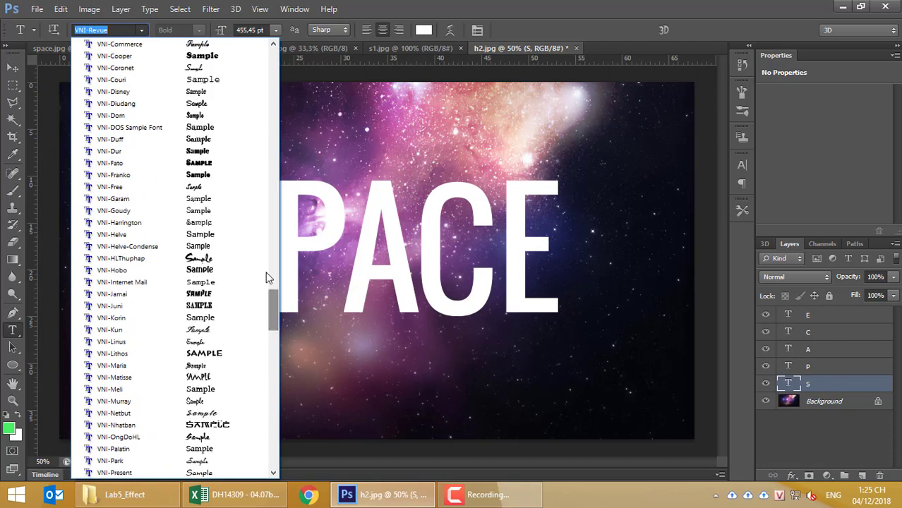
pyautogui.scroll(-10, 205, 168)
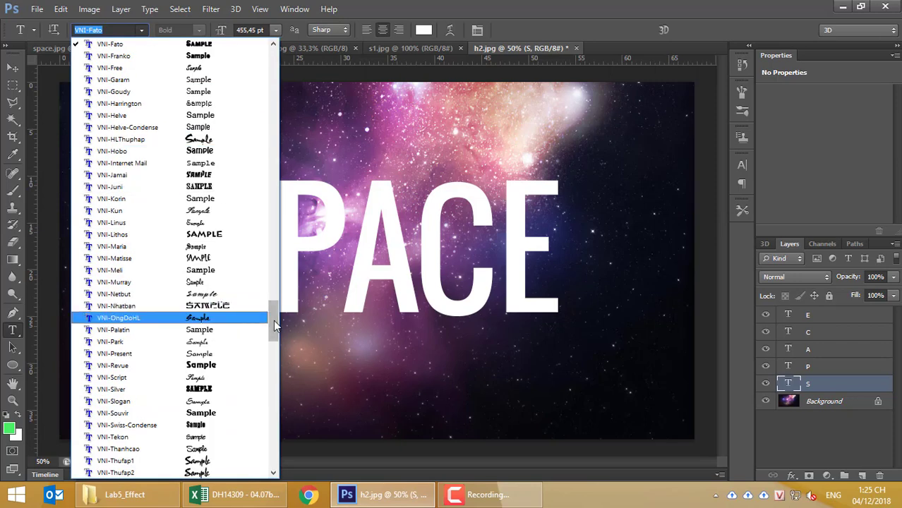
pyautogui.click(187, 57)
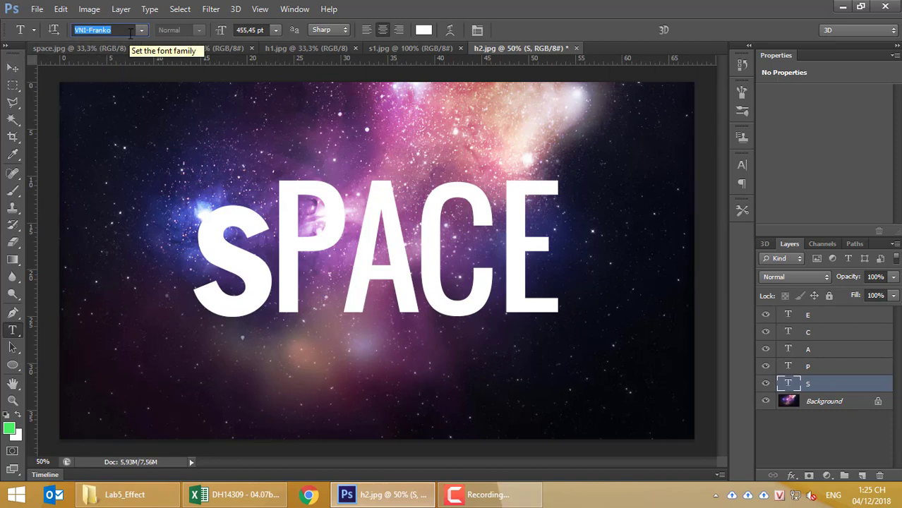
pyautogui.click(12, 68)
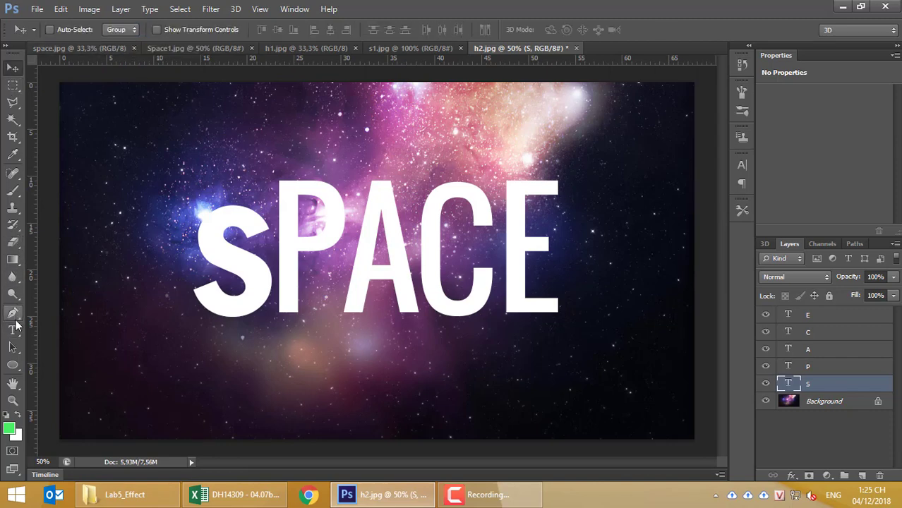
# Step: Change the letter P to the VNI-Franko font
pyautogui.click(12, 329)
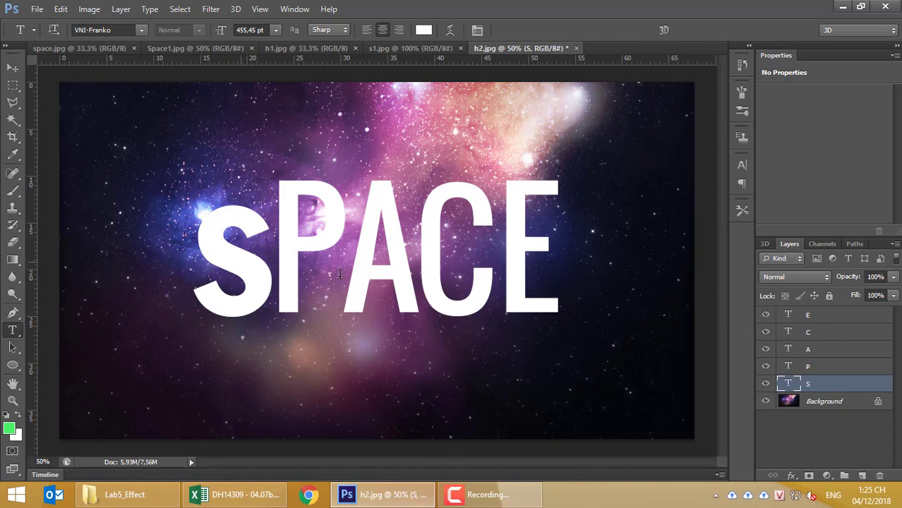
pyautogui.click(310, 242)
pyautogui.doubleClick(298, 240)
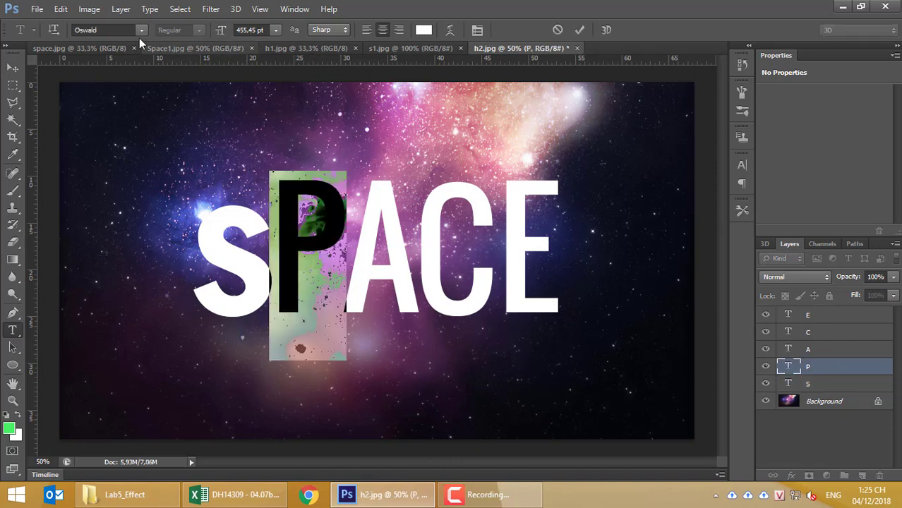
pyautogui.click(115, 29)
pyautogui.write('VNI-Franko')
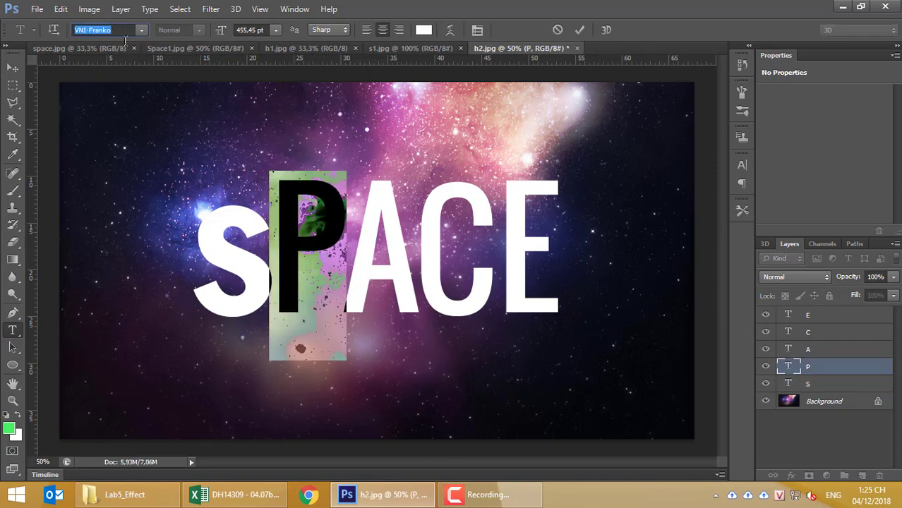
pyautogui.press('Tab')
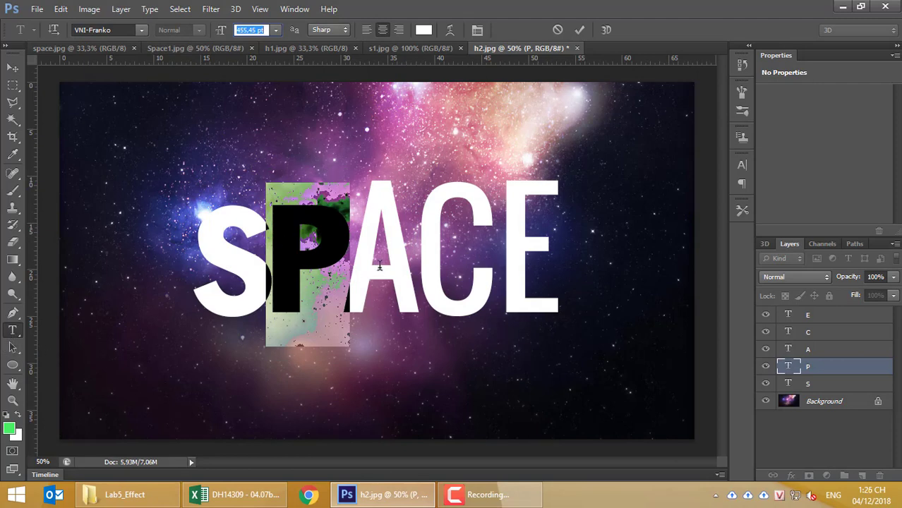
pyautogui.press('Return')
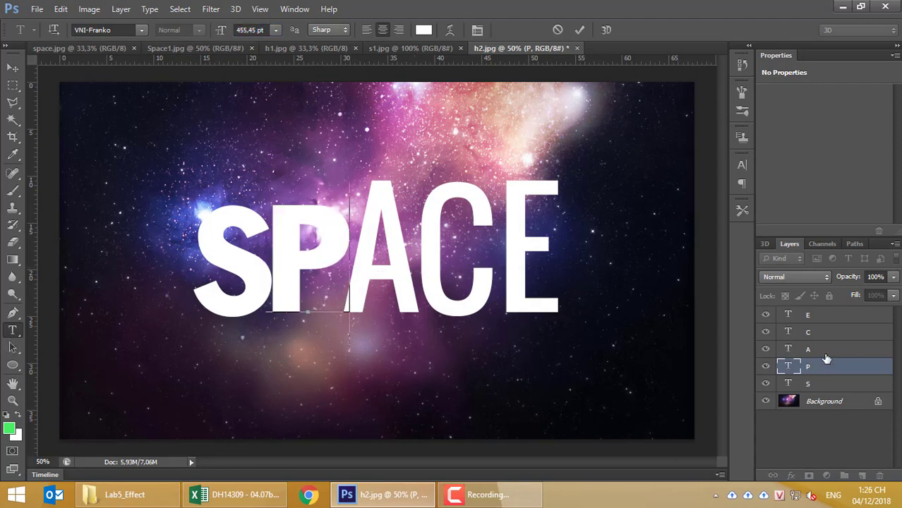
pyautogui.click(828, 353)
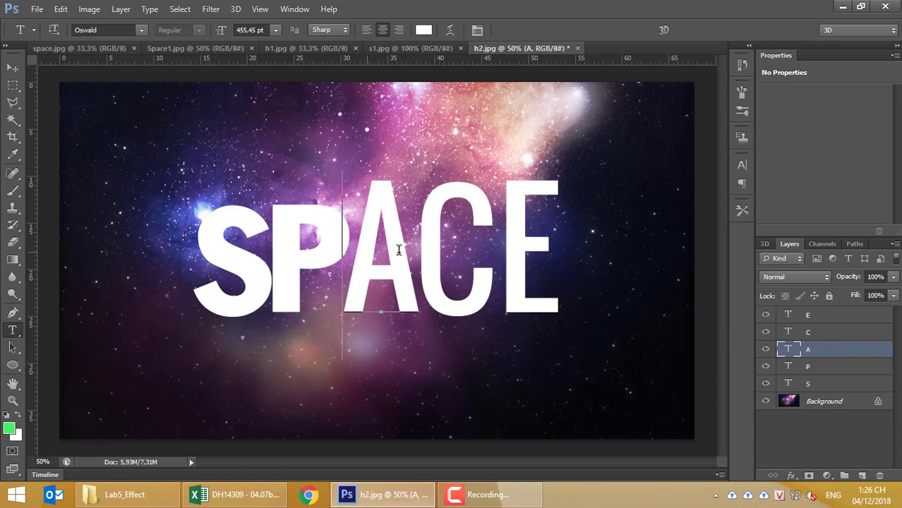
# Step: Set the A and C letters to VNI-Franko
pyautogui.doubleClick(363, 252)
pyautogui.click(106, 30)
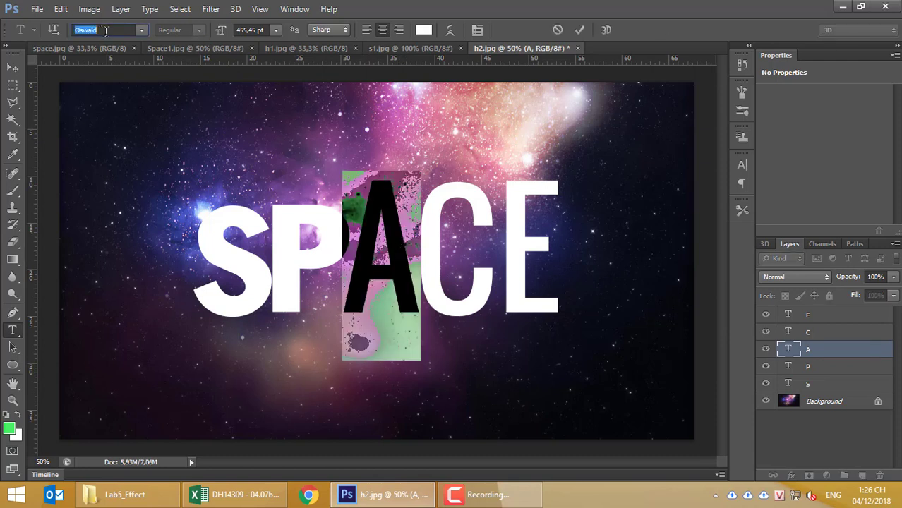
pyautogui.write('VNI-Franko')
pyautogui.press('Return')
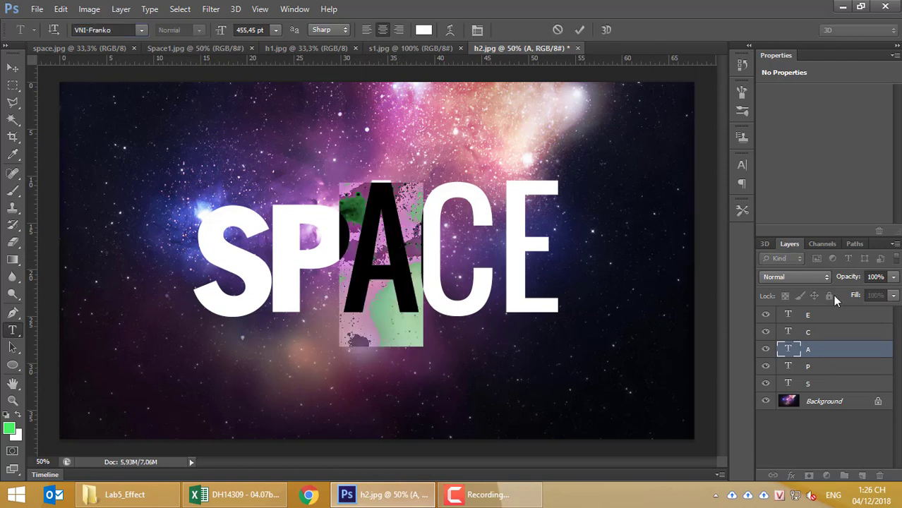
pyautogui.click(809, 332)
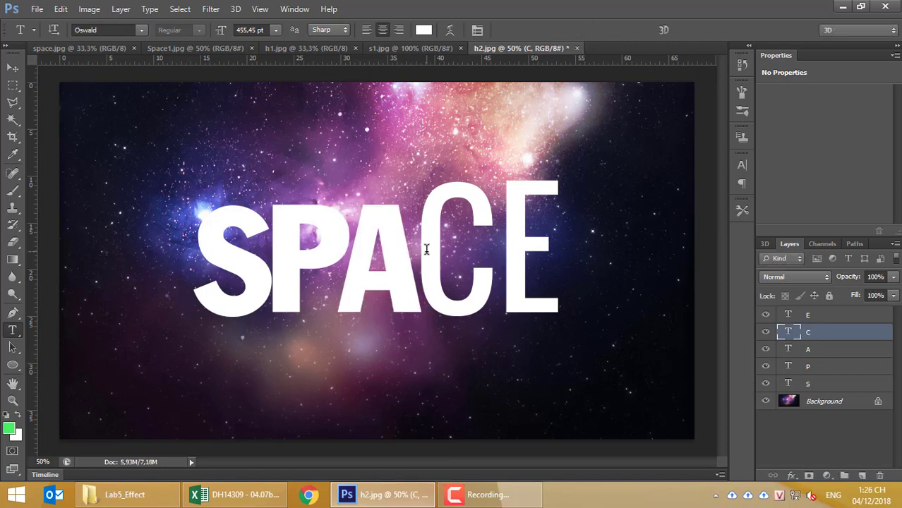
pyautogui.doubleClick(427, 249)
pyautogui.click(106, 30)
pyautogui.write('VNI-Franko')
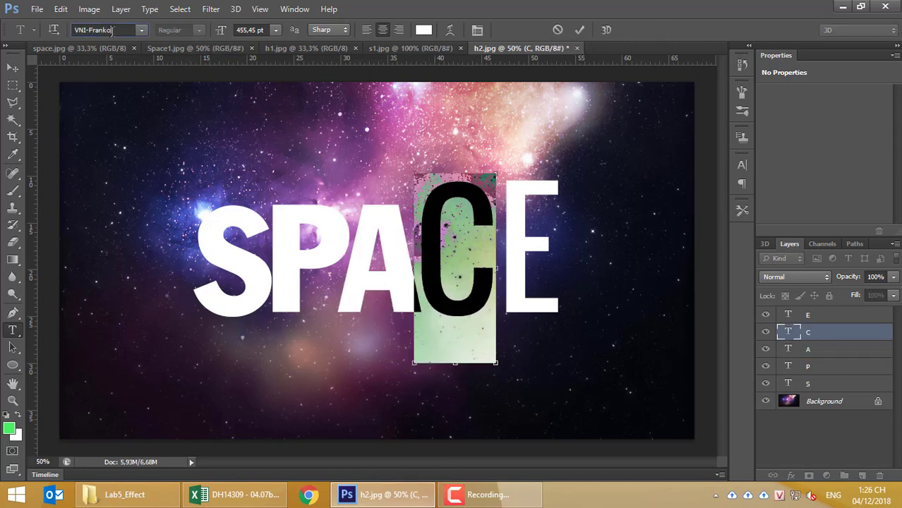
pyautogui.press('Return')
# Step: Set the E letter to VNI-Franko as well
pyautogui.click(825, 316)
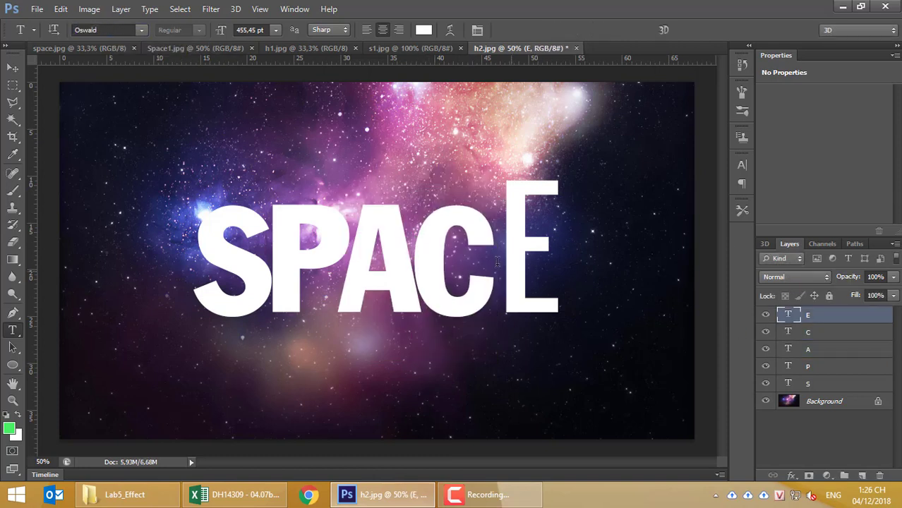
pyautogui.doubleClick(505, 252)
pyautogui.click(115, 27)
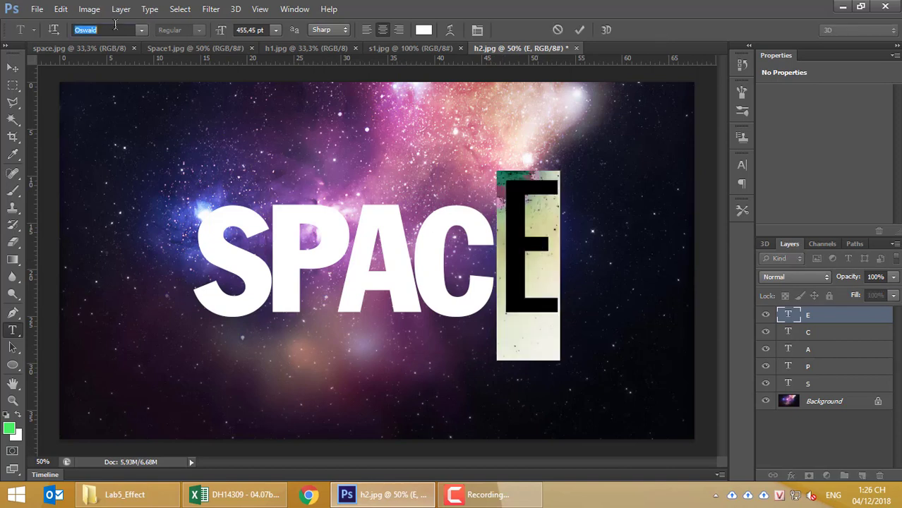
pyautogui.write('VNI-Franko')
pyautogui.press('Return')
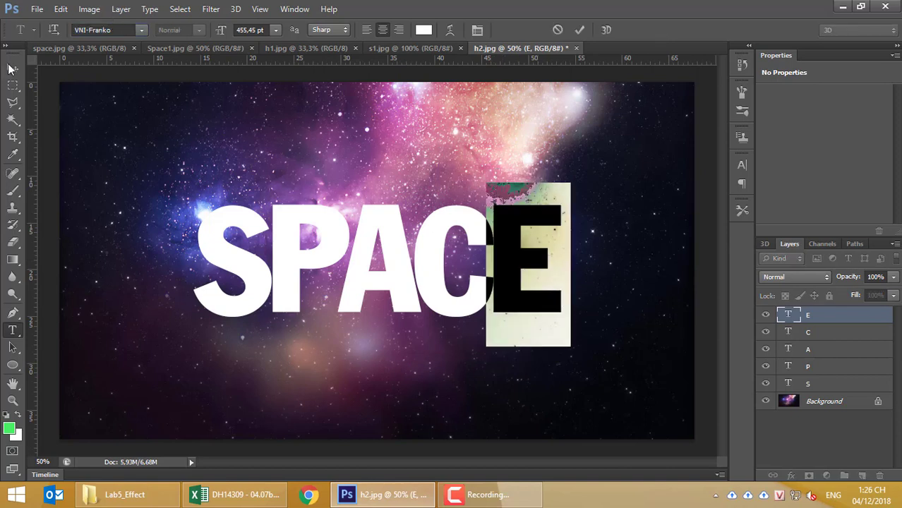
pyautogui.click(12, 68)
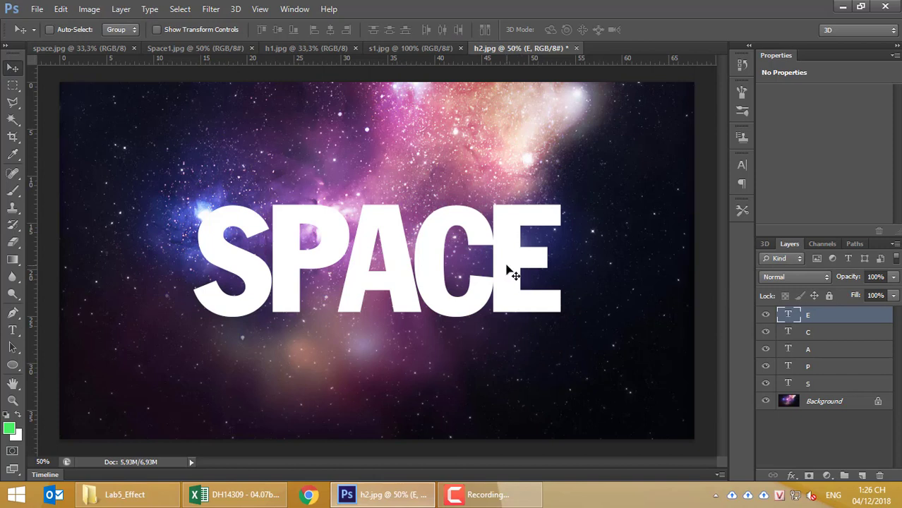
# Step: Nudge E right and S left, then align vertical centres and distribute all five letters evenly
pyautogui.moveTo(519, 266); pyautogui.dragTo(558, 265)
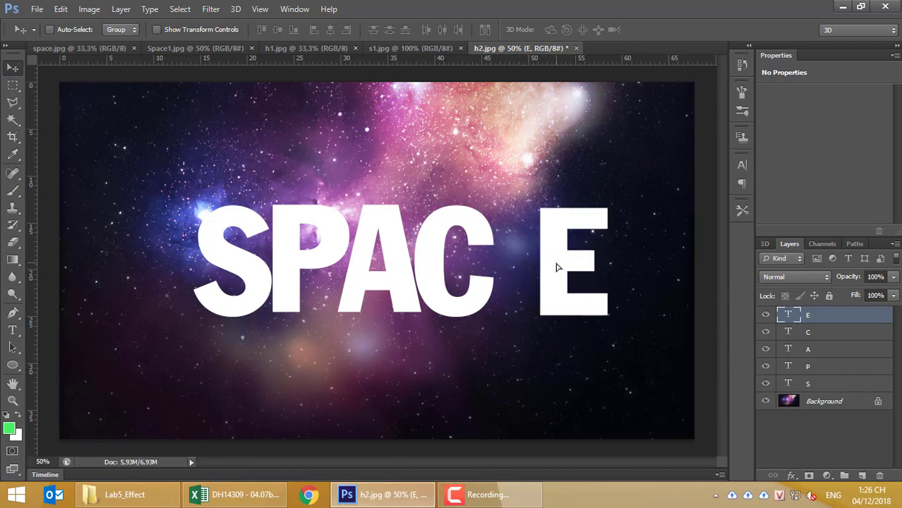
pyautogui.keyDown('ctrl'); pyautogui.click(244, 270); pyautogui.keyUp('ctrl')
pyautogui.moveTo(239, 270); pyautogui.dragTo(219, 267)
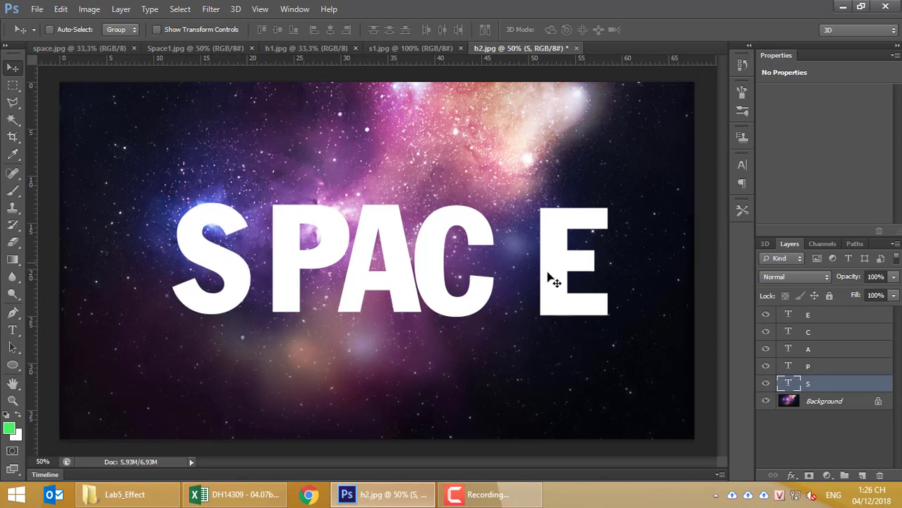
pyautogui.keyDown('shift'); pyautogui.click(810, 315); pyautogui.keyUp('shift')
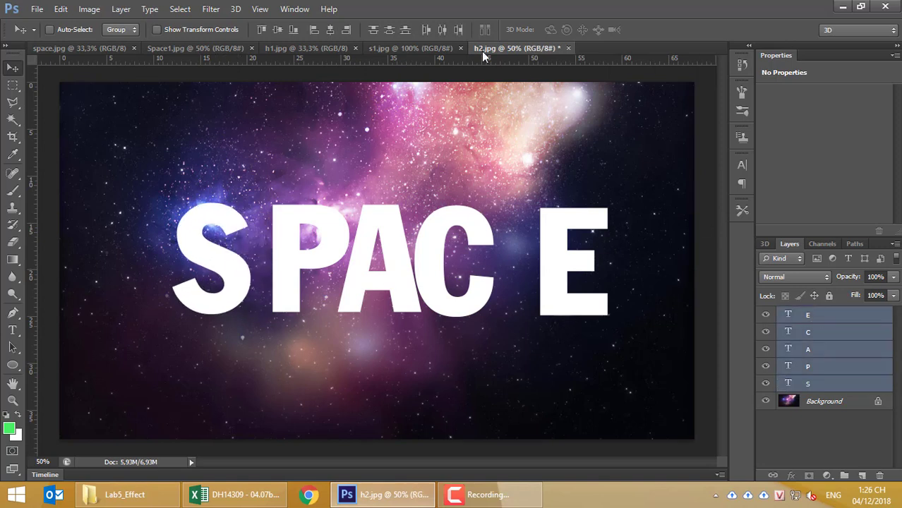
pyautogui.click(276, 33)
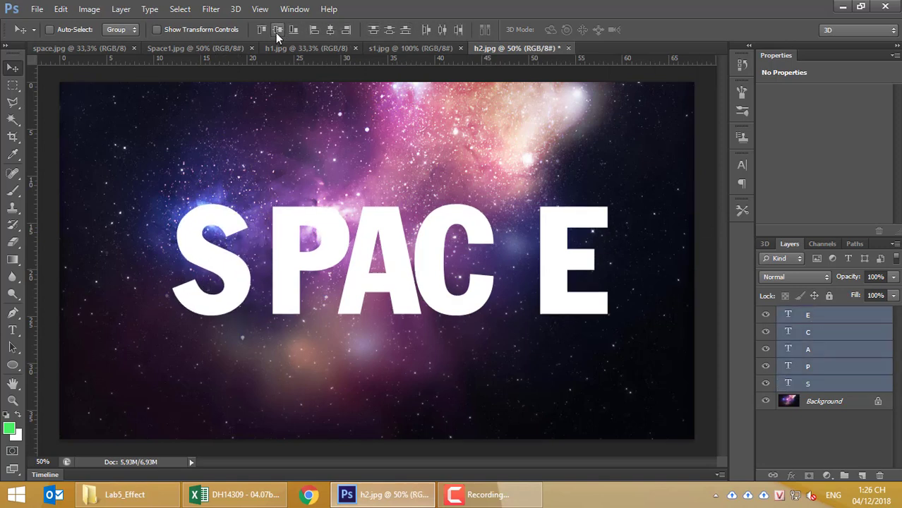
pyautogui.click(456, 32)
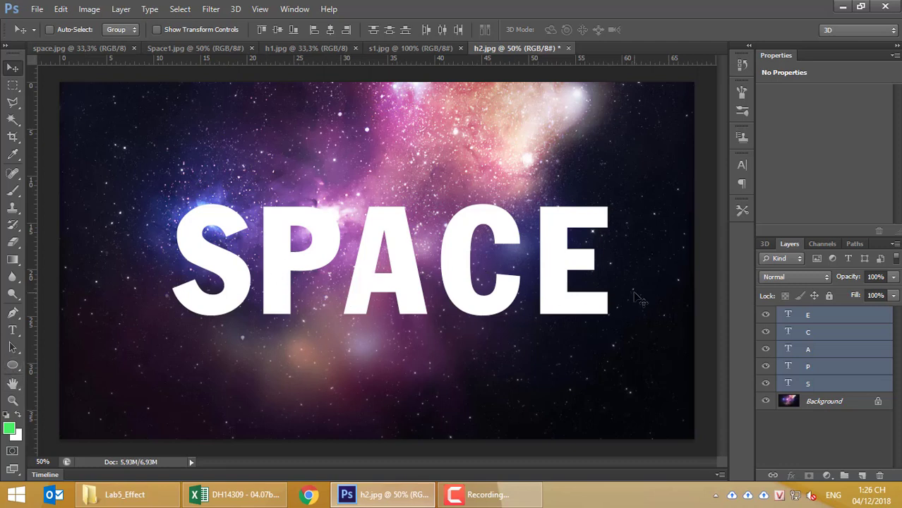
pyautogui.click(819, 384)
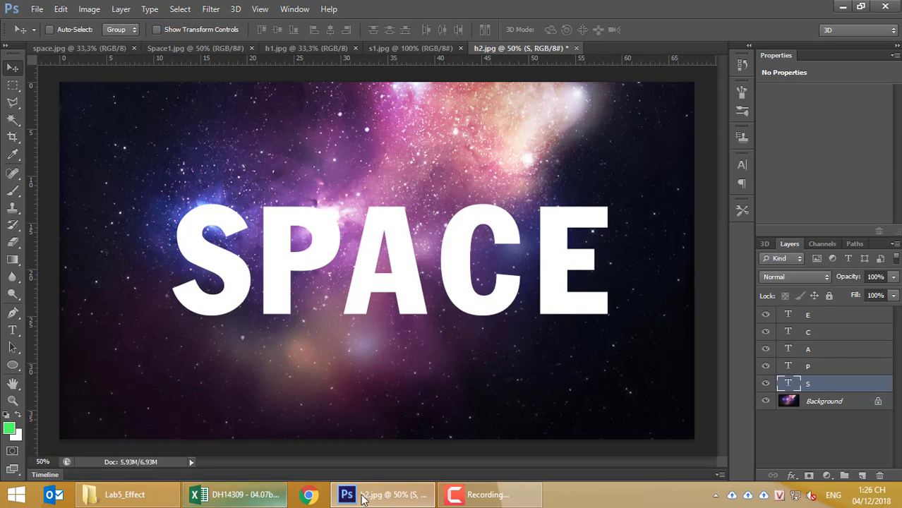
pyautogui.click(77, 48)
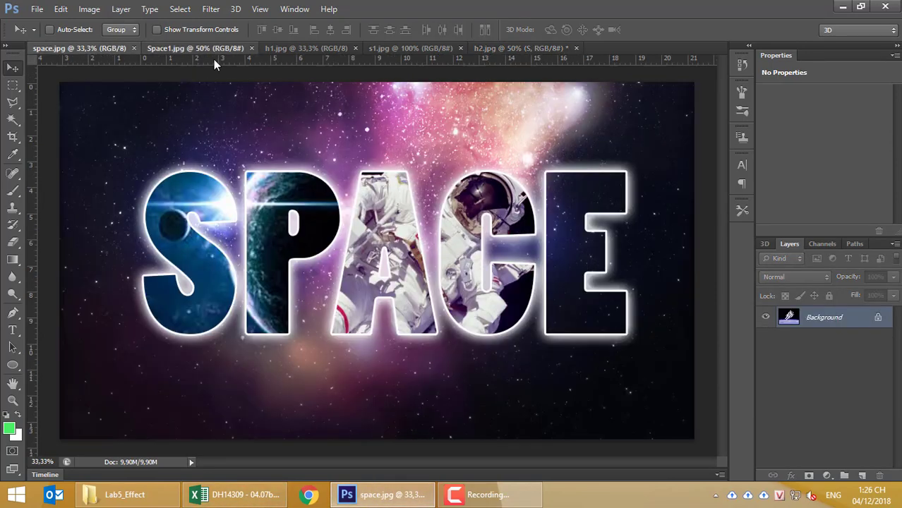
pyautogui.click(214, 49)
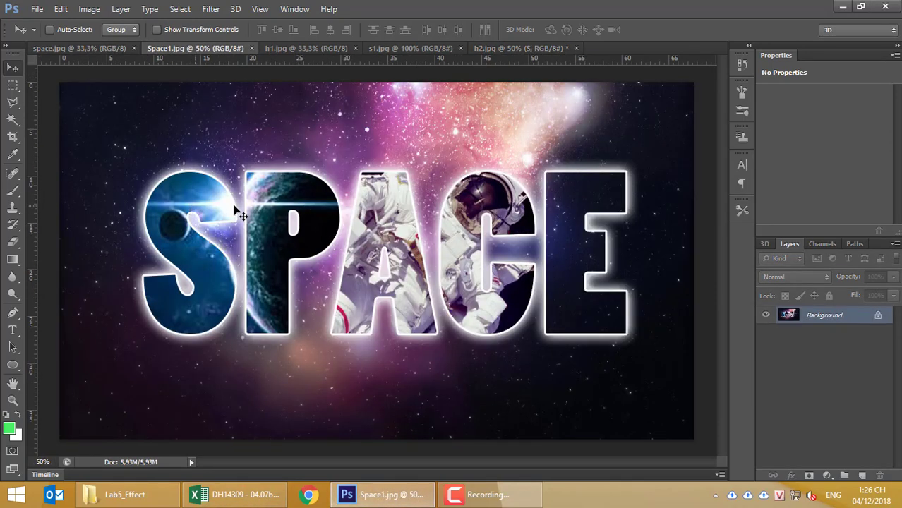
pyautogui.click(281, 48)
pyautogui.click(392, 49)
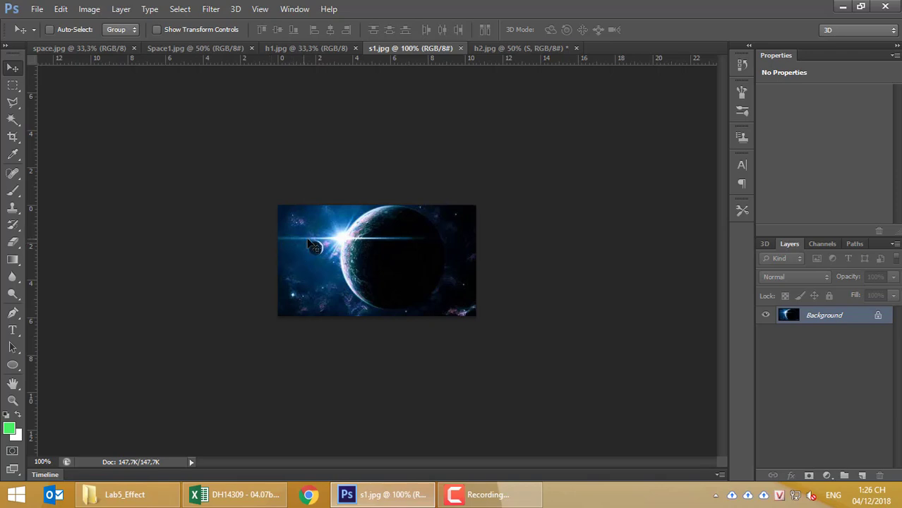
pyautogui.click(486, 46)
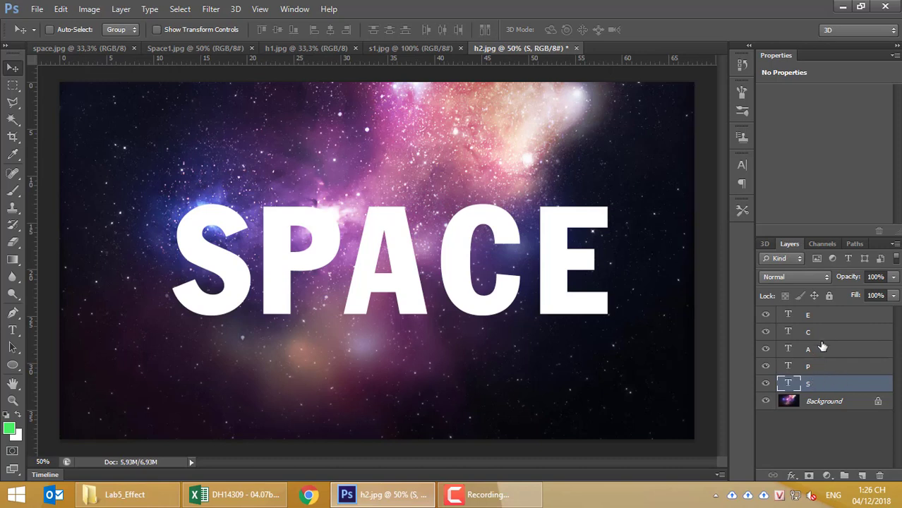
# Step: Load the S and P letter outlines as a selection and copy the s1.jpg planet photo
pyautogui.keyDown('ctrl'); pyautogui.click(788, 384); pyautogui.keyUp('ctrl')
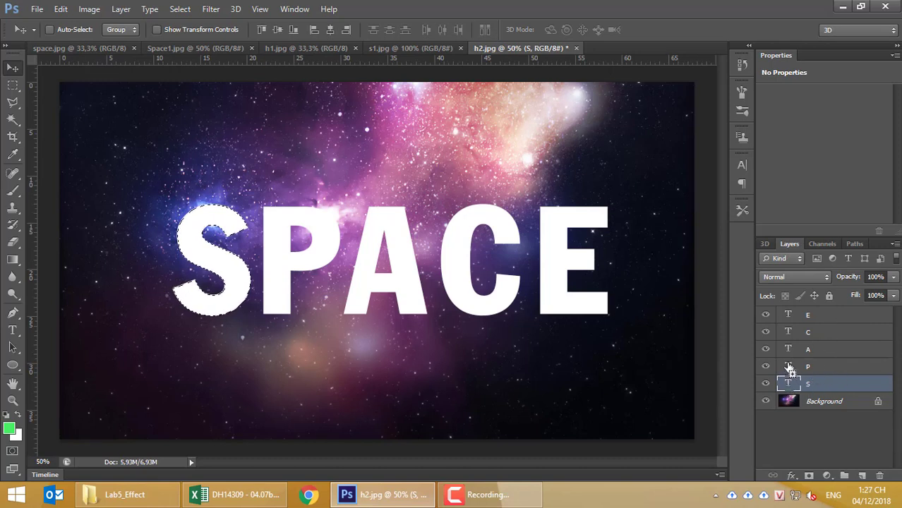
pyautogui.keyDown('ctrl'); pyautogui.keyDown('shift'); pyautogui.click(790, 368); pyautogui.keyUp('shift'); pyautogui.keyUp('ctrl')
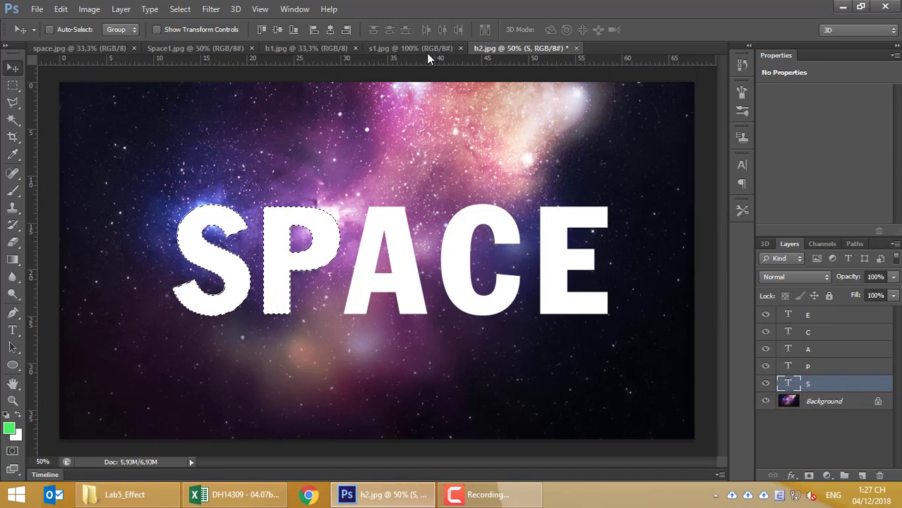
pyautogui.click(303, 48)
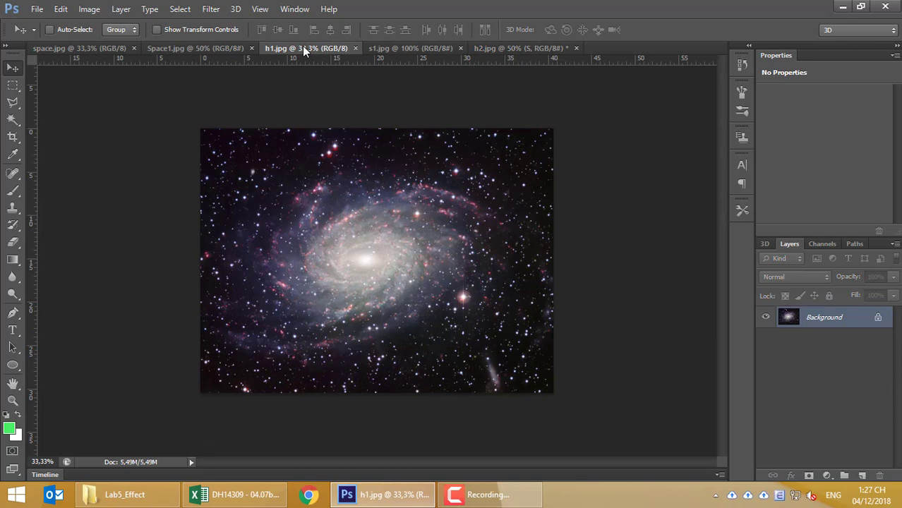
pyautogui.click(378, 48)
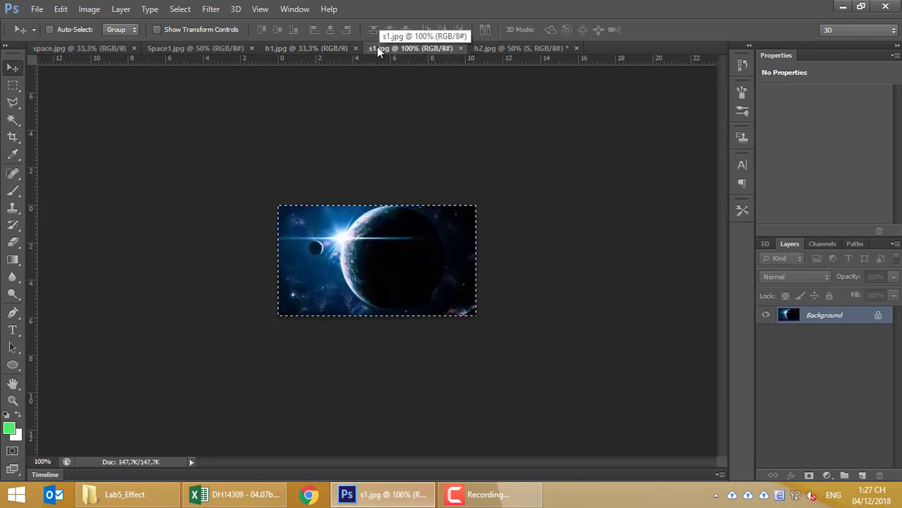
pyautogui.click(484, 48)
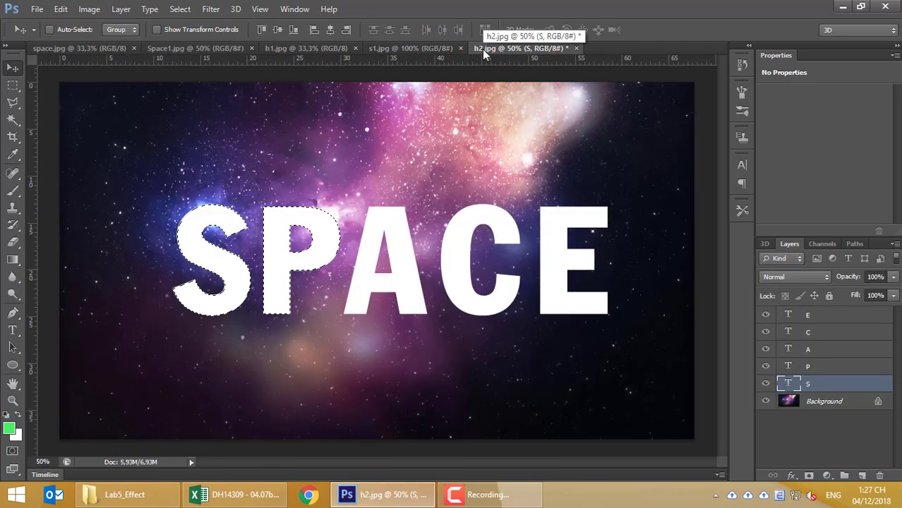
pyautogui.click(63, 9)
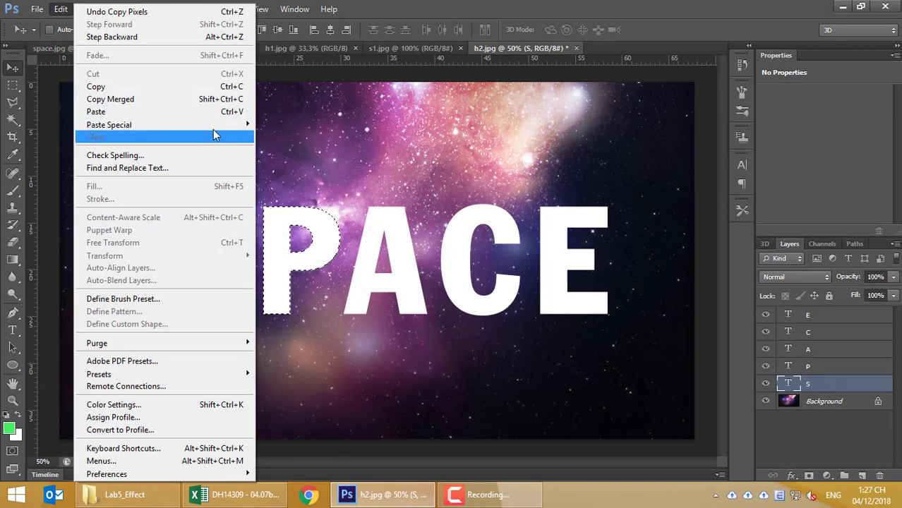
pyautogui.moveTo(109, 124)
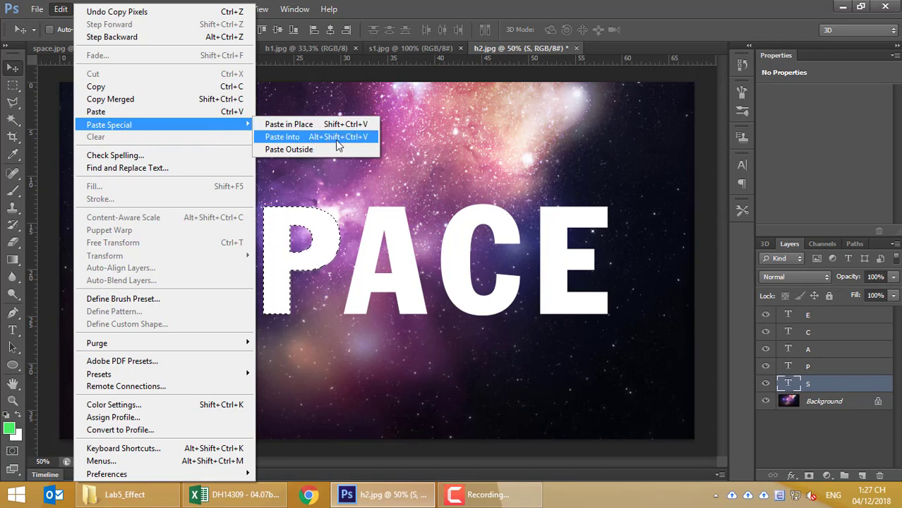
# Step: Paste the planet photo into S and P, scale it to about 233%, and raise its layer
pyautogui.click(358, 138)
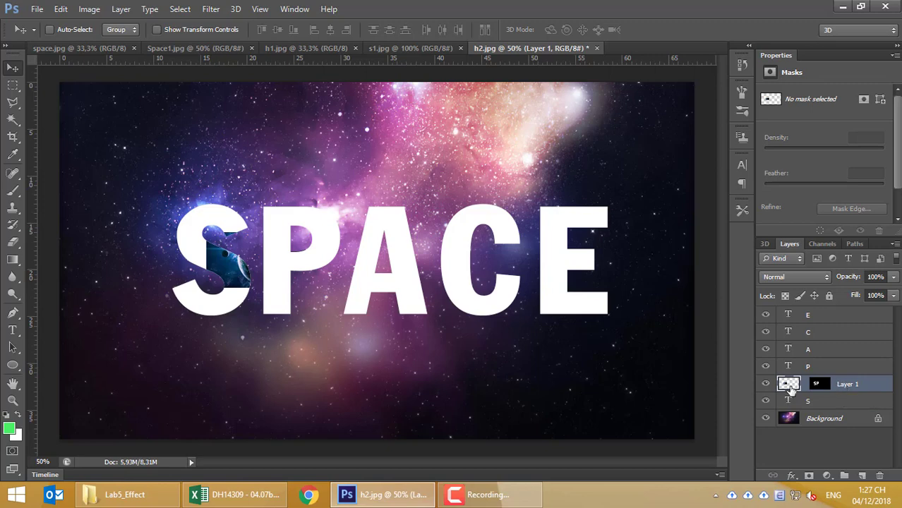
pyautogui.hotkey('ctrl', 't')
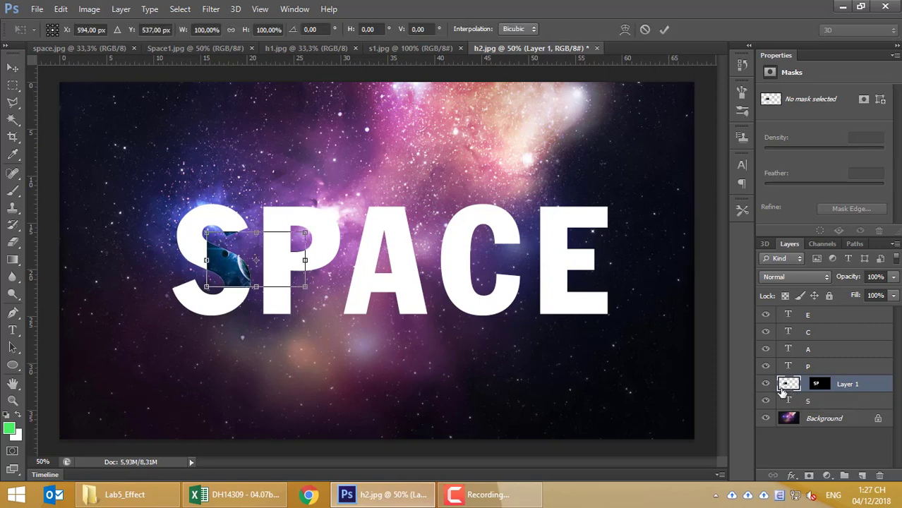
pyautogui.moveTo(303, 286); pyautogui.dragTo(371, 324)
pyautogui.moveTo(343, 256)
pyautogui.mouseDown()
pyautogui.moveTo(360, 259)
pyautogui.moveTo(381, 244)
pyautogui.moveTo(369, 258)
pyautogui.moveTo(352, 255)
pyautogui.mouseUp()
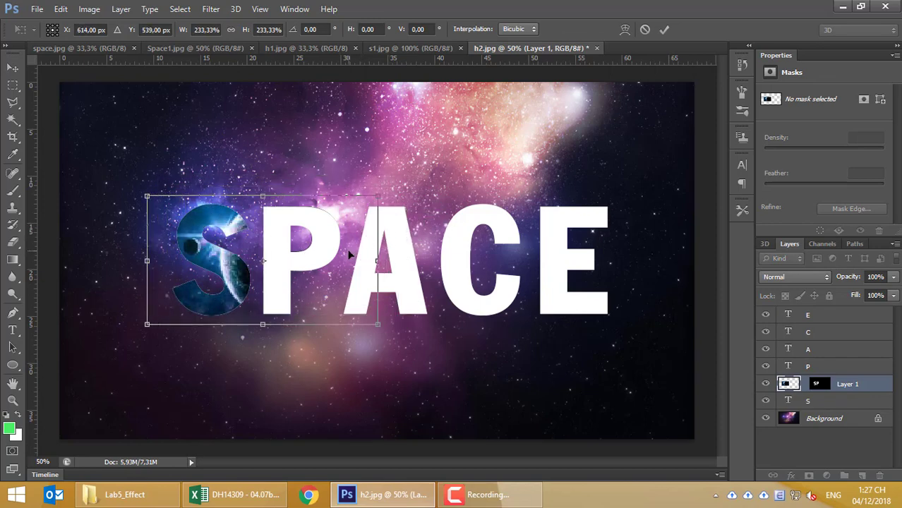
pyautogui.press('Return')
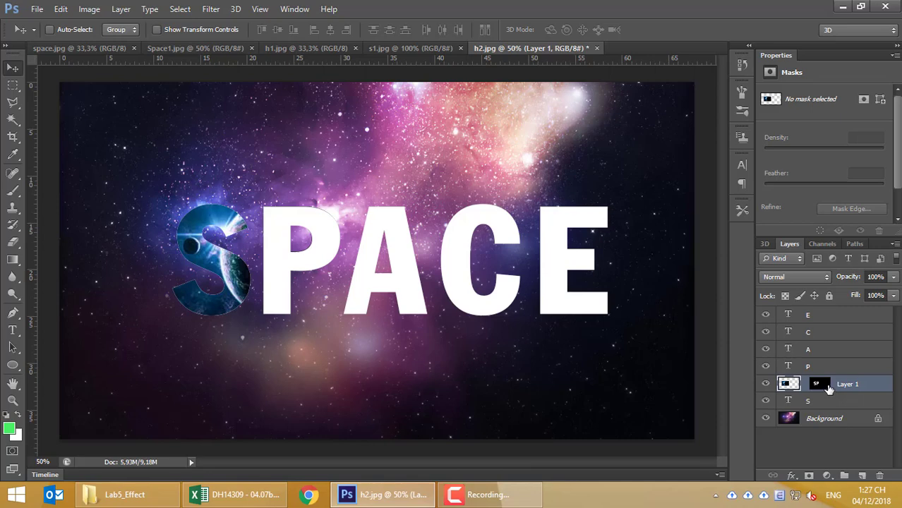
pyautogui.moveTo(876, 395)
pyautogui.mouseDown()
pyautogui.moveTo(853, 349)
pyautogui.moveTo(852, 362)
pyautogui.mouseUp()
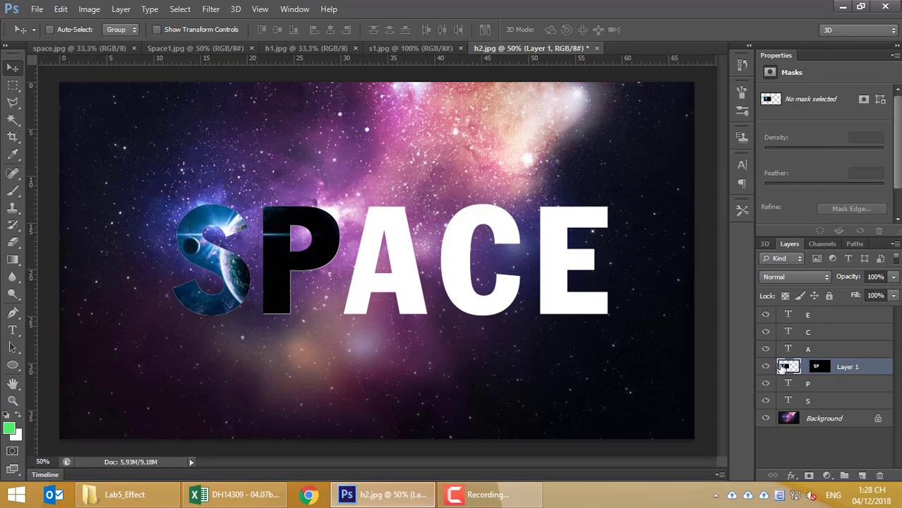
# Step: Reposition the planet photo within the S and P letters
pyautogui.moveTo(223, 227)
pyautogui.mouseDown()
pyautogui.moveTo(278, 214)
pyautogui.moveTo(240, 214)
pyautogui.mouseUp()
pyautogui.hotkey('ctrl', 't')
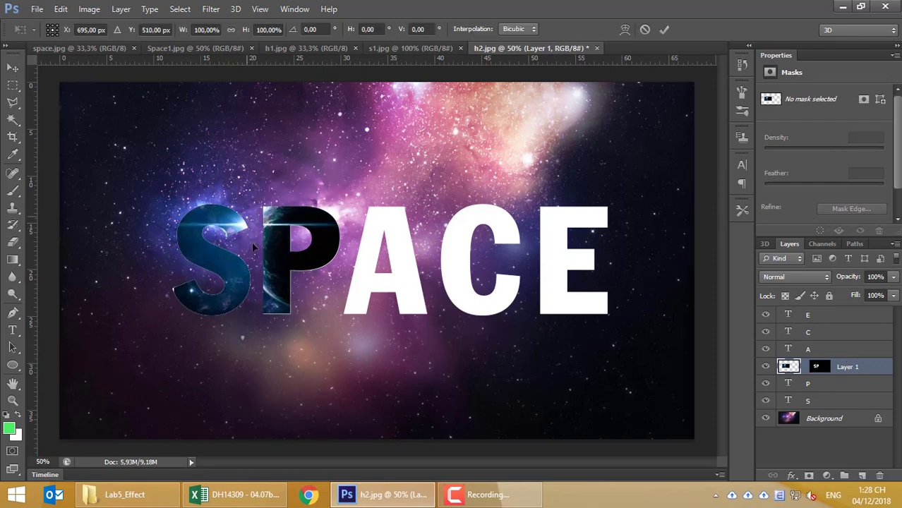
pyautogui.moveTo(281, 240); pyautogui.dragTo(245, 250)
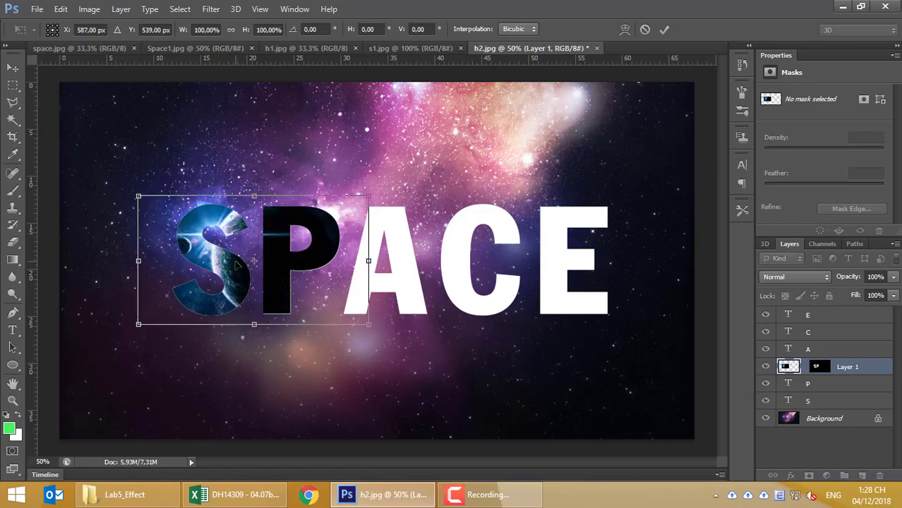
pyautogui.moveTo(233, 268); pyautogui.dragTo(233, 278)
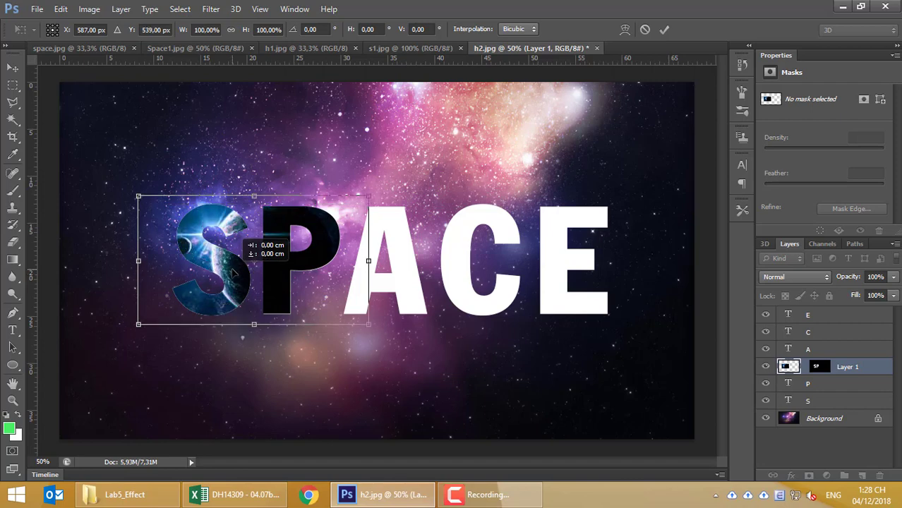
pyautogui.press('Return')
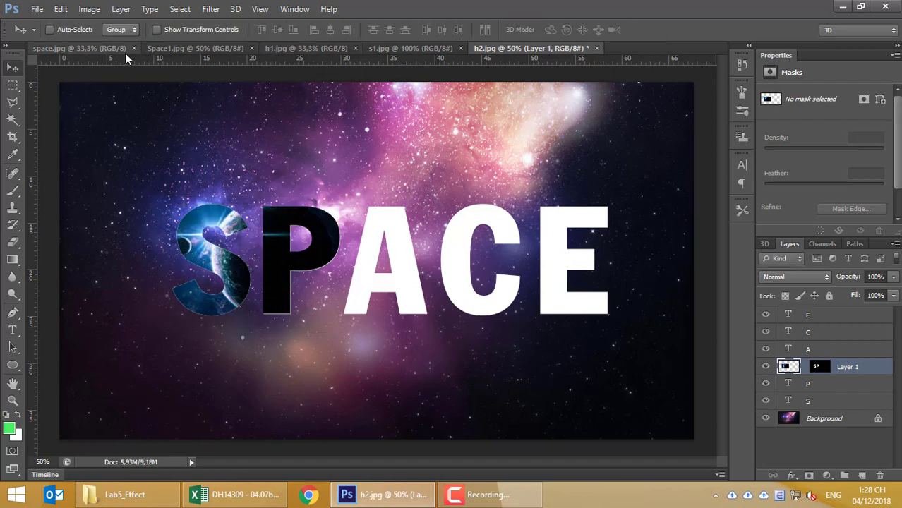
# Step: Compare with the reference images, then enlarge the planet photo further and shift it right
pyautogui.click(386, 48)
pyautogui.click(305, 48)
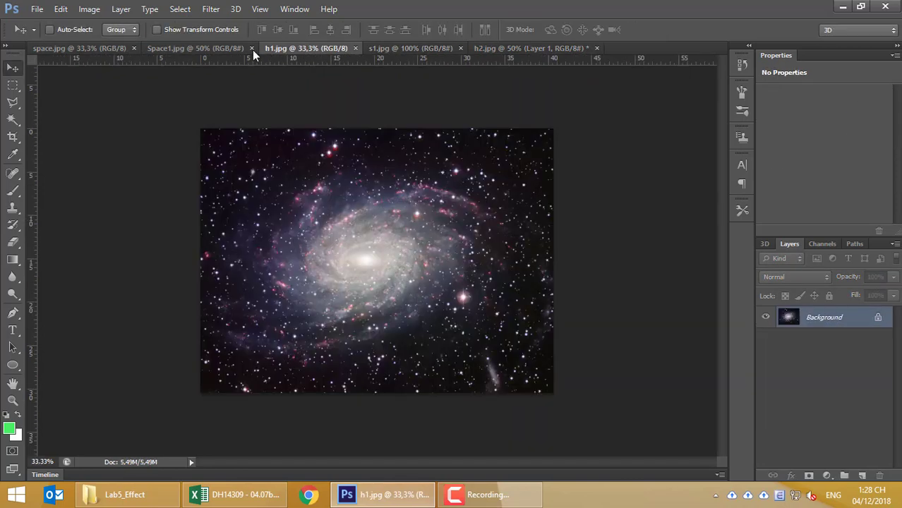
pyautogui.click(210, 49)
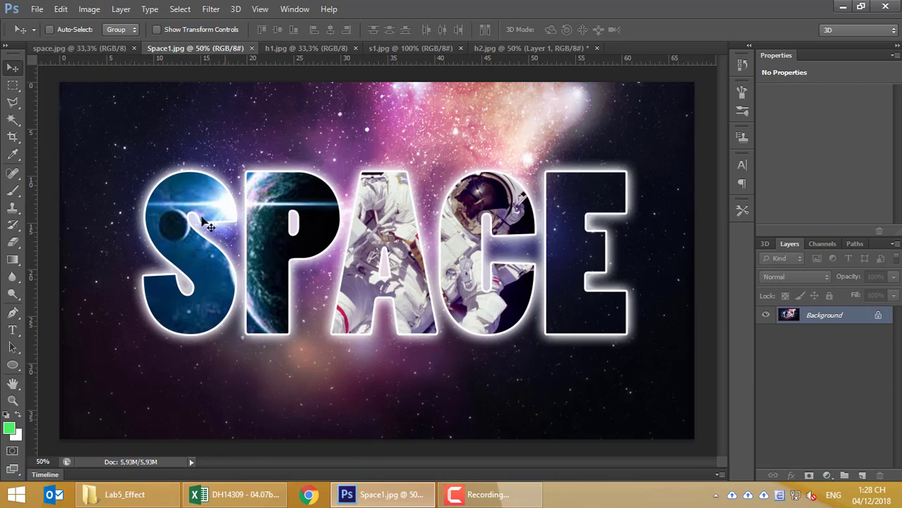
pyautogui.click(501, 48)
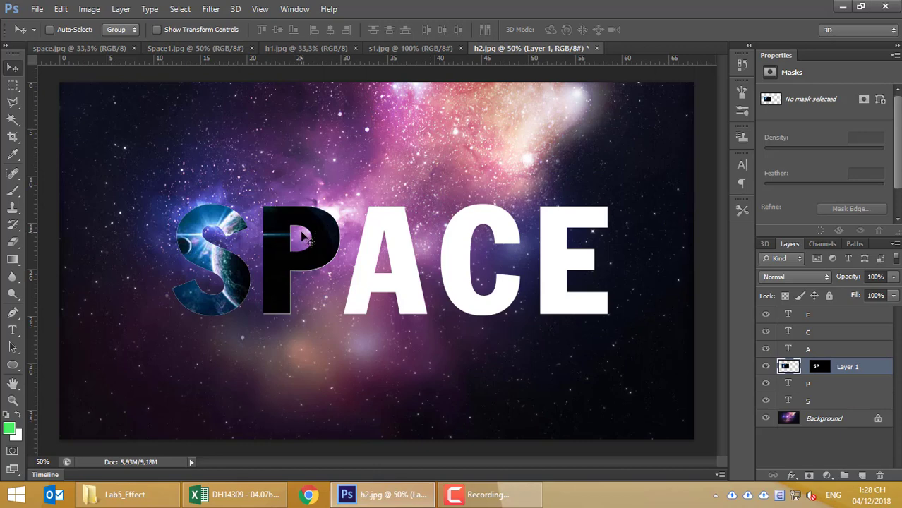
pyautogui.moveTo(214, 258)
pyautogui.mouseDown()
pyautogui.moveTo(235, 256)
pyautogui.moveTo(221, 253)
pyautogui.mouseUp()
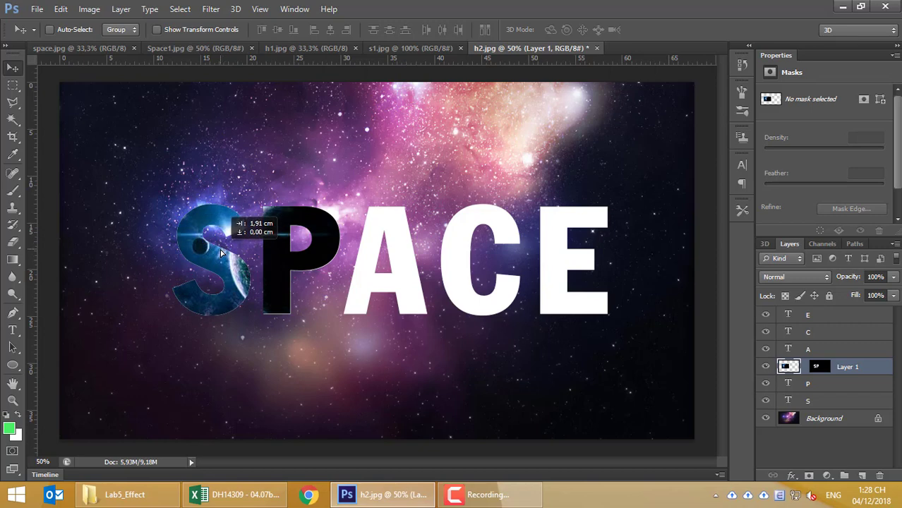
pyautogui.hotkey('ctrl', 't')
pyautogui.moveTo(157, 196); pyautogui.dragTo(134, 182)
pyautogui.moveTo(226, 264); pyautogui.dragTo(246, 266)
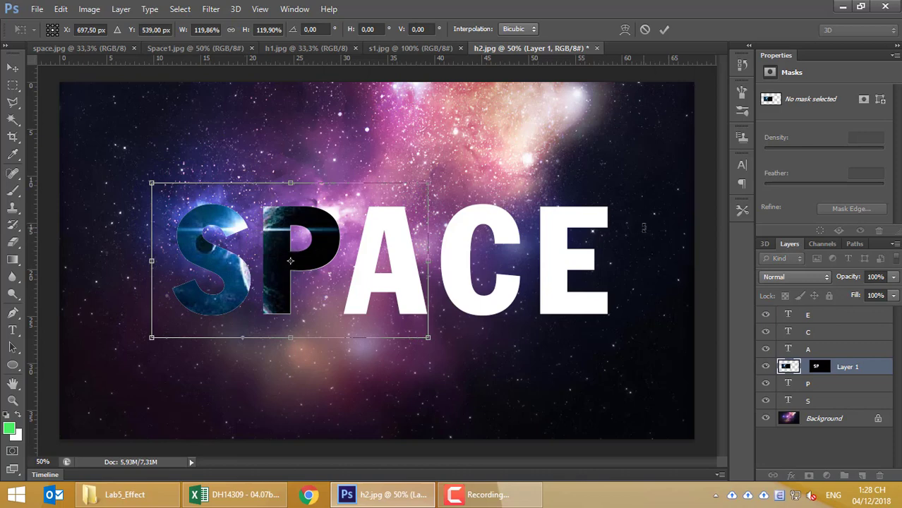
pyautogui.press('Return')
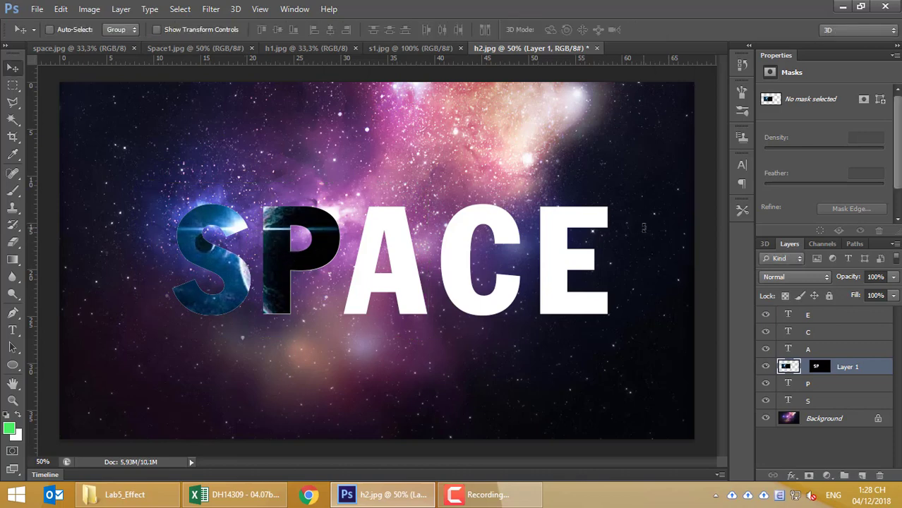
# Step: Check the reference images, then load the A and C letter shapes as a selection
pyautogui.click(379, 51)
pyautogui.click(72, 49)
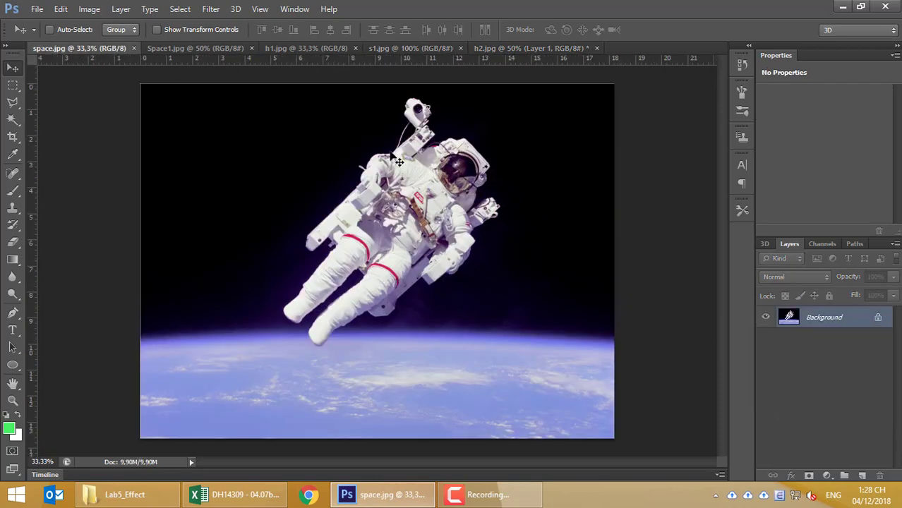
pyautogui.click(154, 48)
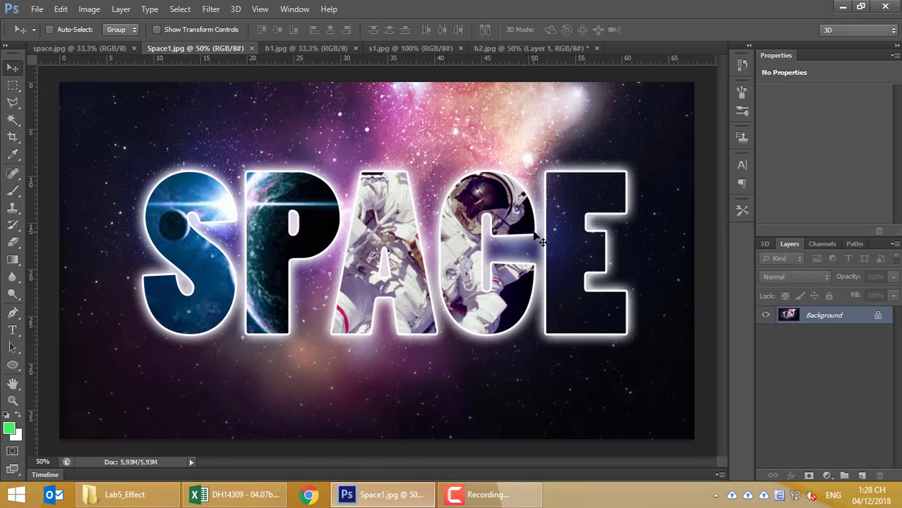
pyautogui.click(508, 50)
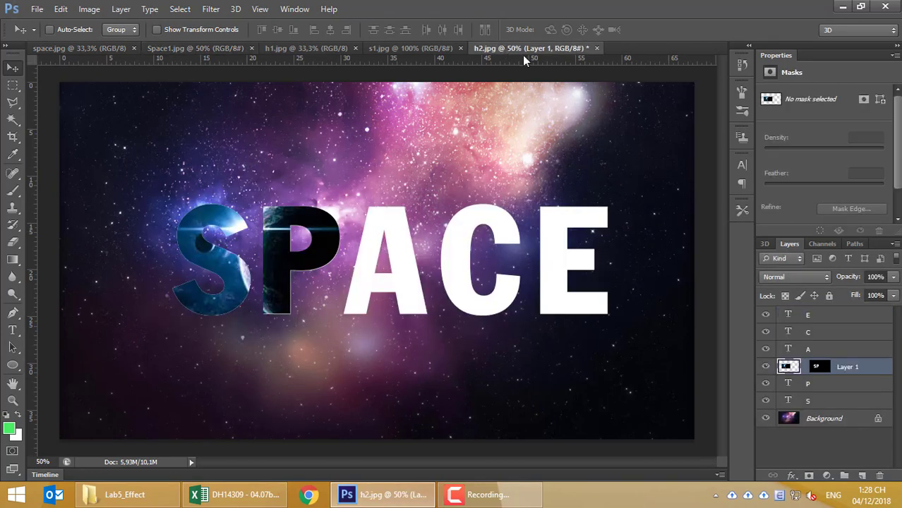
pyautogui.click(789, 337)
pyautogui.click(766, 348)
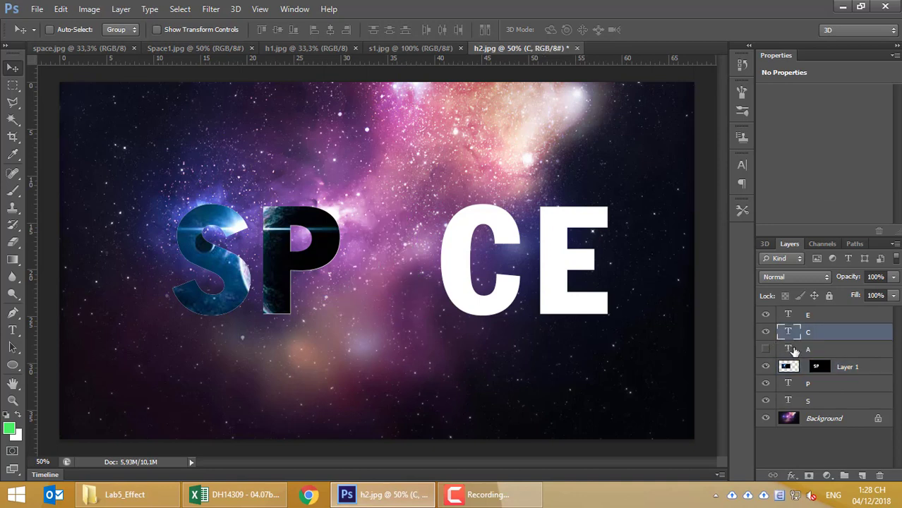
pyautogui.click(795, 350)
pyautogui.click(766, 349)
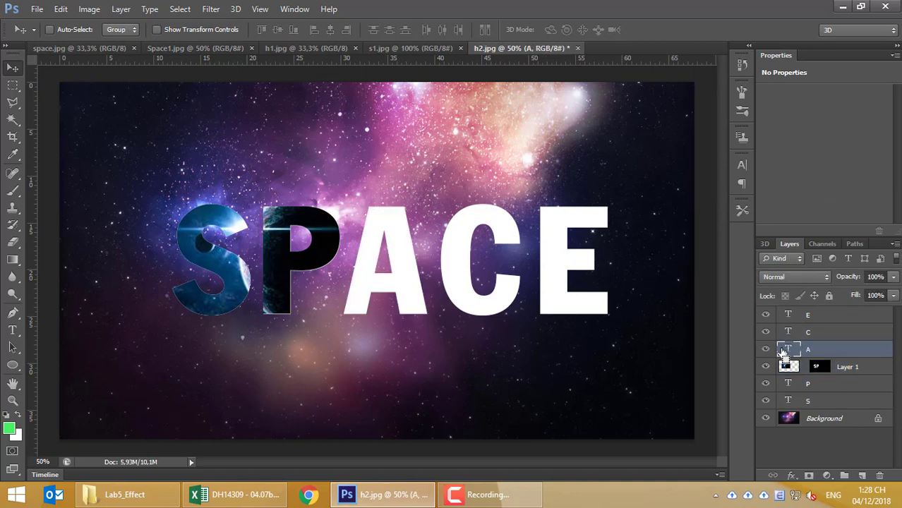
pyautogui.keyDown('ctrl'); pyautogui.click(785, 350); pyautogui.keyUp('ctrl')
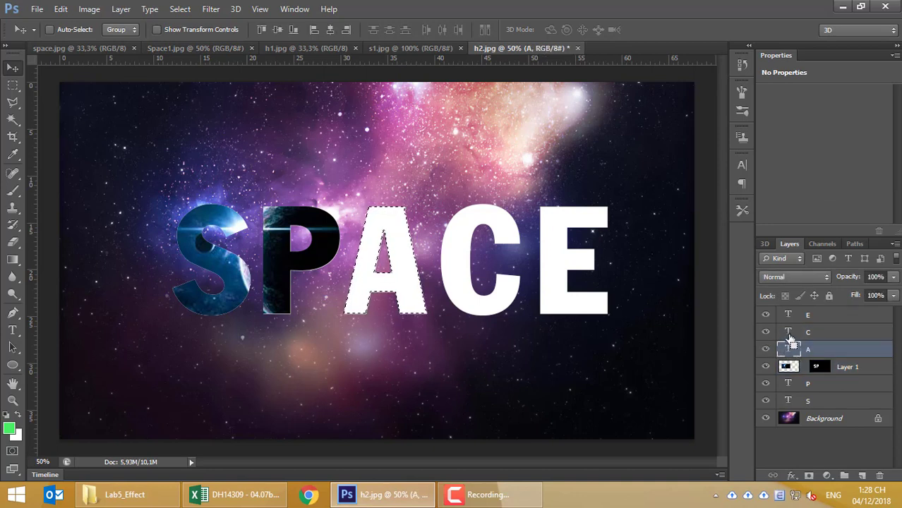
pyautogui.keyDown('ctrl'); pyautogui.keyDown('shift'); pyautogui.click(790, 337); pyautogui.keyUp('shift'); pyautogui.keyUp('ctrl')
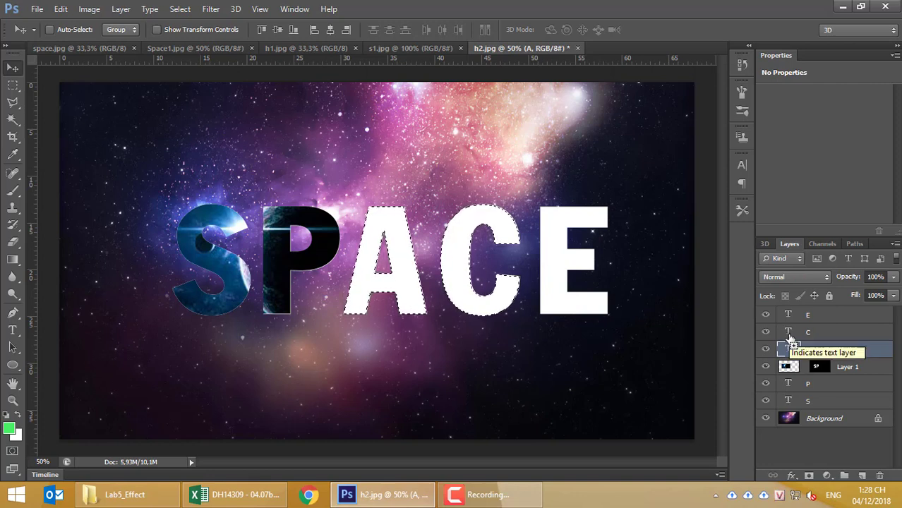
pyautogui.click(790, 337)
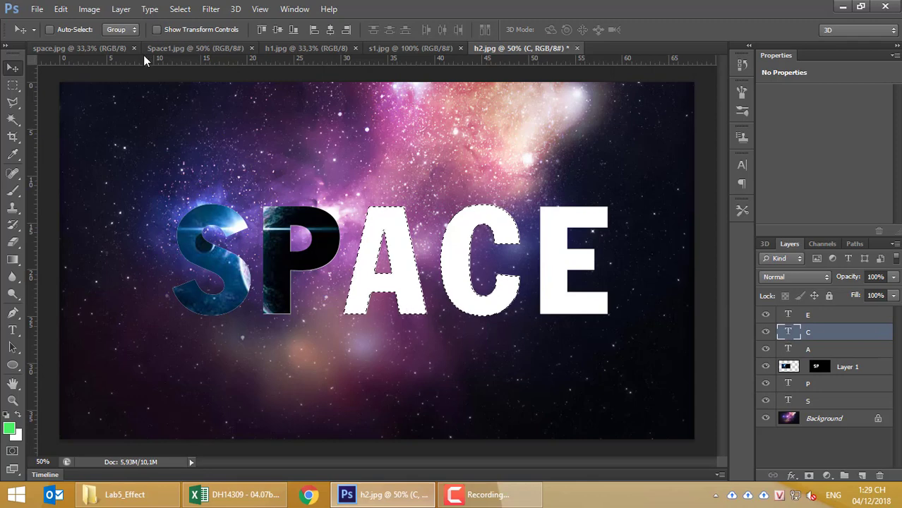
# Step: Copy the whole astronaut photo and paste it into the A and C selection
pyautogui.click(167, 49)
pyautogui.click(103, 49)
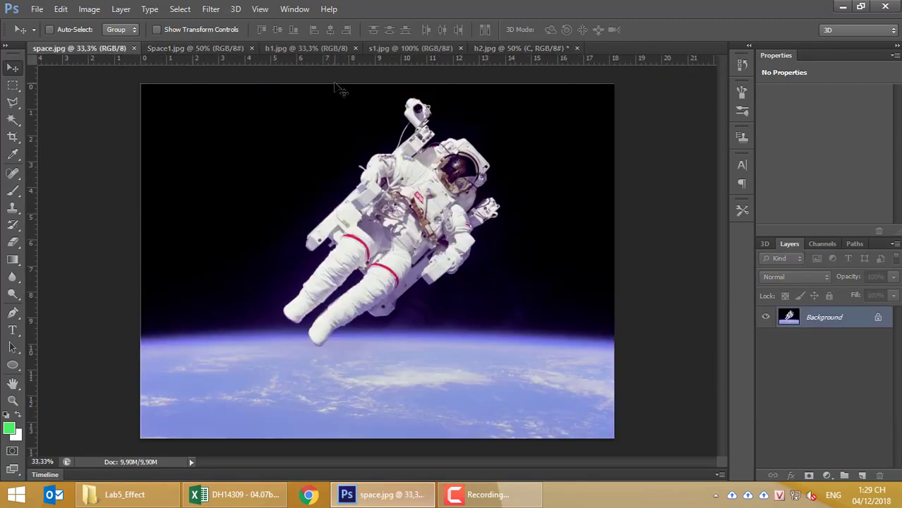
pyautogui.hotkey('ctrl', 'a')
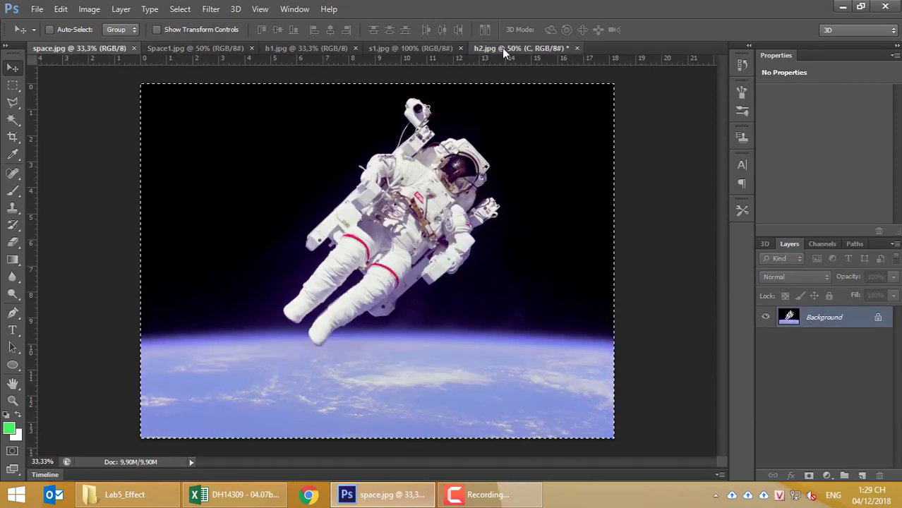
pyautogui.click(502, 48)
pyautogui.click(61, 9)
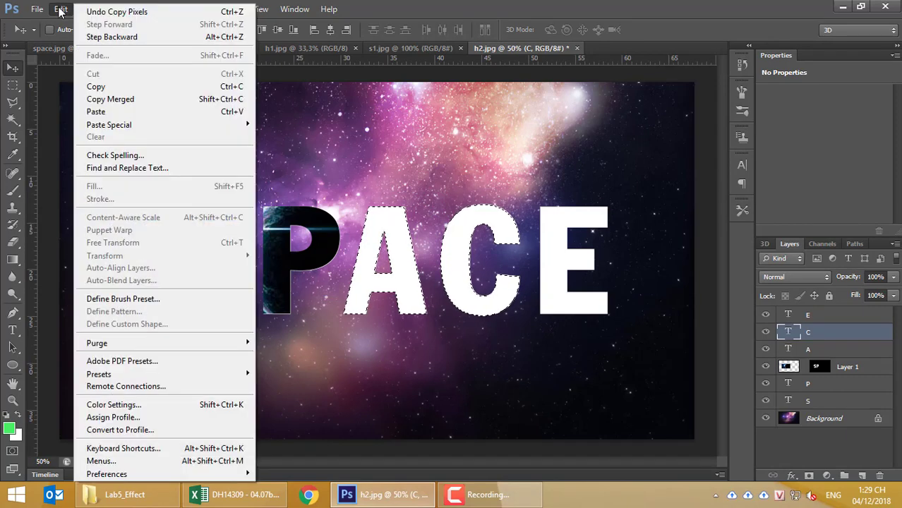
pyautogui.moveTo(109, 124)
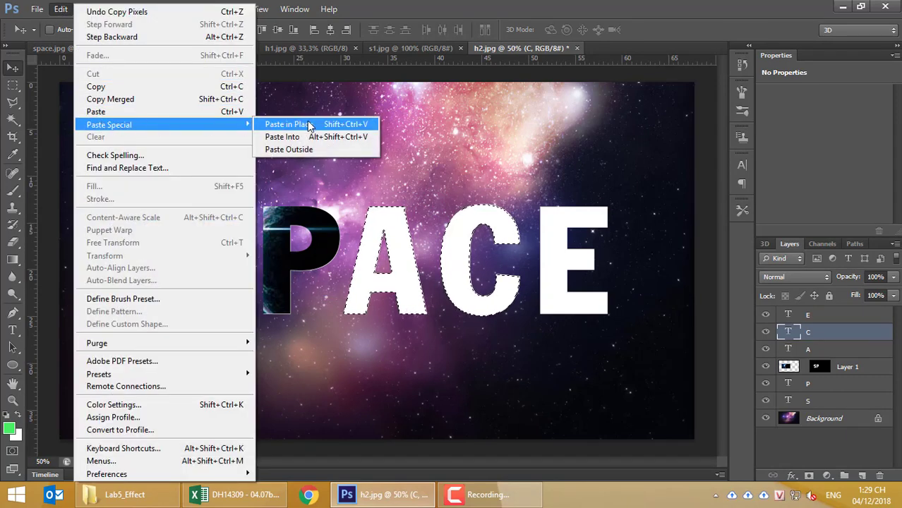
pyautogui.click(335, 140)
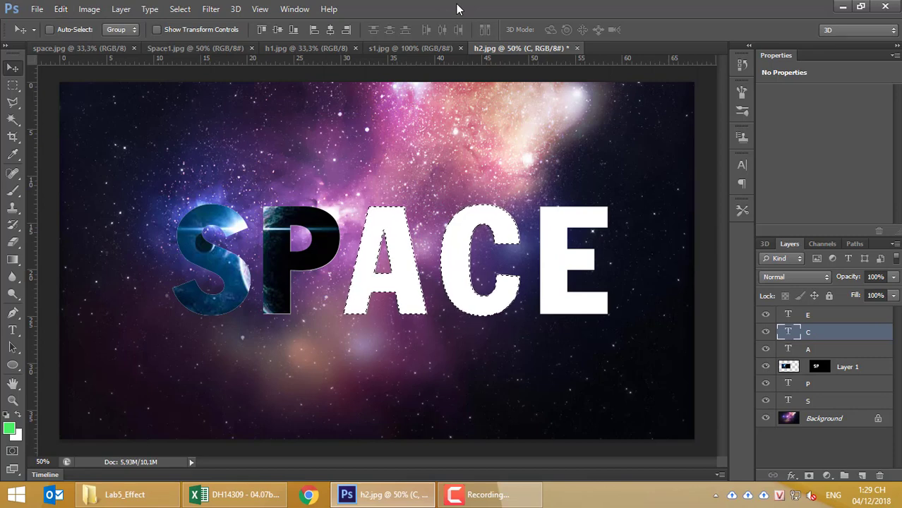
pyautogui.hotkey('ctrl', 'shift', 'alt', 'v')
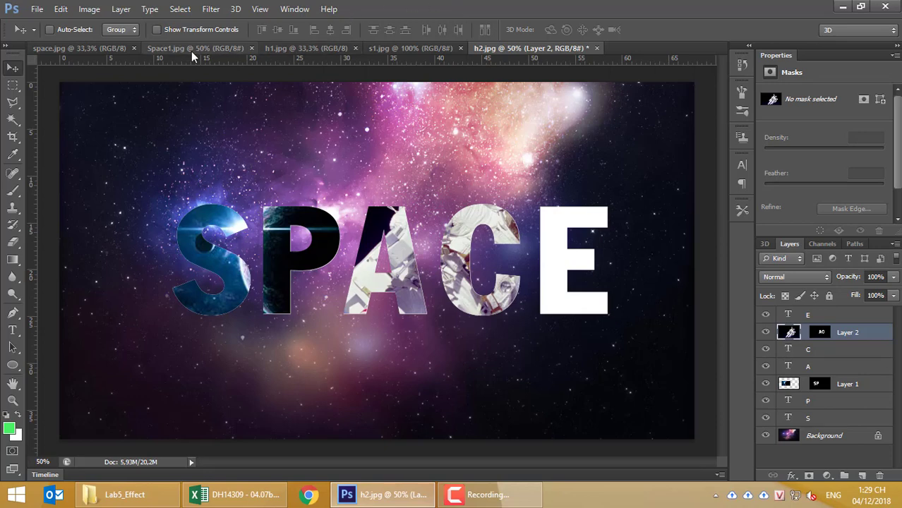
# Step: Close space.jpg and copy the whole h1.jpg galaxy photo
pyautogui.click(113, 49)
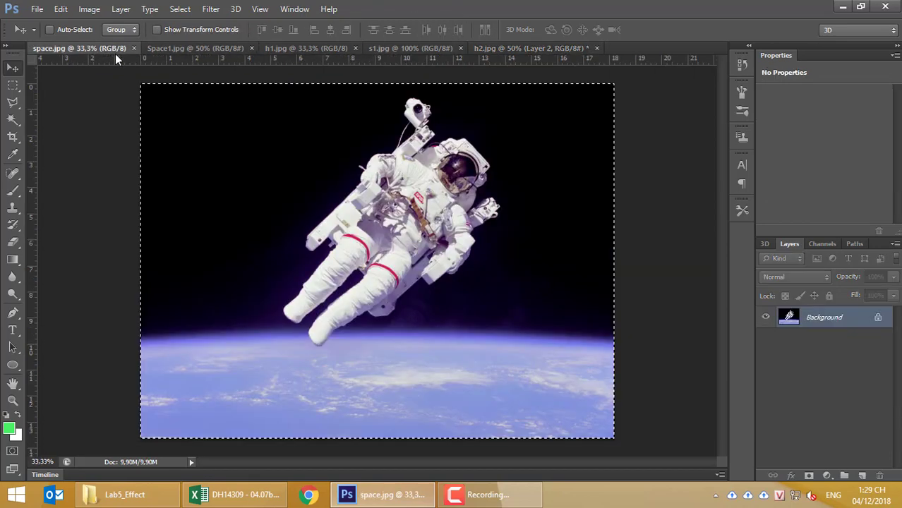
pyautogui.click(133, 49)
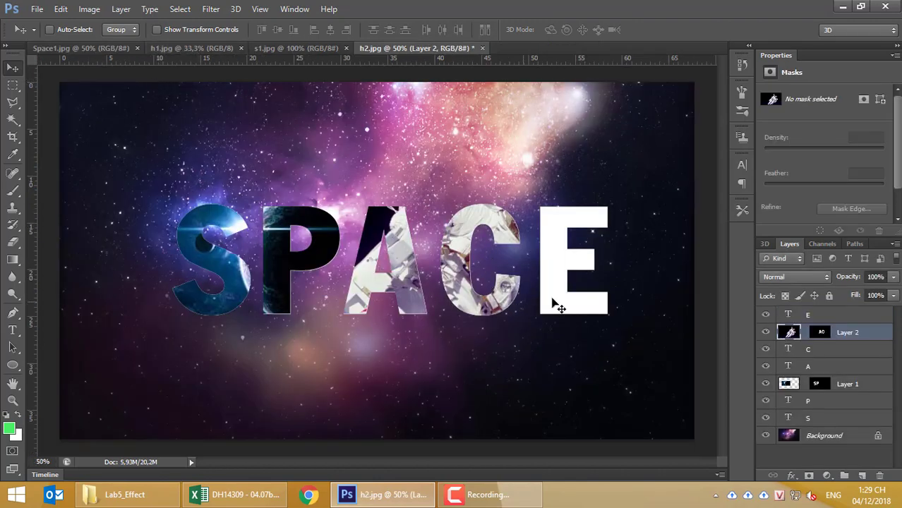
pyautogui.click(109, 51)
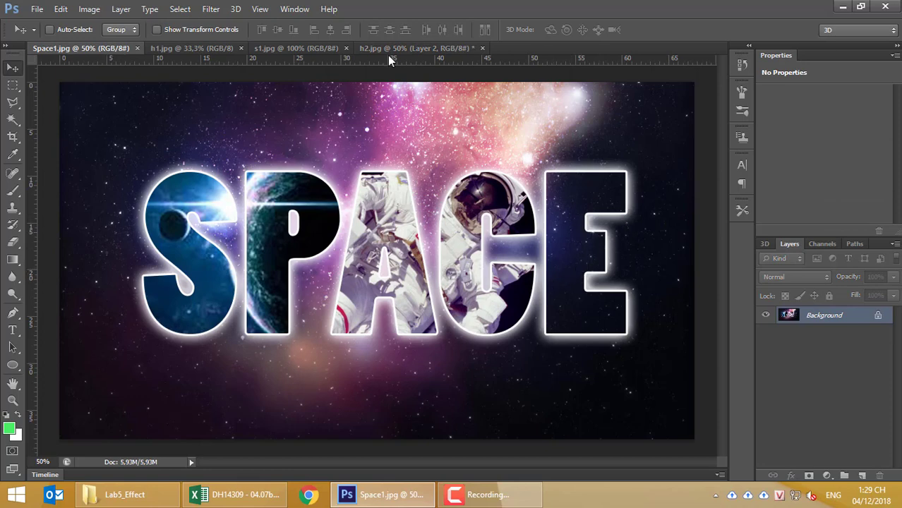
pyautogui.click(208, 48)
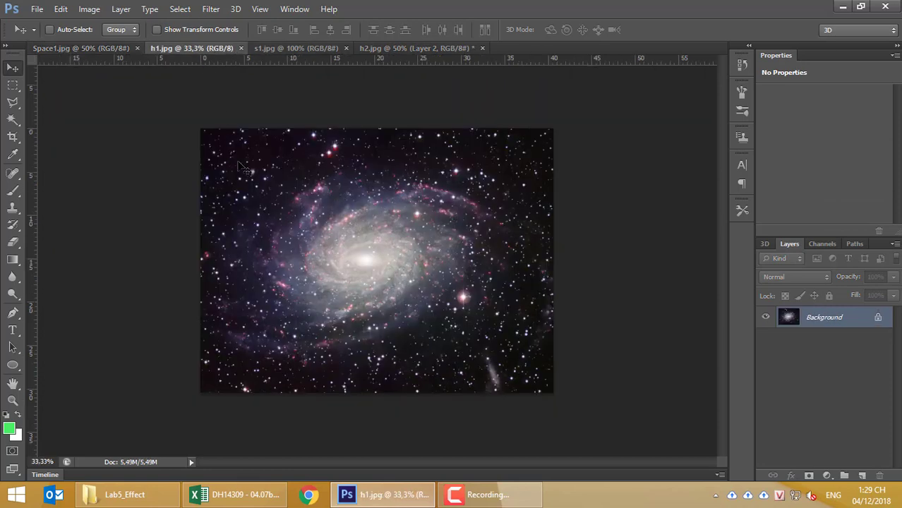
pyautogui.hotkey('ctrl', 'a')
pyautogui.click(427, 49)
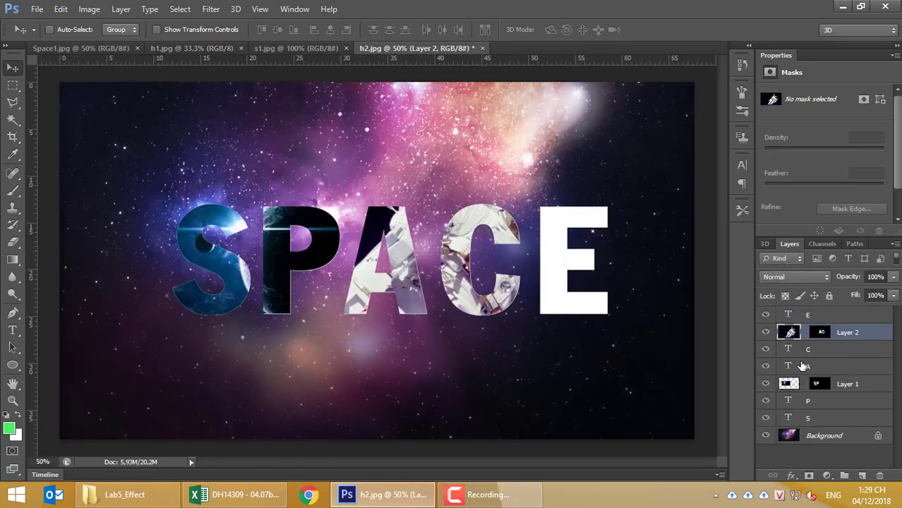
# Step: Paste the galaxy photo into the E outline and scale it to about 69%
pyautogui.click(807, 317)
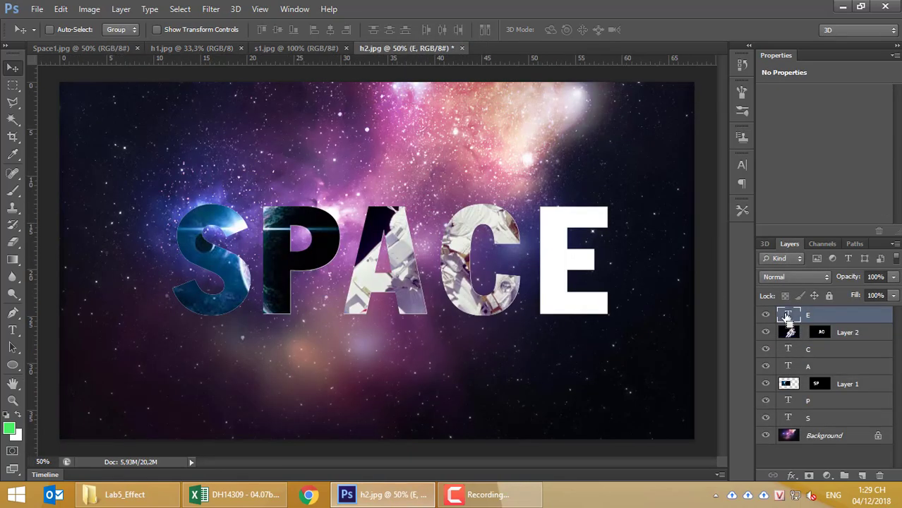
pyautogui.keyDown('ctrl'); pyautogui.click(789, 317); pyautogui.keyUp('ctrl')
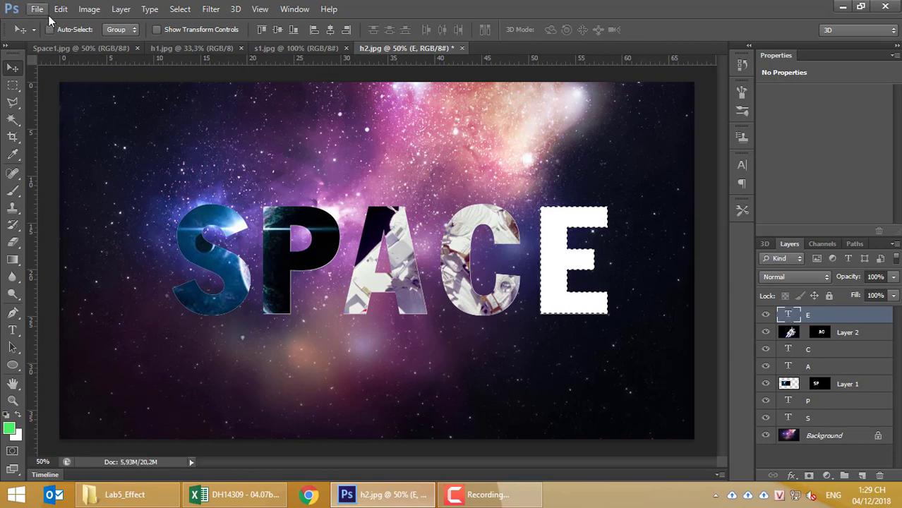
pyautogui.hotkey('ctrl', 'alt', 'shift', 'v')
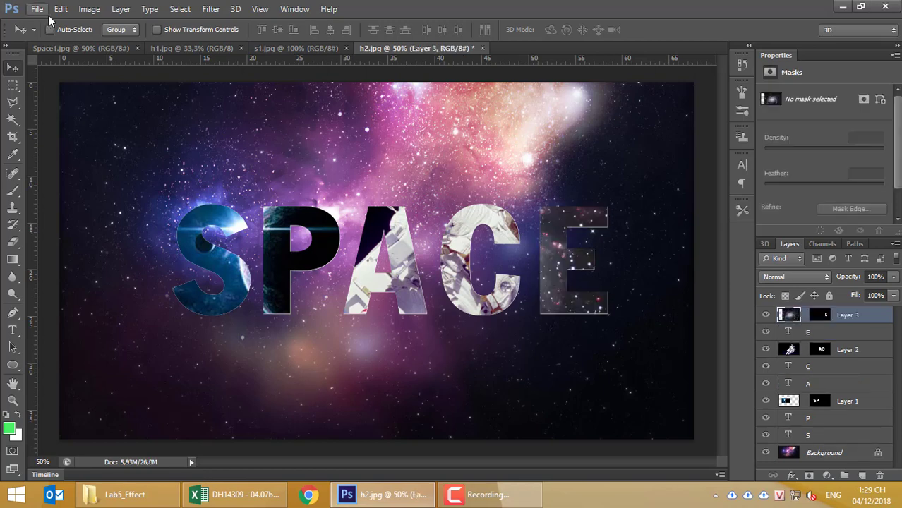
pyautogui.hotkey('ctrl', 't')
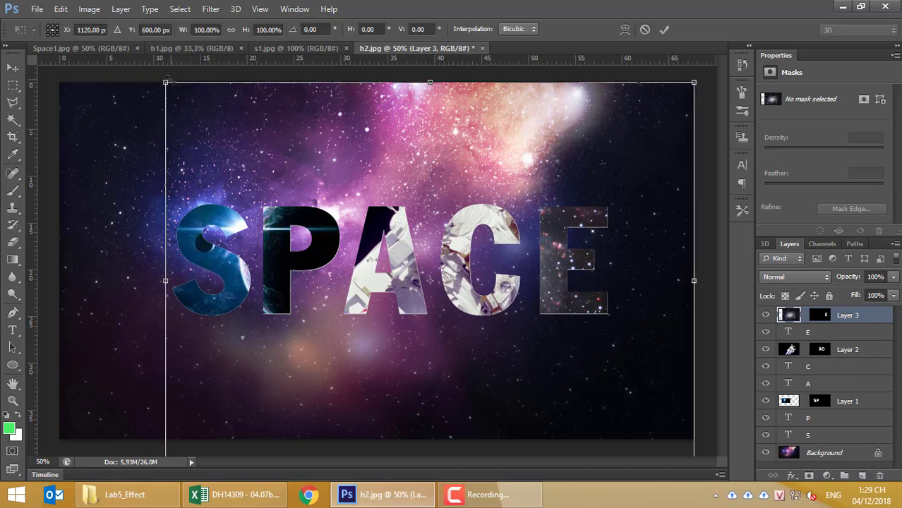
pyautogui.moveTo(165, 83); pyautogui.dragTo(246, 137)
pyautogui.moveTo(429, 184)
pyautogui.mouseDown()
pyautogui.moveTo(518, 180)
pyautogui.moveTo(502, 165)
pyautogui.mouseUp()
pyautogui.press('Return')
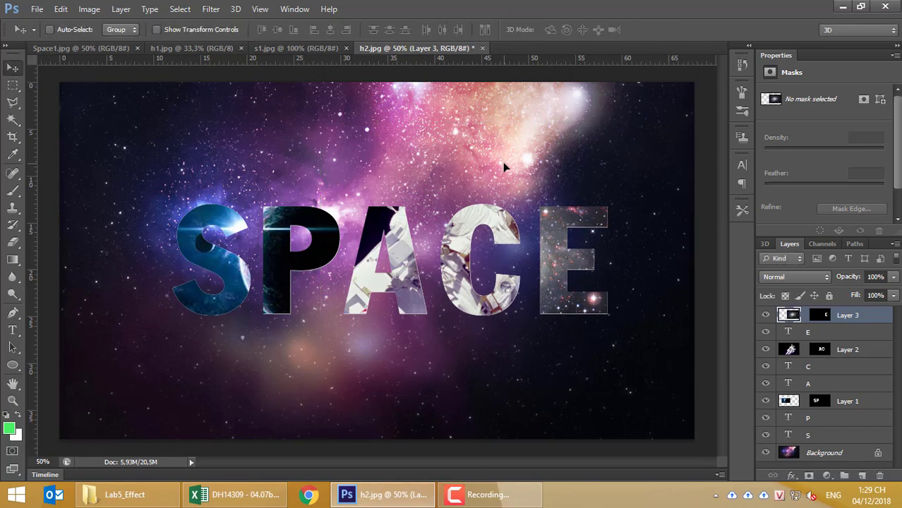
# Step: Hide the E, C, P, S and A text layers
pyautogui.click(766, 331)
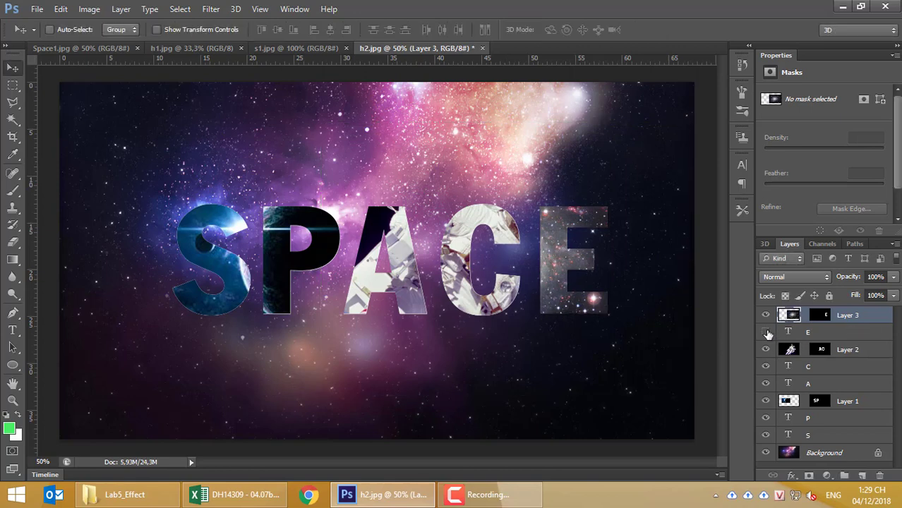
pyautogui.click(766, 366)
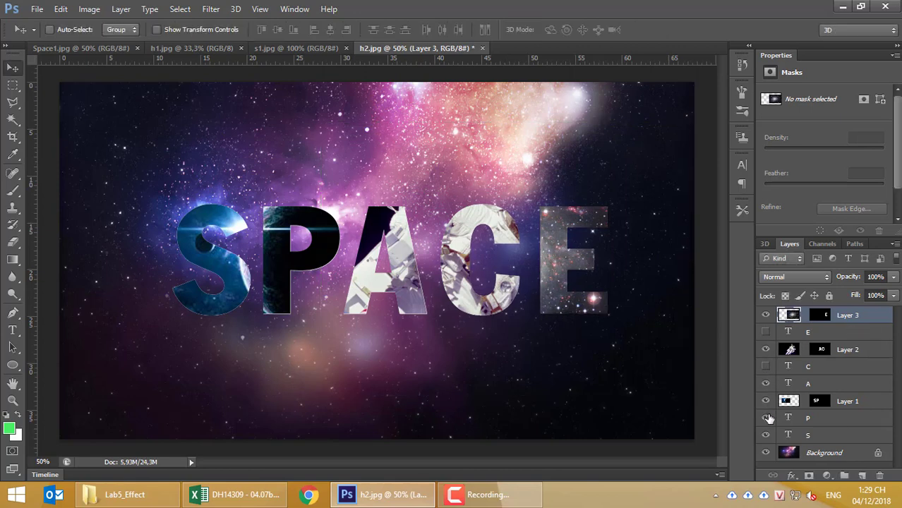
pyautogui.click(766, 418)
pyautogui.click(766, 435)
pyautogui.click(766, 383)
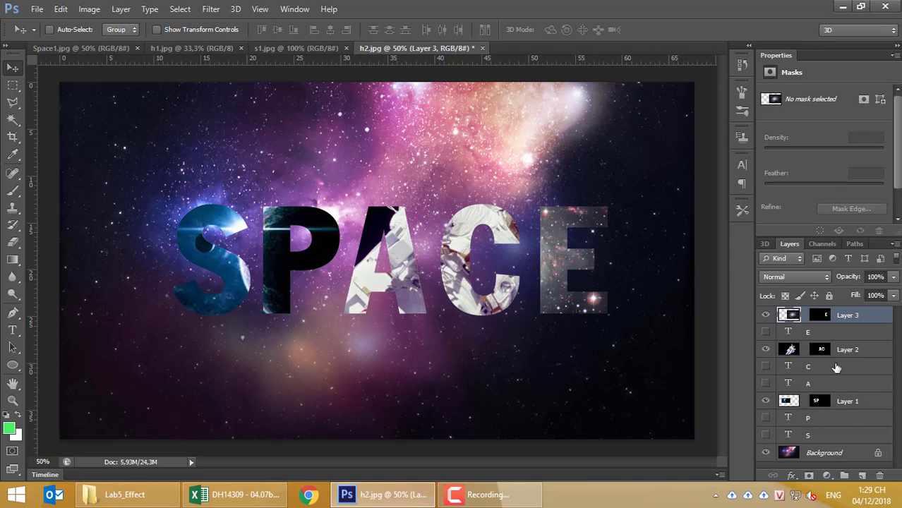
# Step: Stack Layer 2 under Layer 3 and Layer 1 under Layer 2, then view Space1.jpg
pyautogui.moveTo(832, 351); pyautogui.dragTo(833, 329)
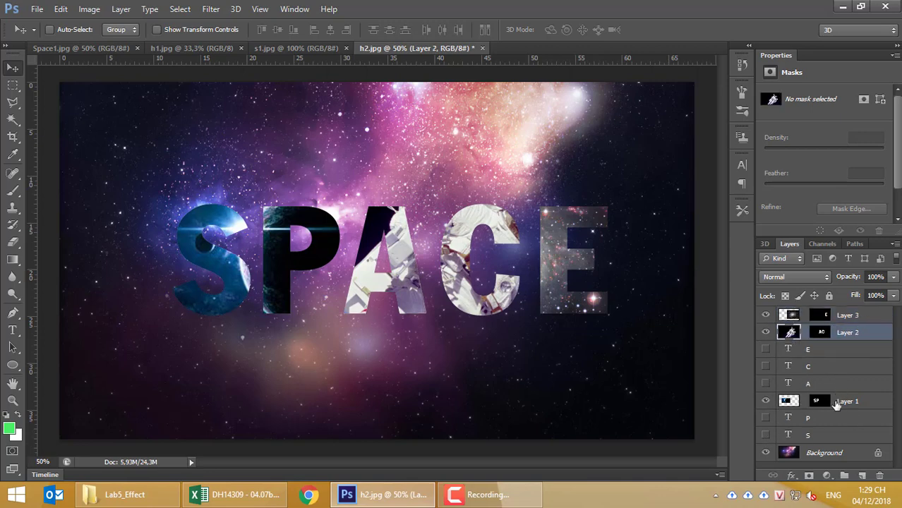
pyautogui.moveTo(834, 403); pyautogui.dragTo(836, 346)
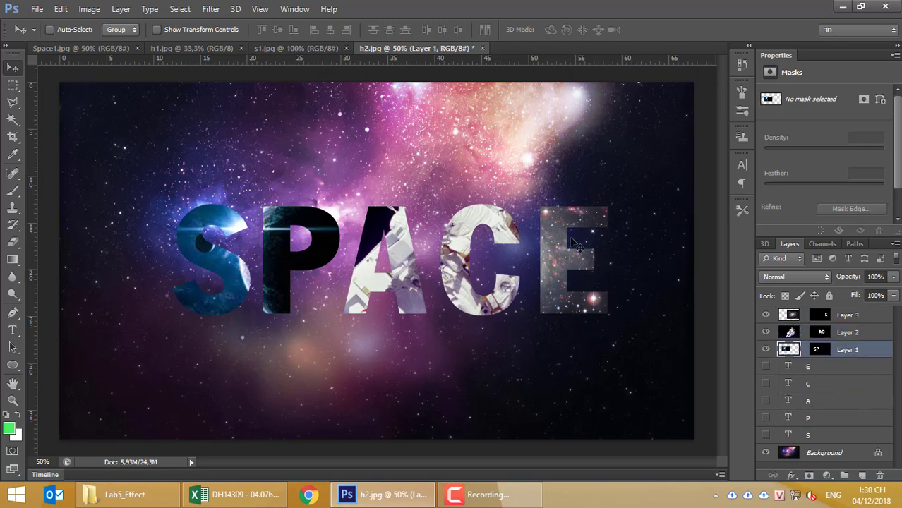
pyautogui.click(93, 46)
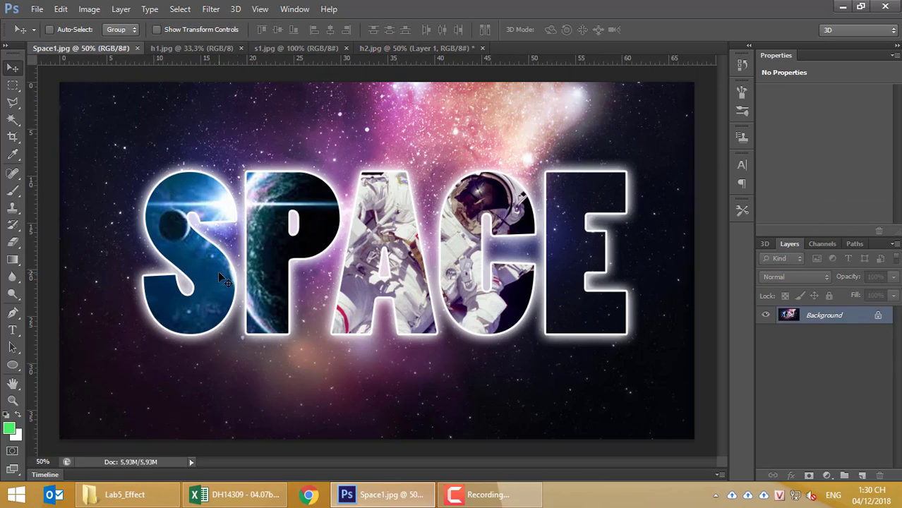
# Step: Zoom into the Space1.jpg reference image, then switch back to h2.jpg
pyautogui.scroll(3, 218, 270)
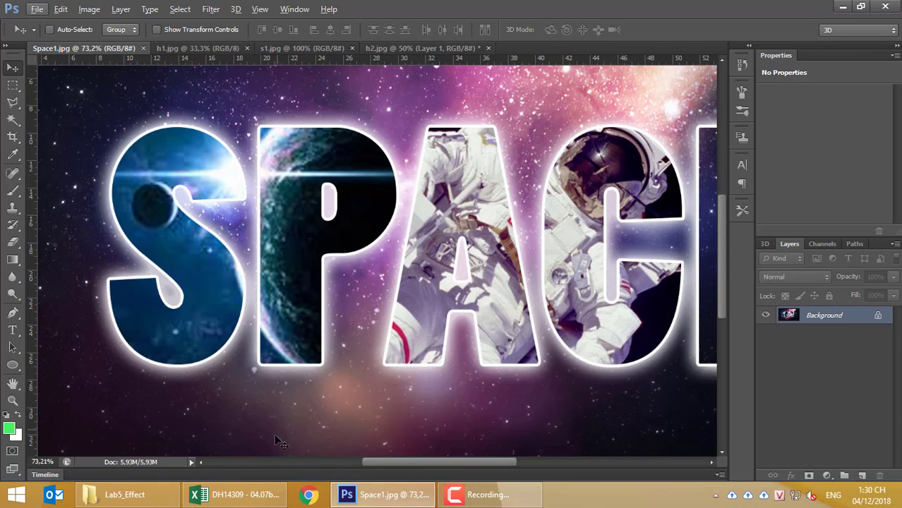
pyautogui.click(425, 501)
pyautogui.click(388, 495)
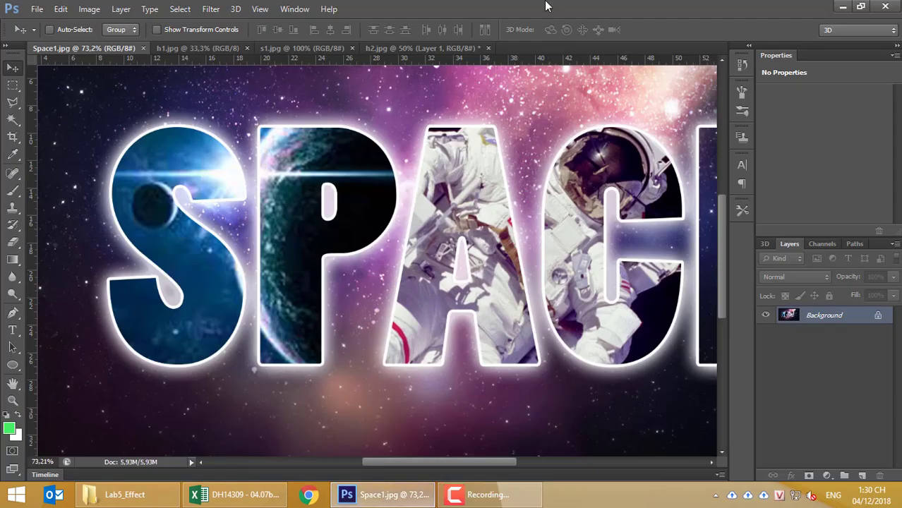
pyautogui.click(421, 48)
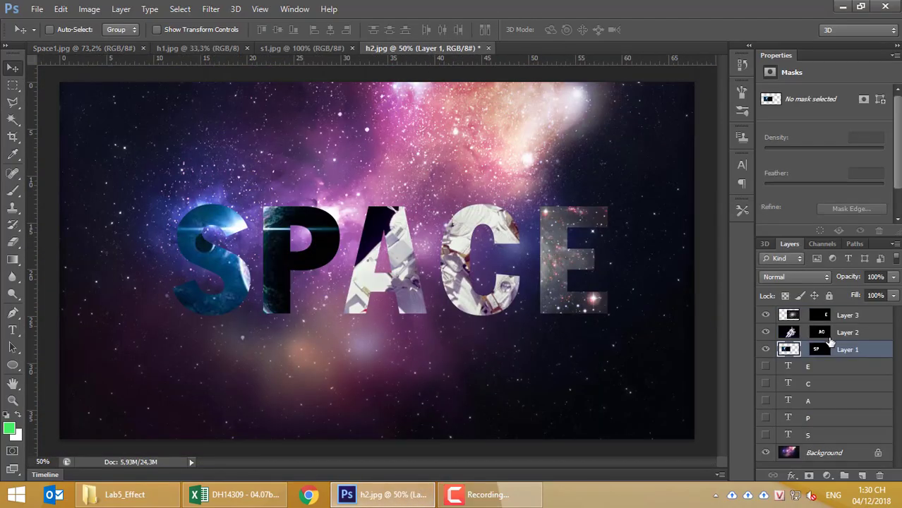
# Step: Add a 5 px white (ffffff) stroke to Layer 1 through its Blending Options
pyautogui.rightClick(855, 352)
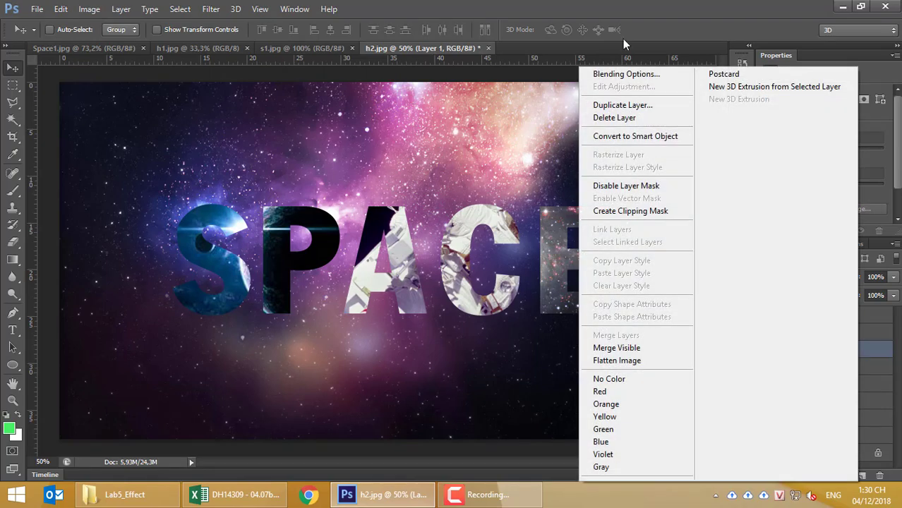
pyautogui.click(628, 76)
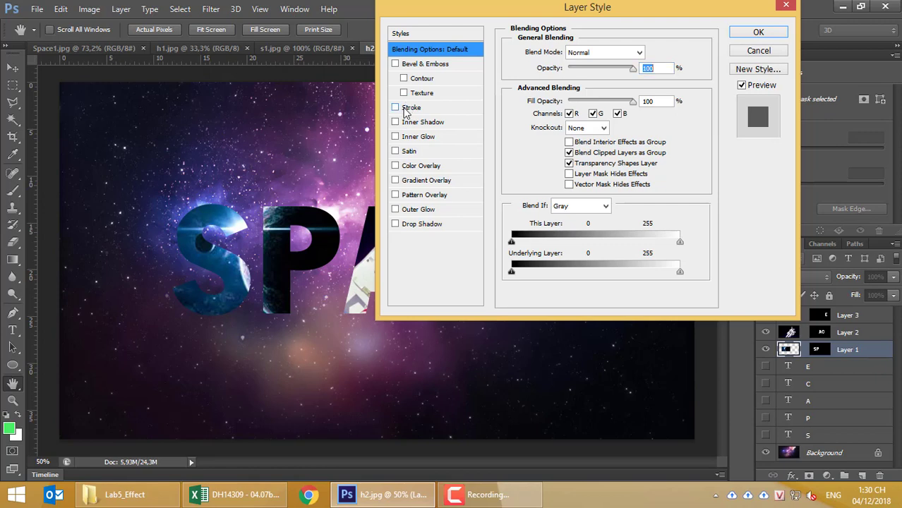
pyautogui.click(408, 110)
pyautogui.click(544, 142)
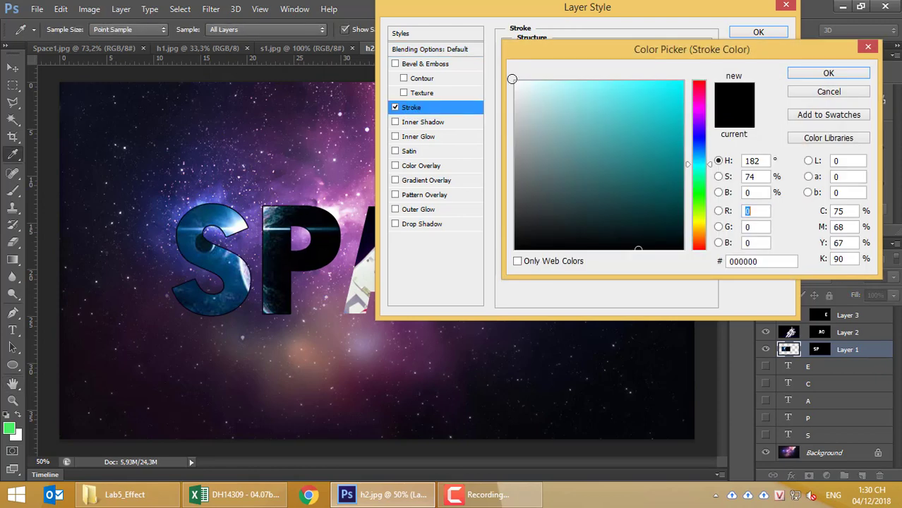
pyautogui.click(516, 82)
pyautogui.click(809, 76)
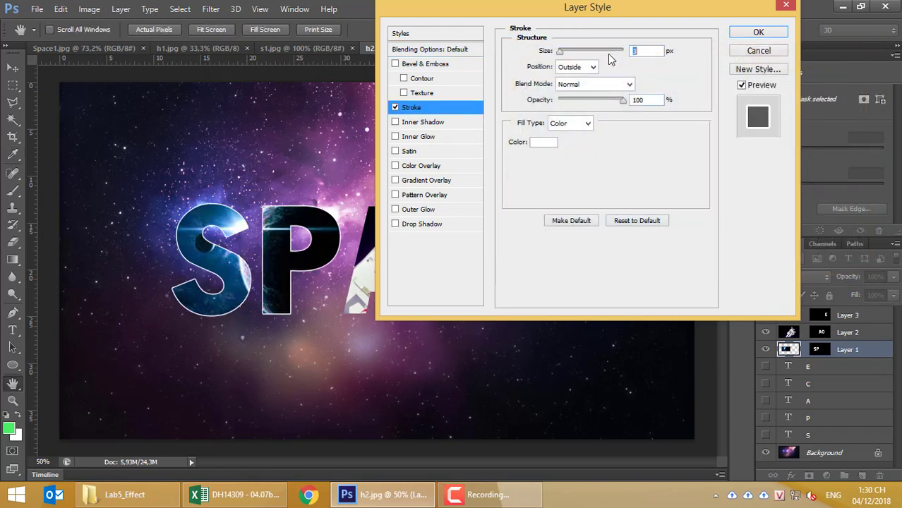
pyautogui.write('4')
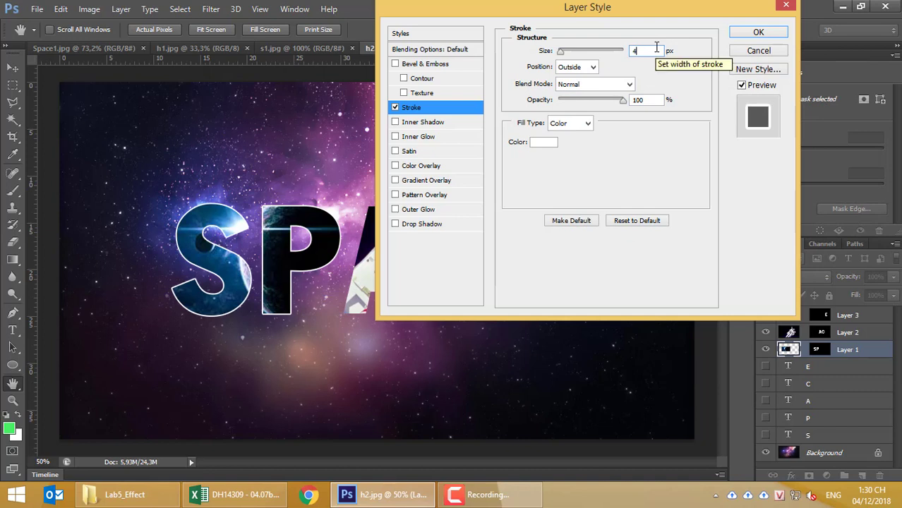
pyautogui.press('BackSpace')
pyautogui.write('5')
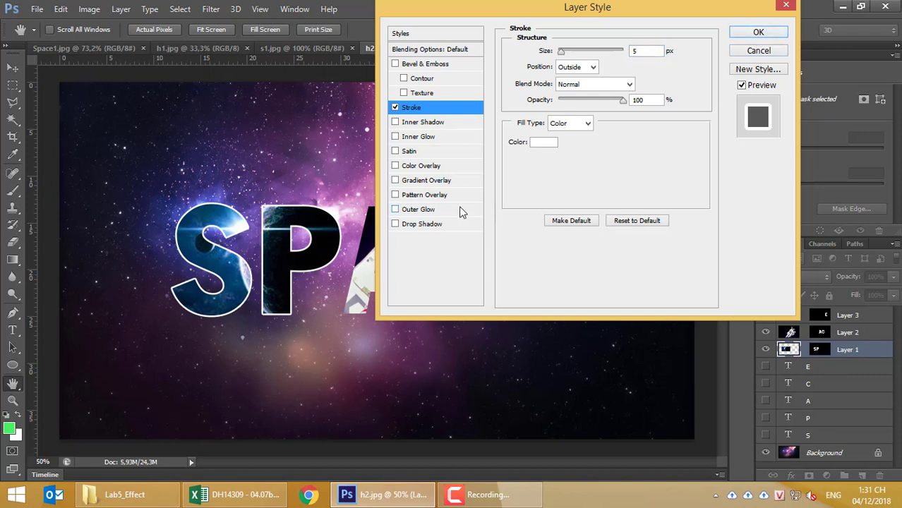
# Step: Add a white outer glow to Layer 1 at 53% opacity, 59 px size and 0 spread
pyautogui.click(416, 214)
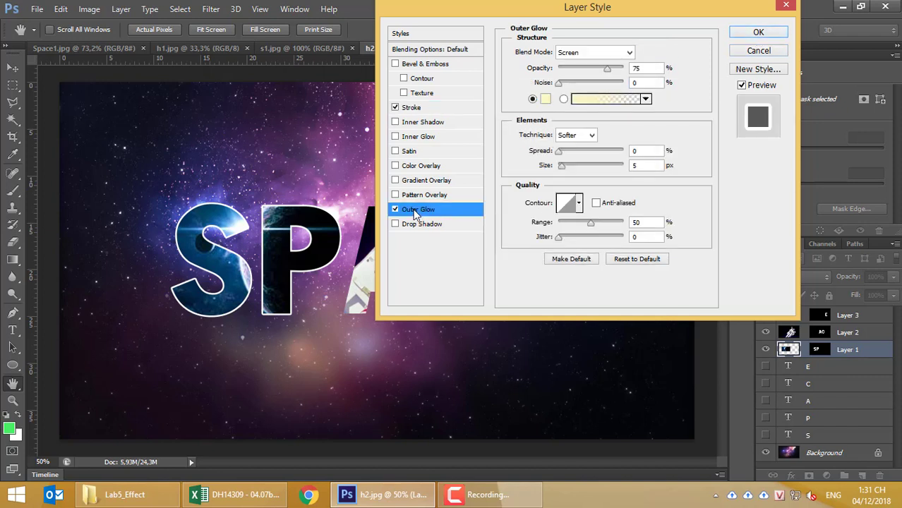
pyautogui.click(545, 99)
pyautogui.click(516, 83)
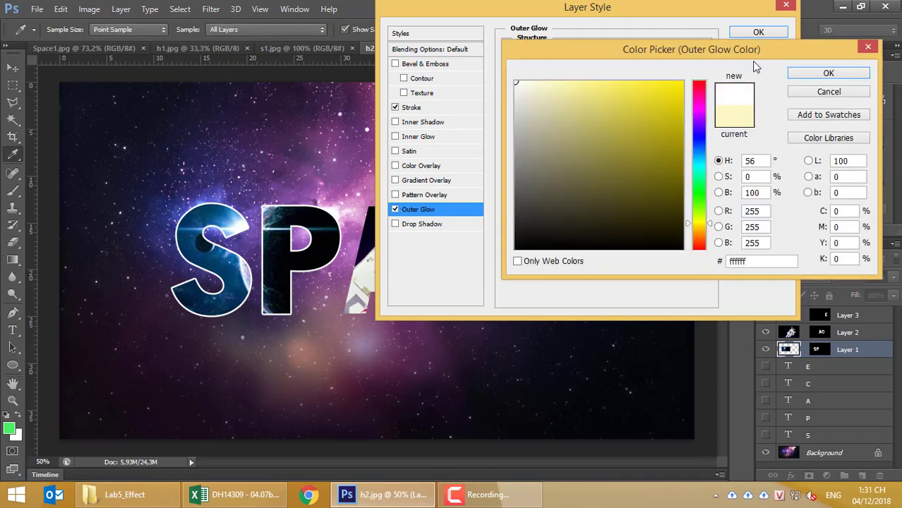
pyautogui.click(828, 73)
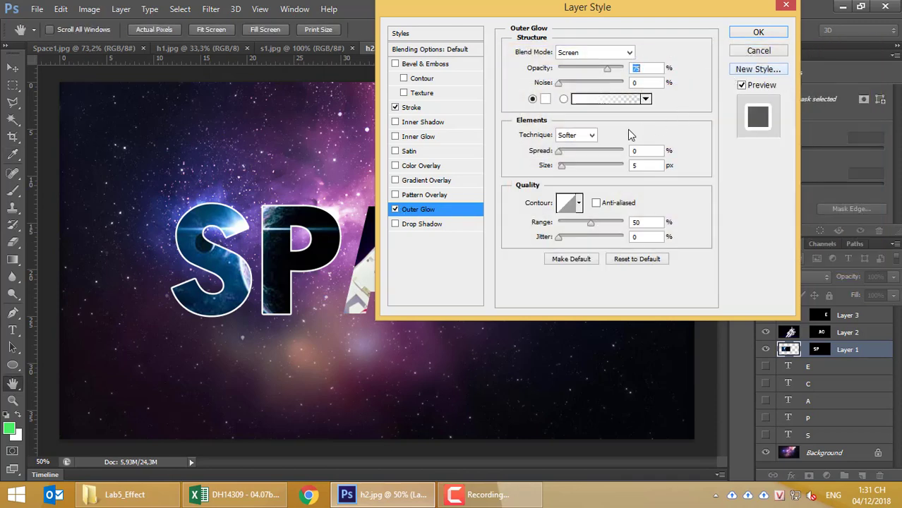
pyautogui.moveTo(562, 168); pyautogui.dragTo(572, 170)
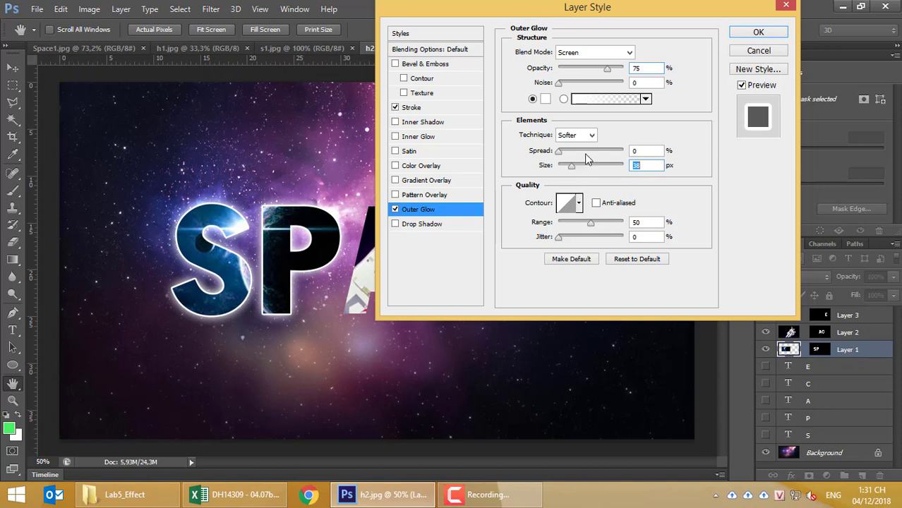
pyautogui.moveTo(607, 68); pyautogui.dragTo(592, 76)
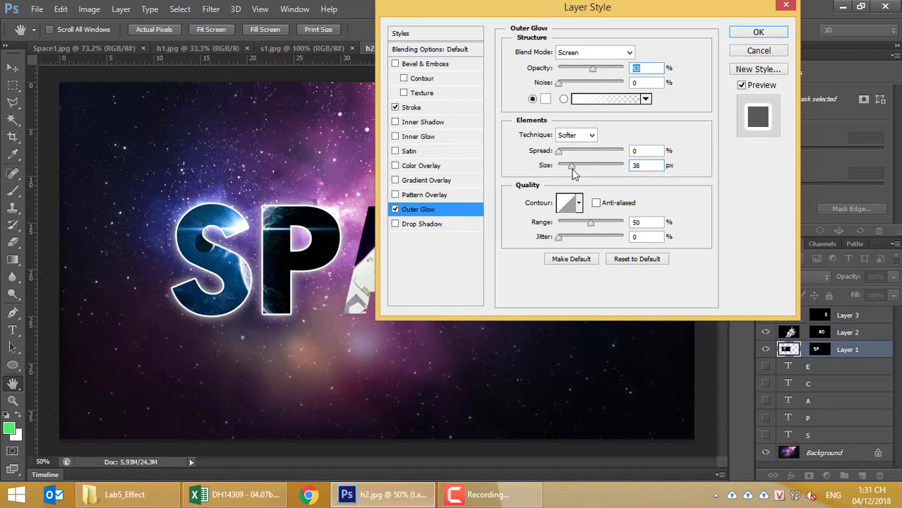
pyautogui.moveTo(573, 168); pyautogui.dragTo(570, 166)
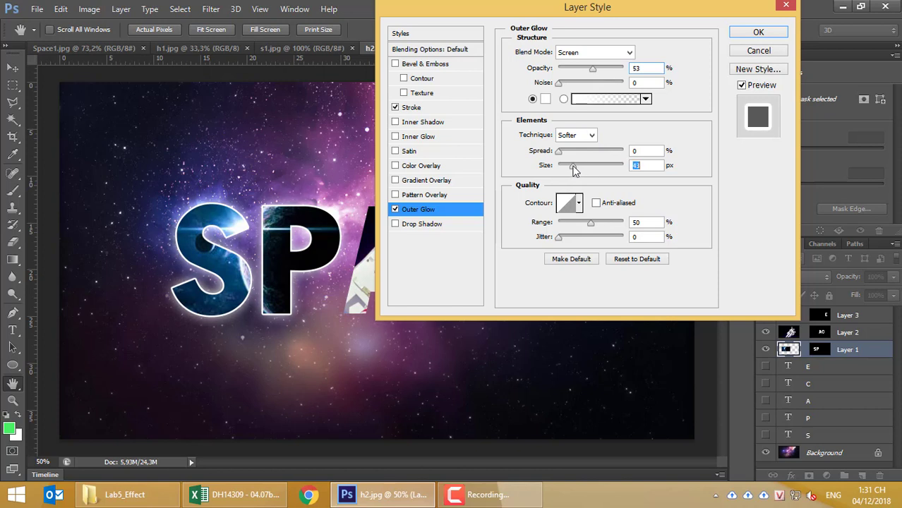
pyautogui.click(561, 153)
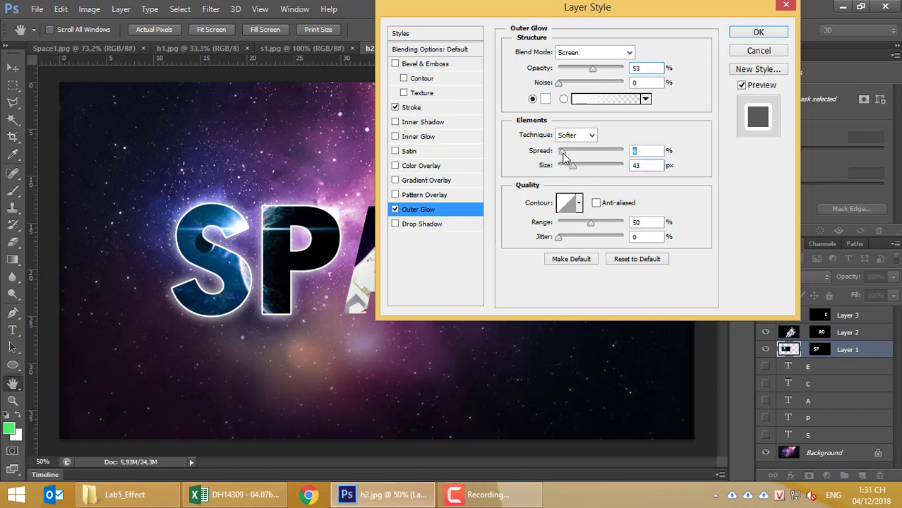
pyautogui.moveTo(561, 153); pyautogui.dragTo(579, 172)
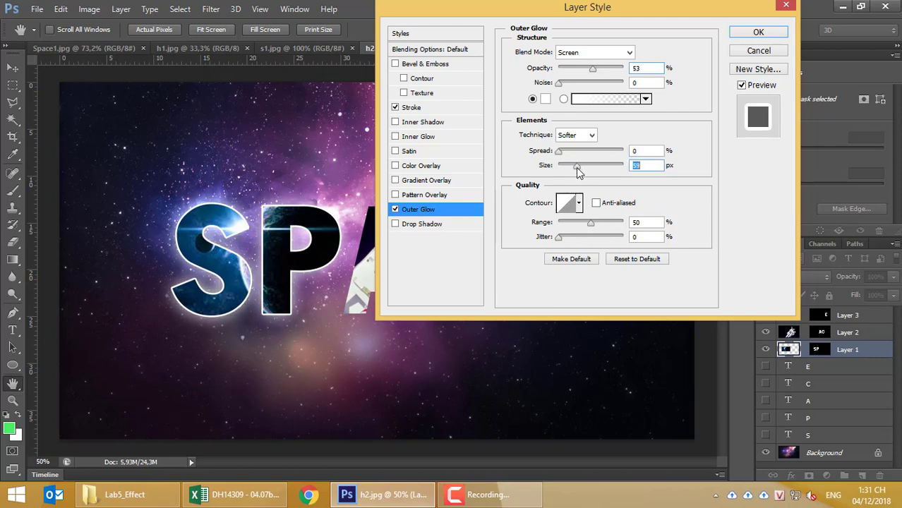
pyautogui.click(751, 33)
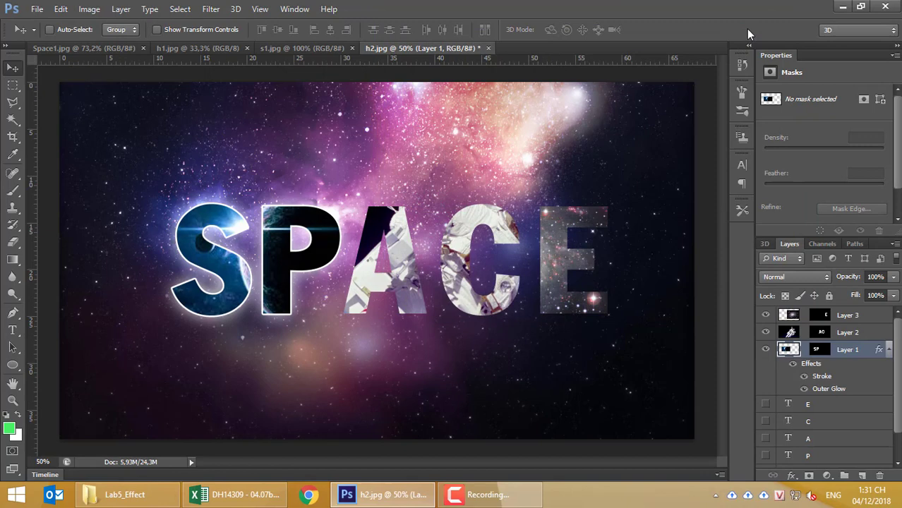
# Step: After checking Space1.jpg, widen Layer 1's outer glow to 84 px in Blending Options
pyautogui.click(97, 50)
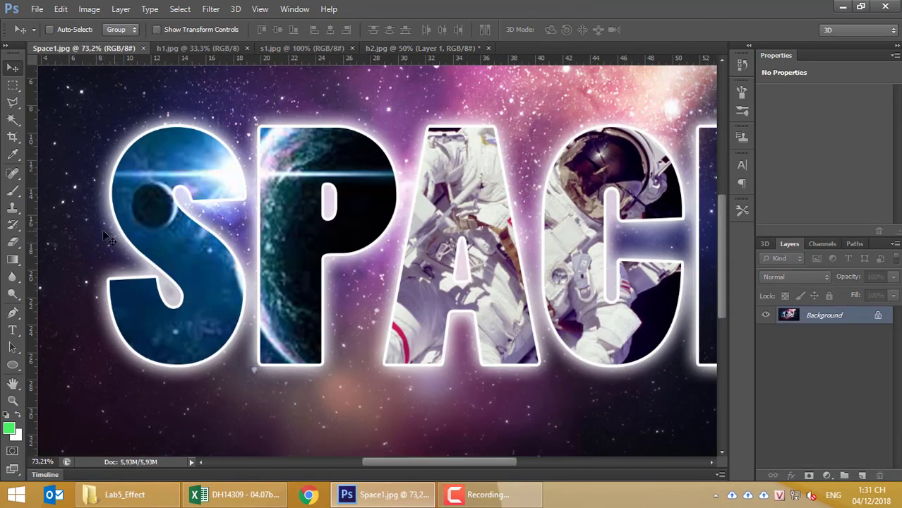
pyautogui.click(420, 47)
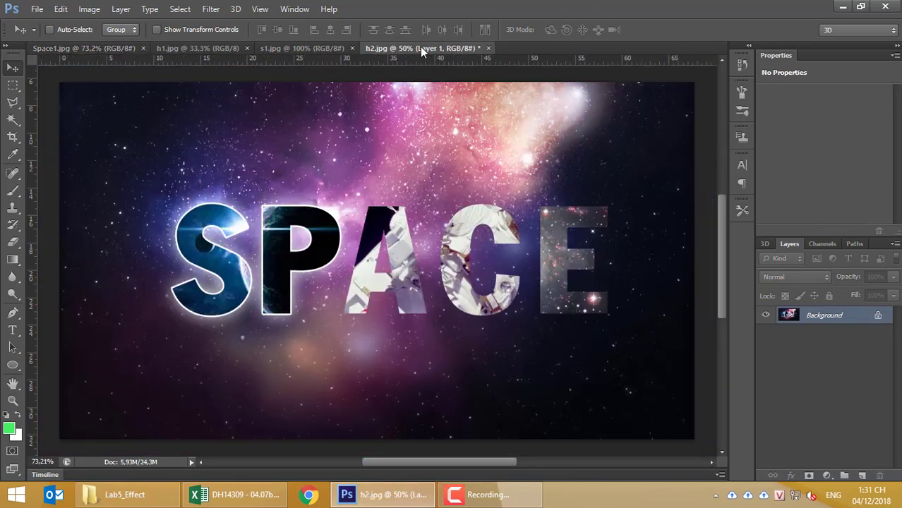
pyautogui.rightClick(862, 351)
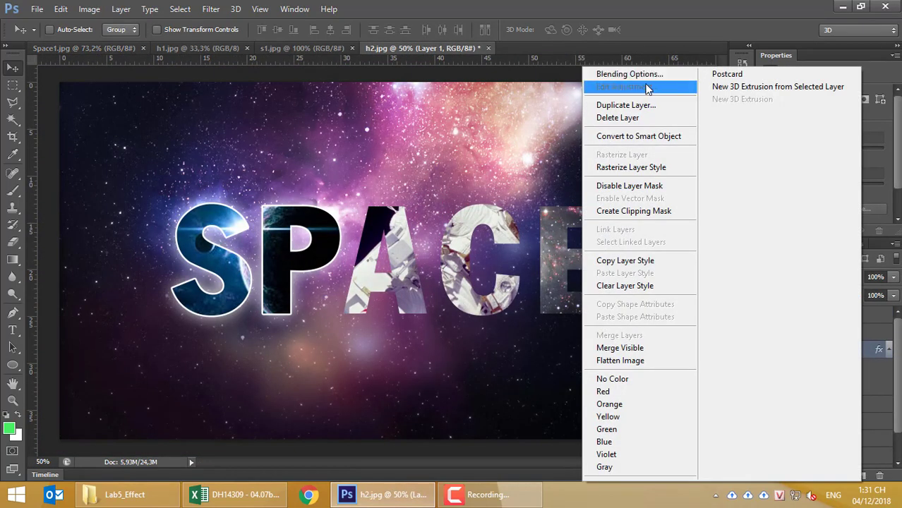
pyautogui.click(631, 74)
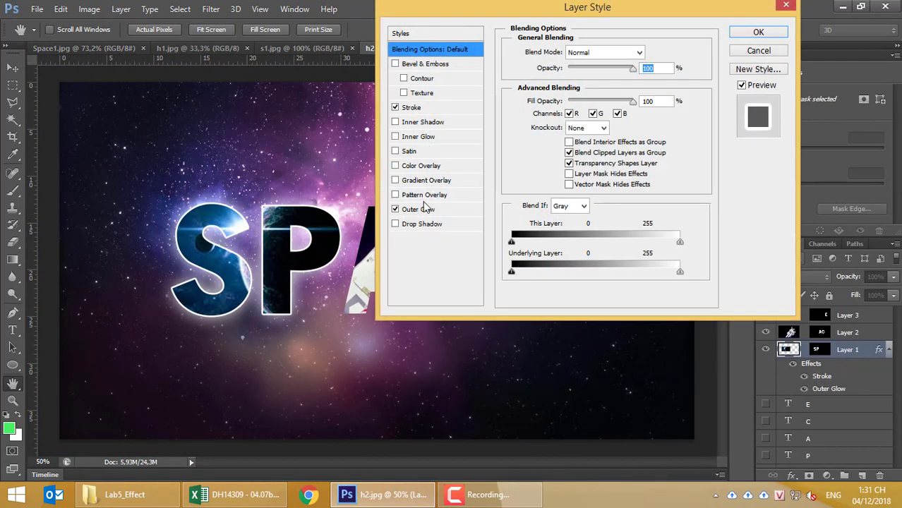
pyautogui.click(419, 209)
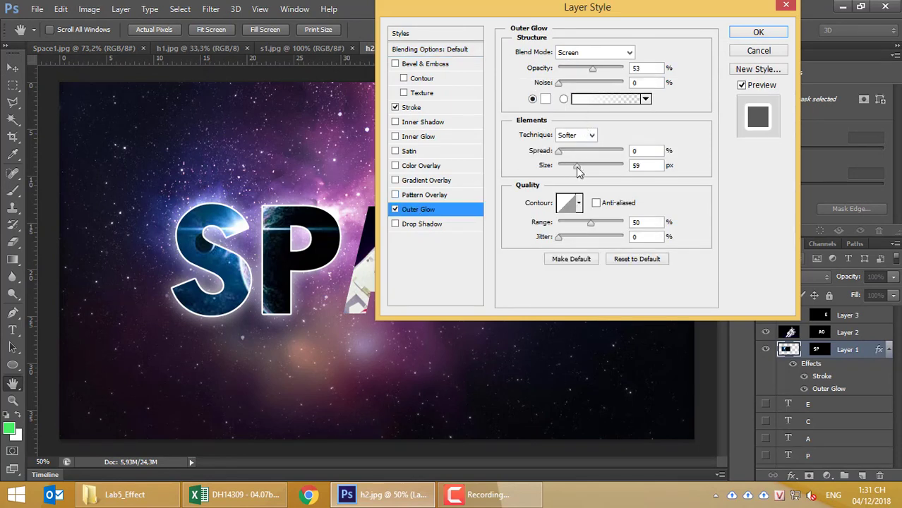
pyautogui.moveTo(577, 167); pyautogui.dragTo(587, 169)
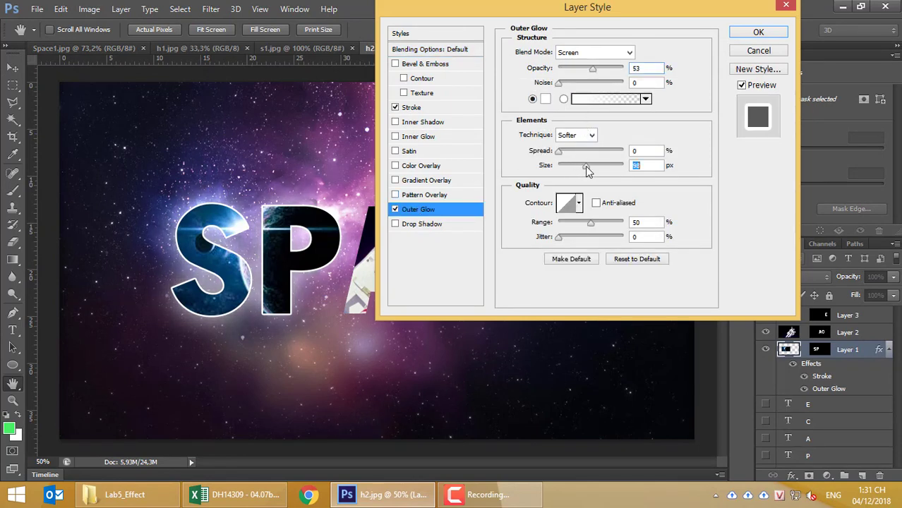
pyautogui.click(754, 34)
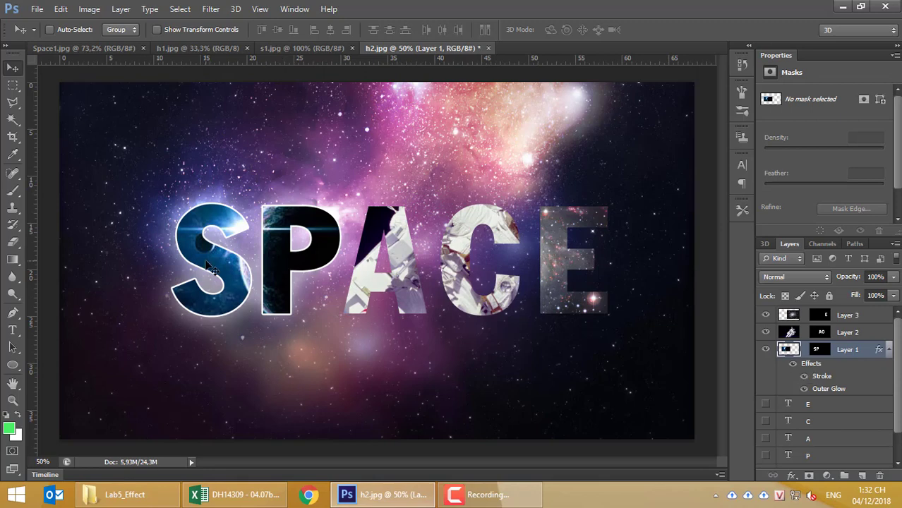
# Step: Copy Layer 1's layer style and paste it onto Layer 2
pyautogui.rightClick(869, 353)
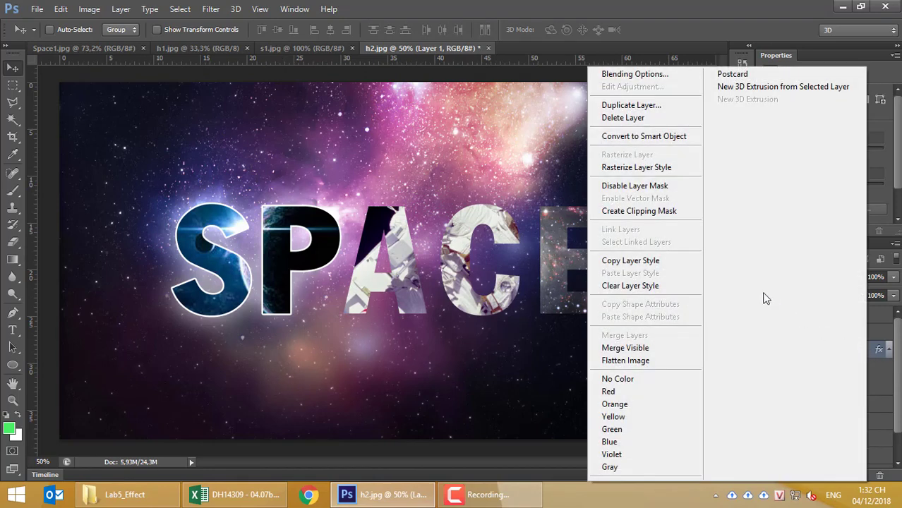
pyautogui.click(662, 261)
pyautogui.click(842, 338)
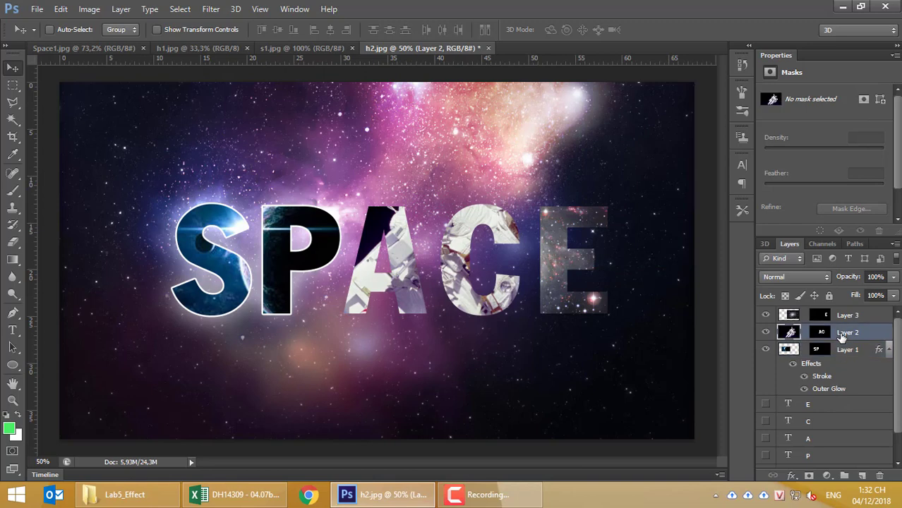
pyautogui.rightClick(842, 337)
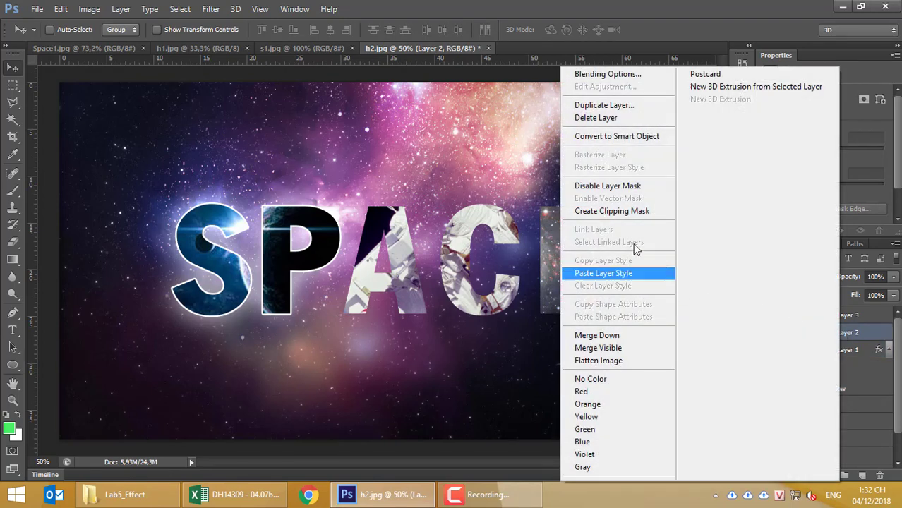
pyautogui.click(614, 276)
# Step: Paste the copied stroke and glow style onto Layer 3
pyautogui.click(846, 311)
pyautogui.rightClick(846, 310)
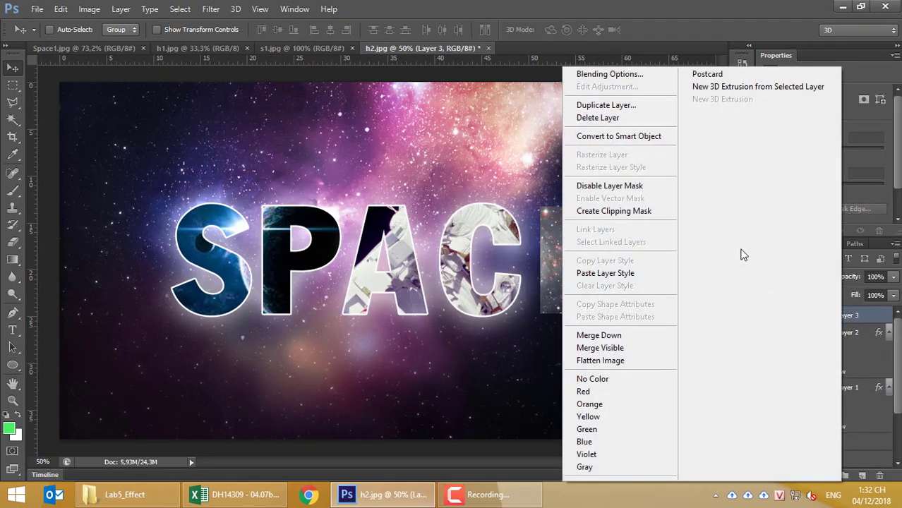
pyautogui.click(606, 273)
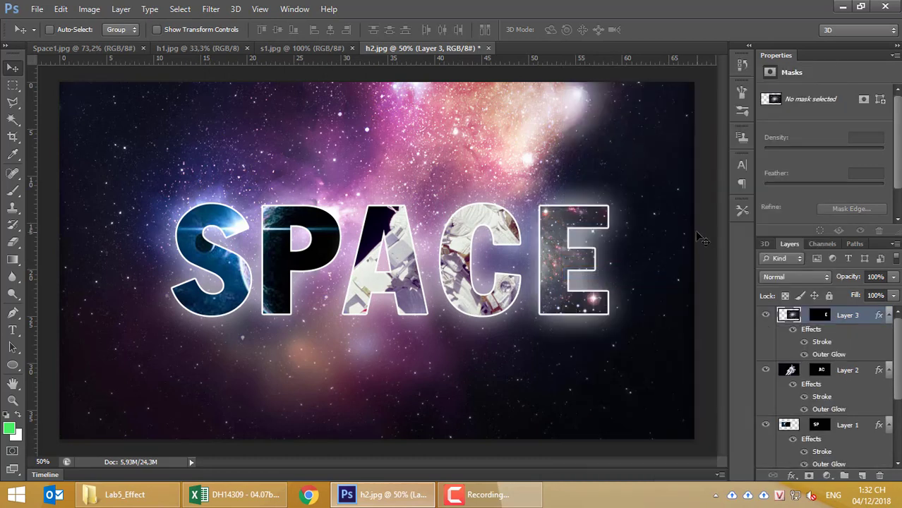
pyautogui.rightClick(873, 317)
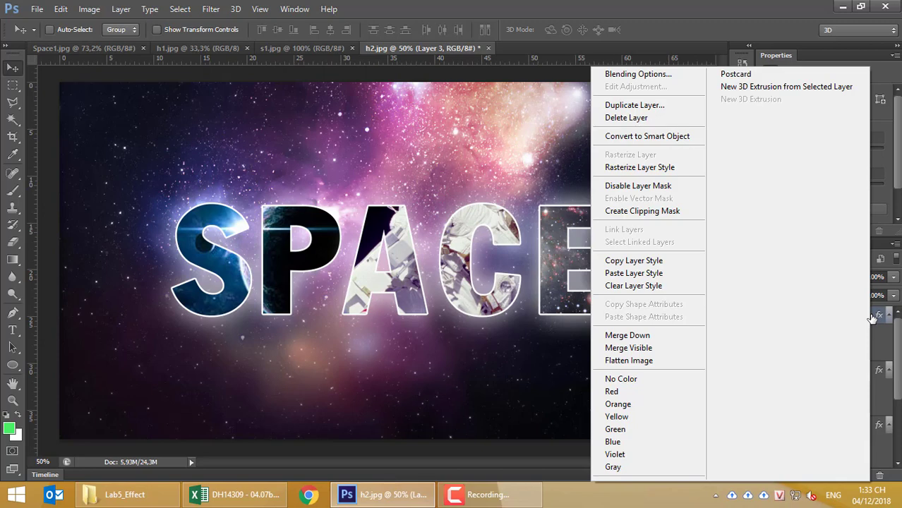
pyautogui.click(735, 6)
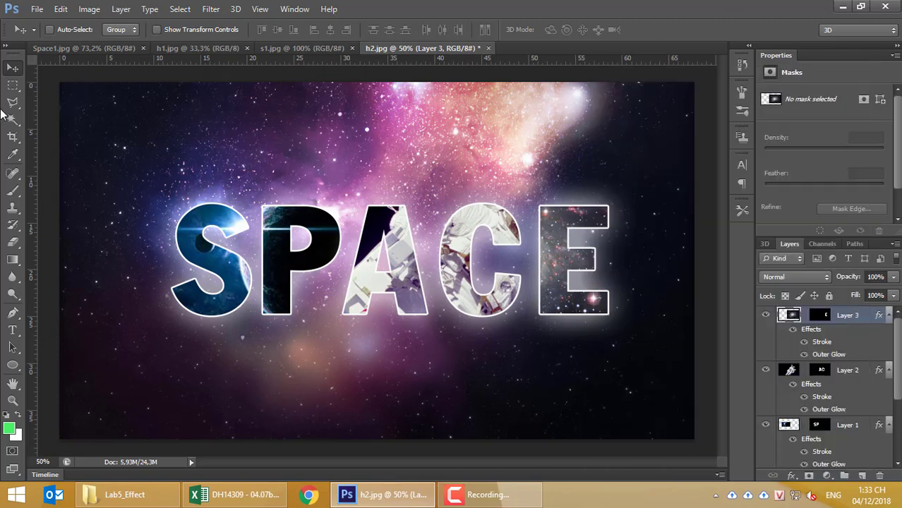
pyautogui.click(49, 48)
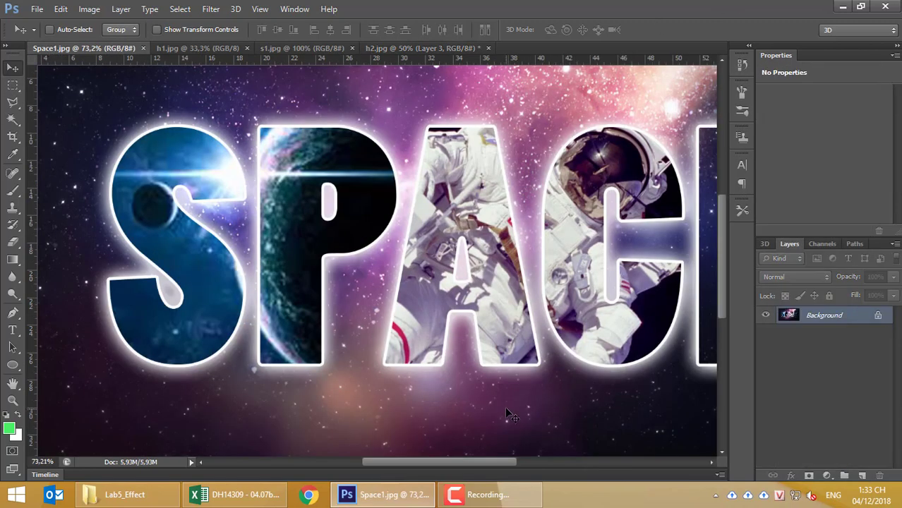
pyautogui.hotkey('ctrl', '0')
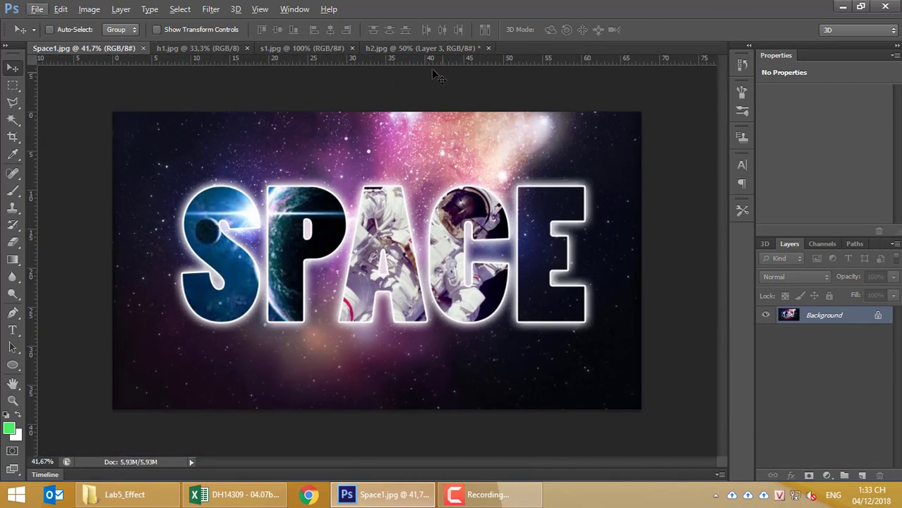
pyautogui.click(393, 49)
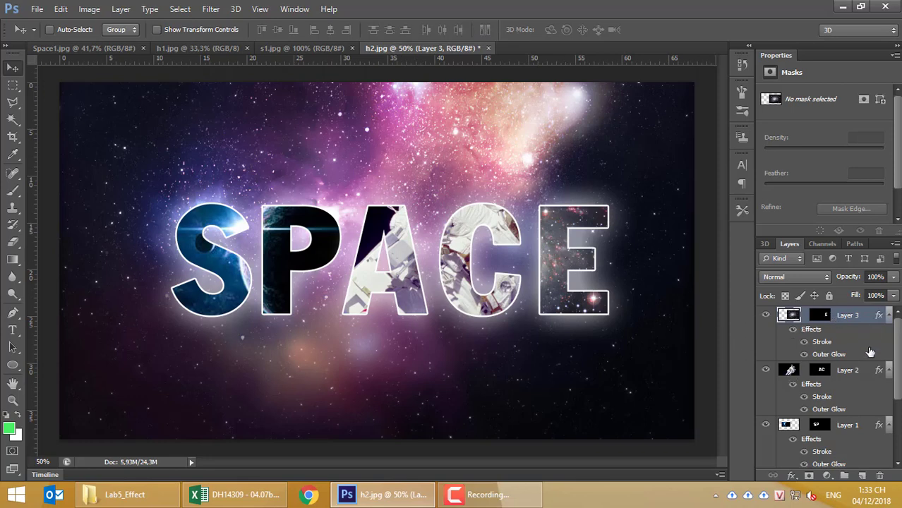
# Step: Select the three letter layers and try a free transform, undoing the first enlargement
pyautogui.keyDown('ctrl'); pyautogui.click(836, 372); pyautogui.keyUp('ctrl')
pyautogui.keyDown('ctrl'); pyautogui.click(831, 426); pyautogui.keyUp('ctrl')
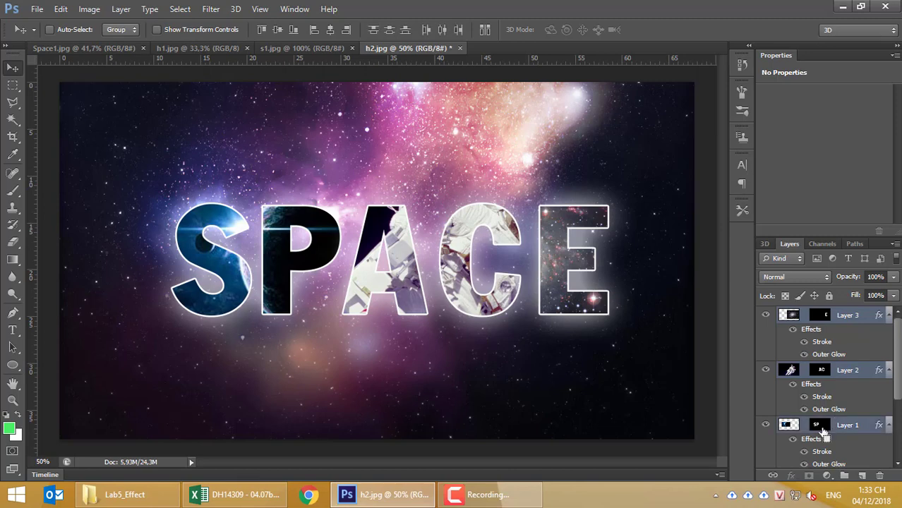
pyautogui.hotkey('ctrl', 't')
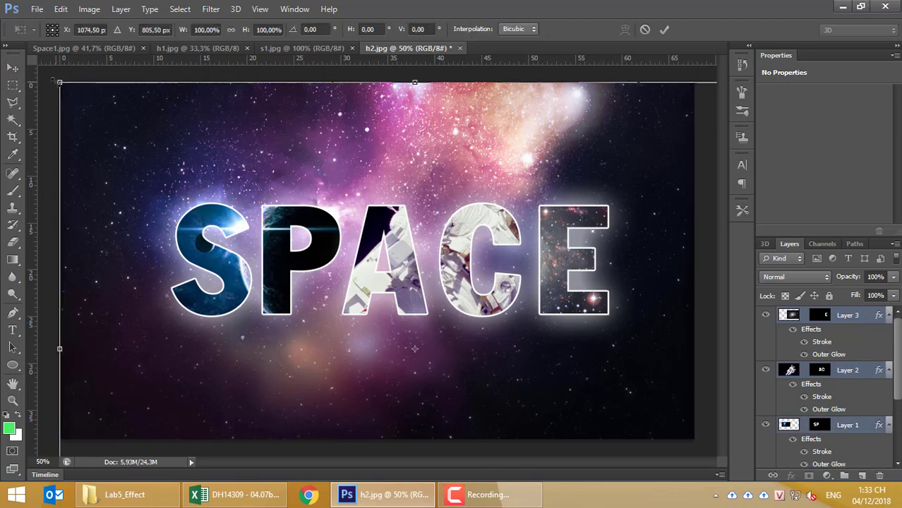
pyautogui.moveTo(60, 82); pyautogui.dragTo(49, 75)
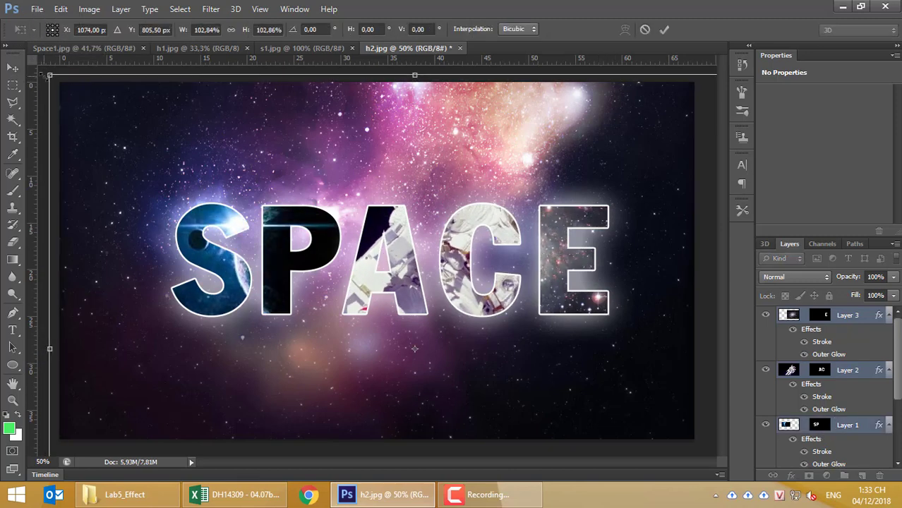
pyautogui.hotkey('ctrl', 'z')
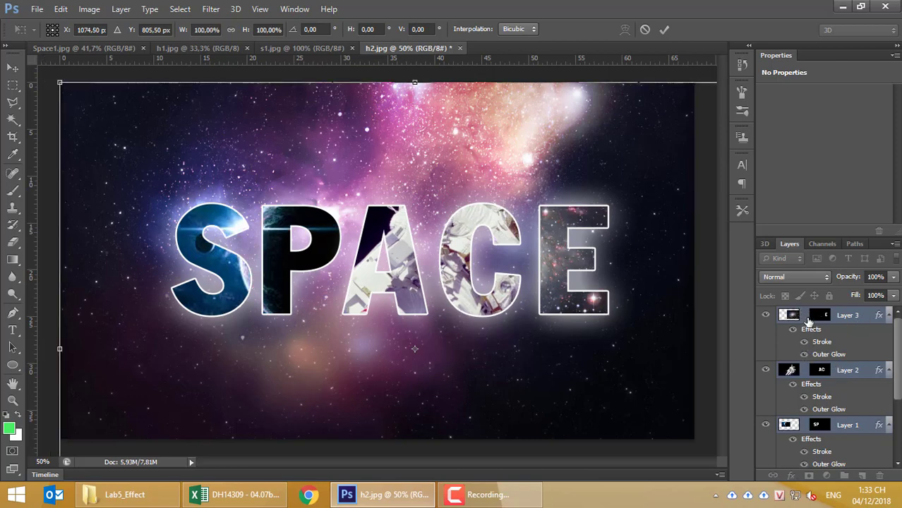
pyautogui.press('Return')
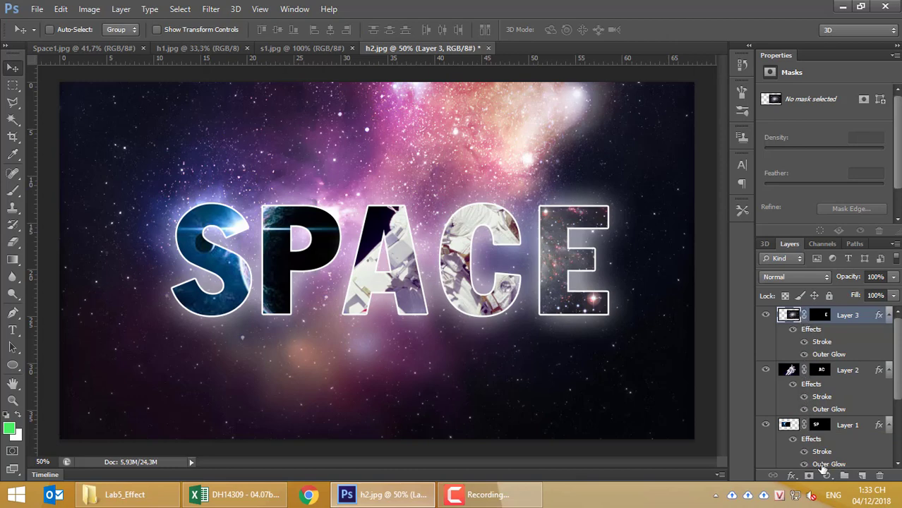
# Step: Collapse the effects lists of Layers 1–3 and select all three layers
pyautogui.click(889, 316)
pyautogui.click(889, 332)
pyautogui.click(889, 349)
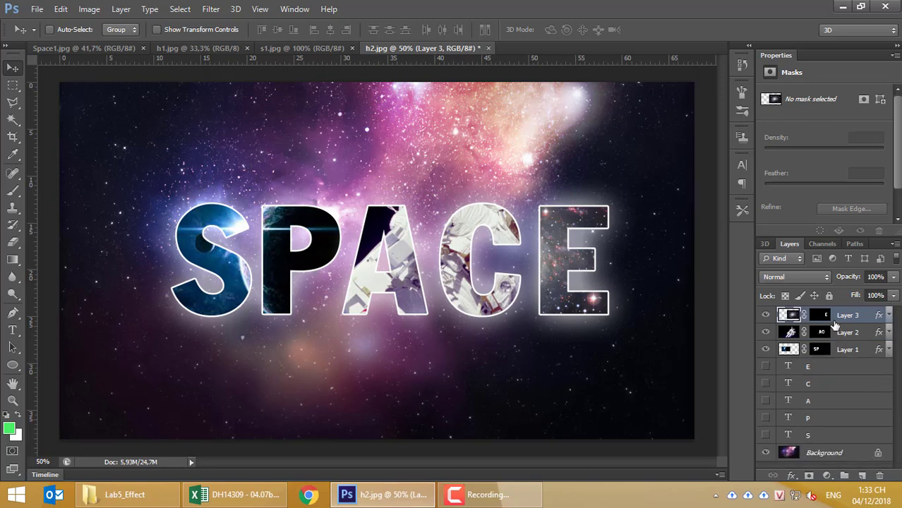
pyautogui.keyDown('shift'); pyautogui.click(833, 357); pyautogui.keyUp('shift')
# Step: Scale the three letter layers to about 119% and move SPACE upward
pyautogui.hotkey('ctrl', 't')
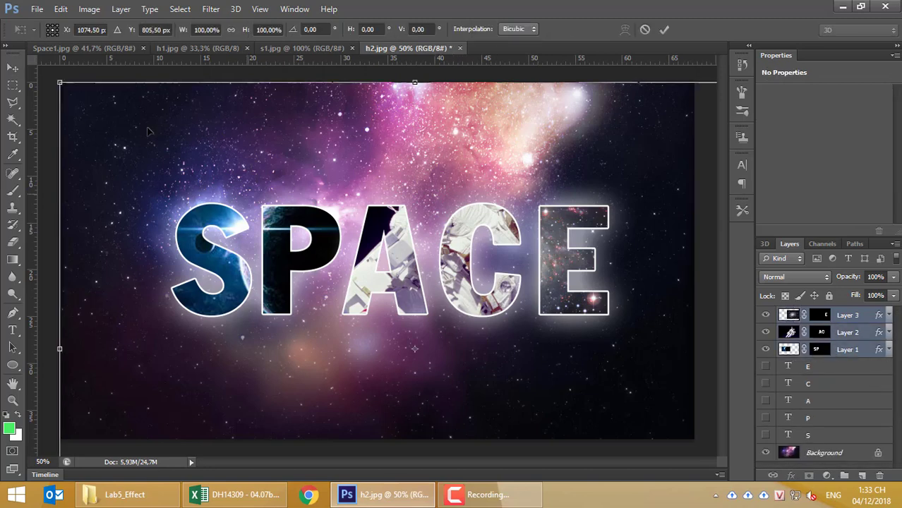
pyautogui.moveTo(59, 82)
pyautogui.mouseDown()
pyautogui.moveTo(23, 61)
pyautogui.moveTo(16, 27)
pyautogui.mouseUp()
pyautogui.moveTo(355, 230); pyautogui.dragTo(416, 314)
pyautogui.scroll(-2, 168, 274)
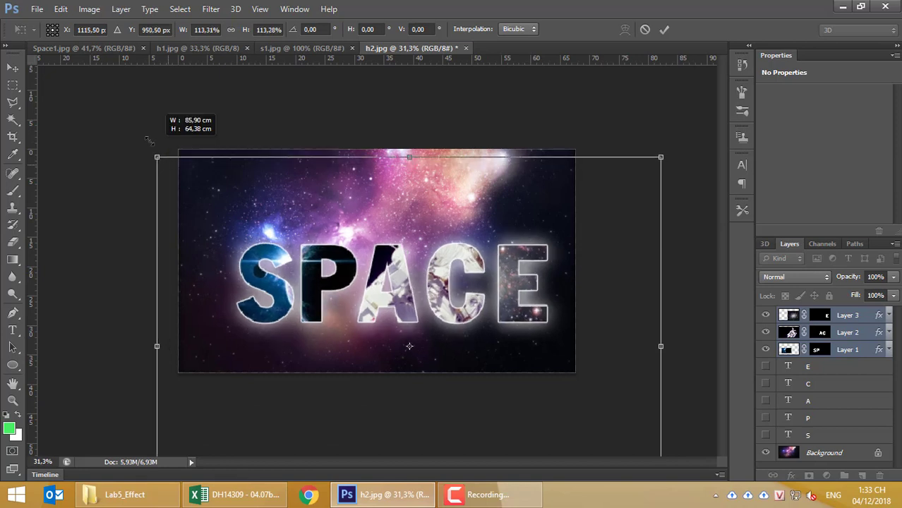
pyautogui.moveTo(168, 165); pyautogui.dragTo(132, 135)
pyautogui.moveTo(377, 263); pyautogui.dragTo(378, 242)
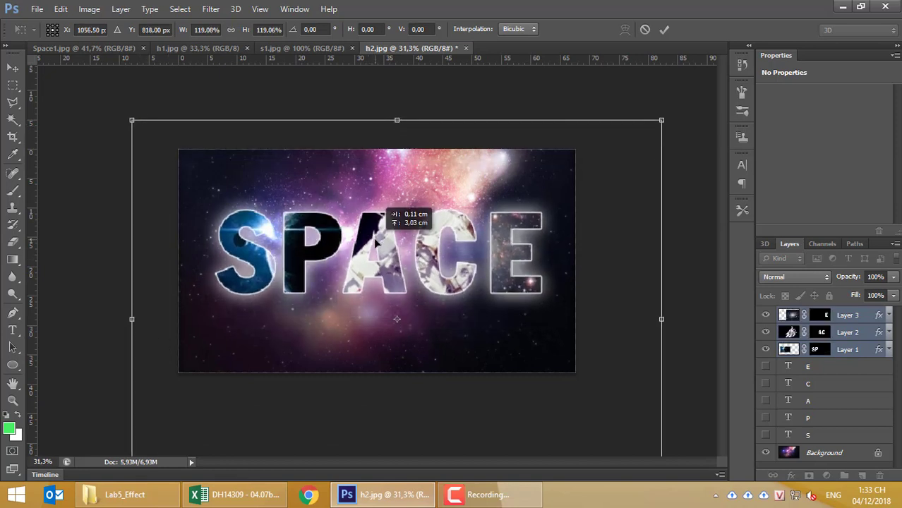
pyautogui.press('Return')
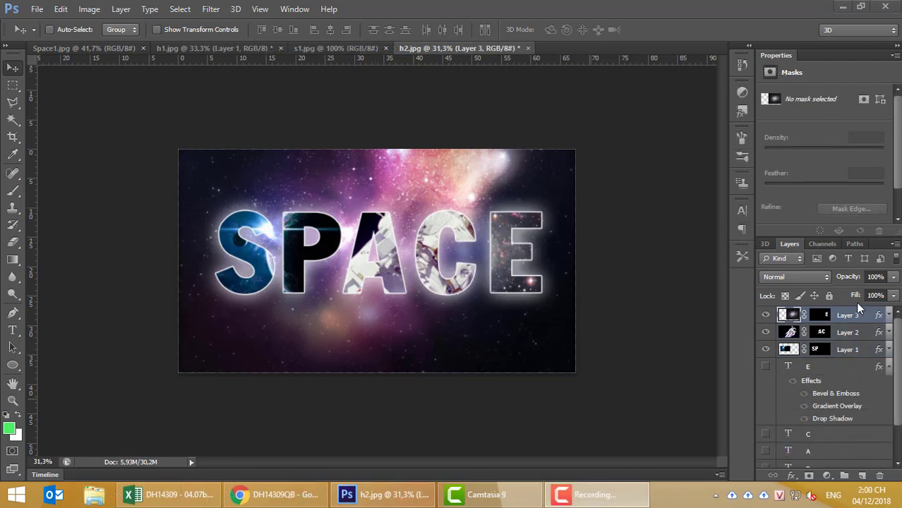
# Step: Enable Bevel & Emboss on Layer 3 with Emboss style and Smooth technique
pyautogui.rightClick(852, 323)
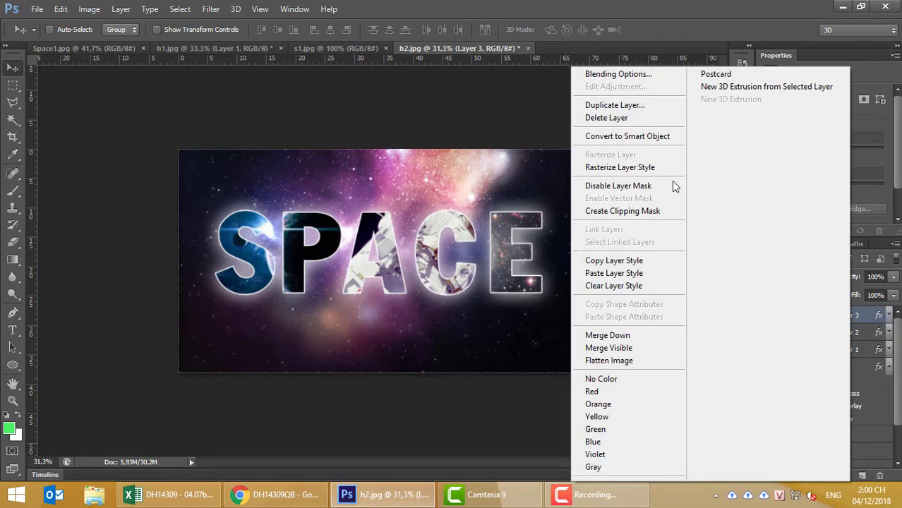
pyautogui.click(622, 72)
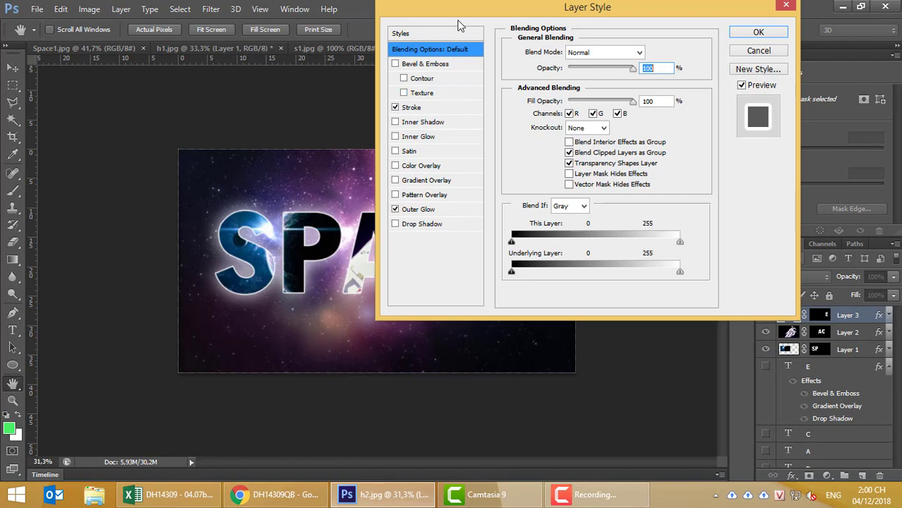
pyautogui.moveTo(566, 23); pyautogui.dragTo(603, 65)
pyautogui.click(463, 118)
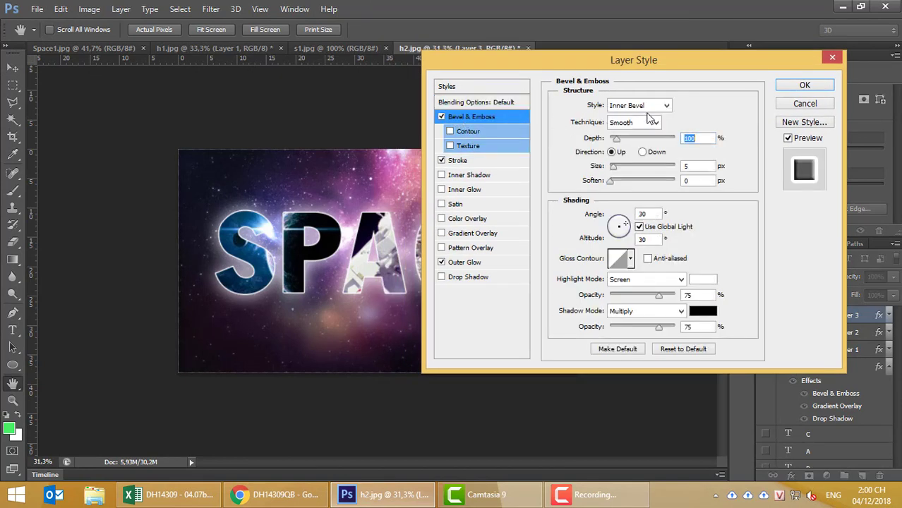
pyautogui.click(650, 122)
pyautogui.click(633, 105)
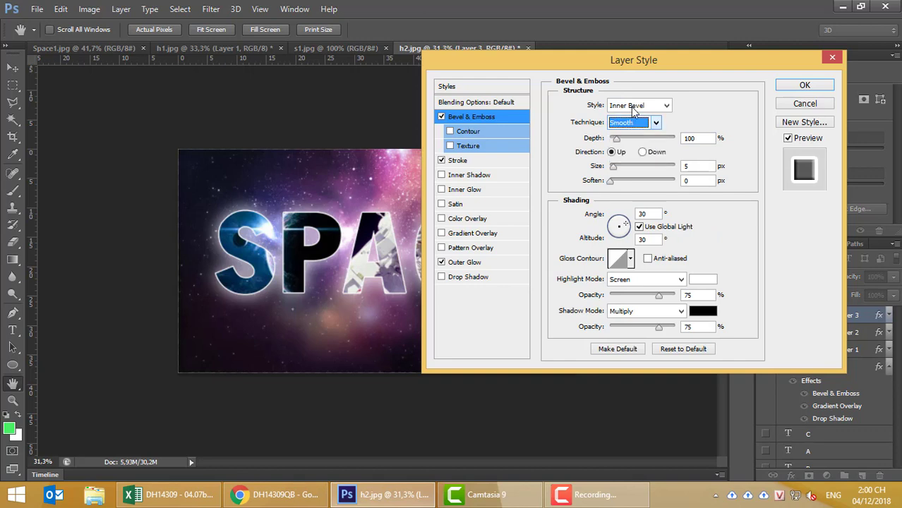
pyautogui.click(633, 106)
pyautogui.click(624, 141)
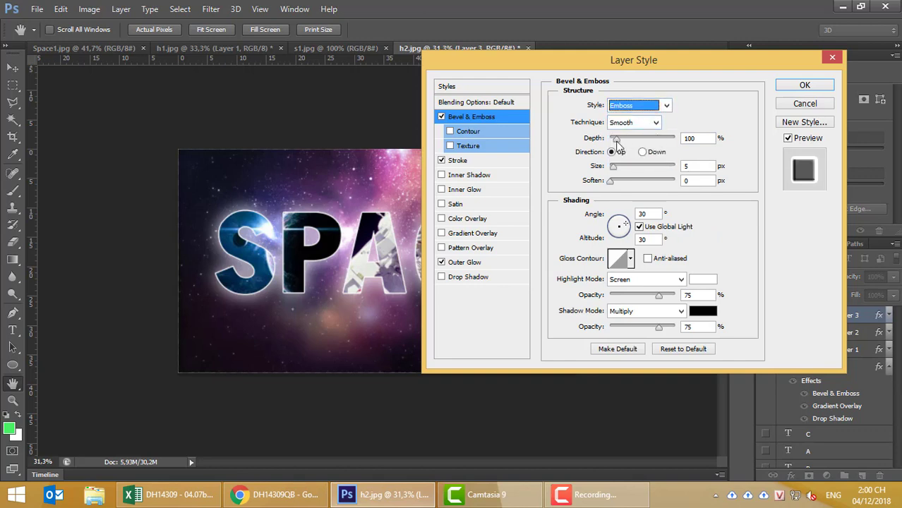
# Step: Set emboss depth to 154% and size to 5 px, keeping Smooth after trying Chisel techniques
pyautogui.moveTo(617, 141); pyautogui.dragTo(625, 139)
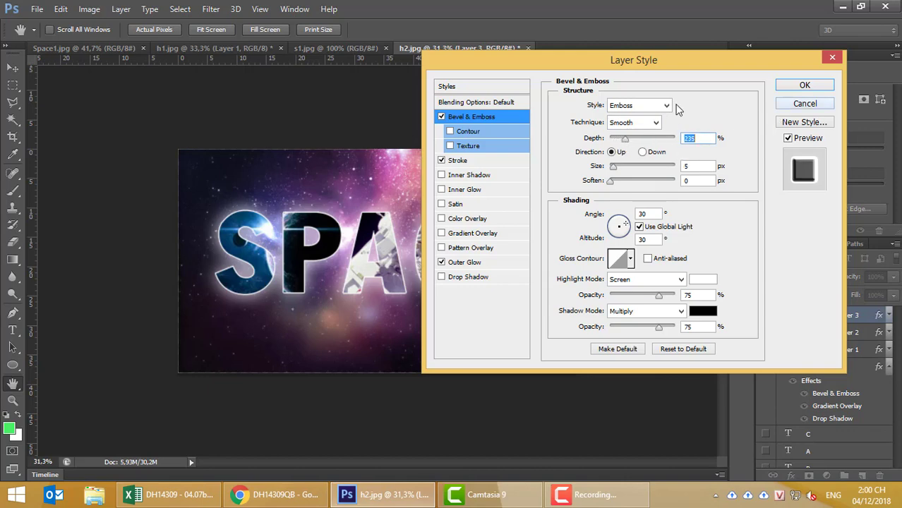
pyautogui.moveTo(661, 69); pyautogui.dragTo(282, 122)
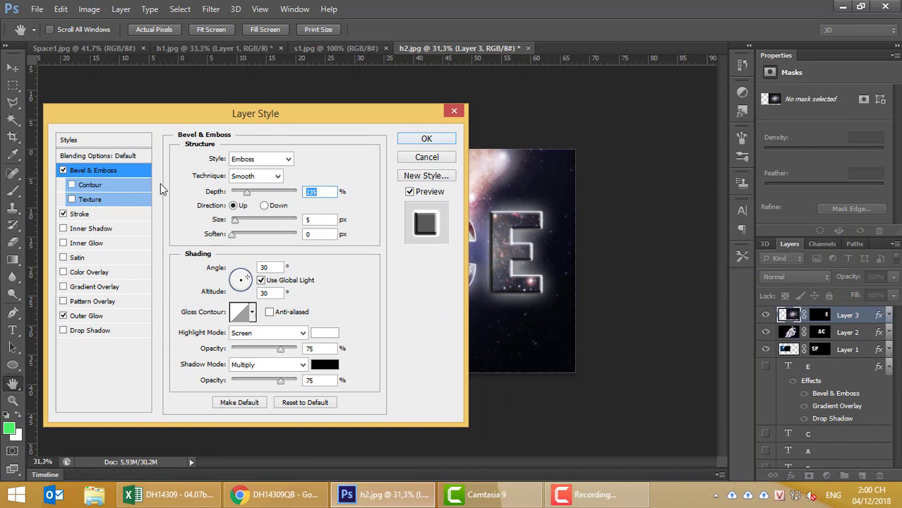
pyautogui.moveTo(247, 192); pyautogui.dragTo(240, 225)
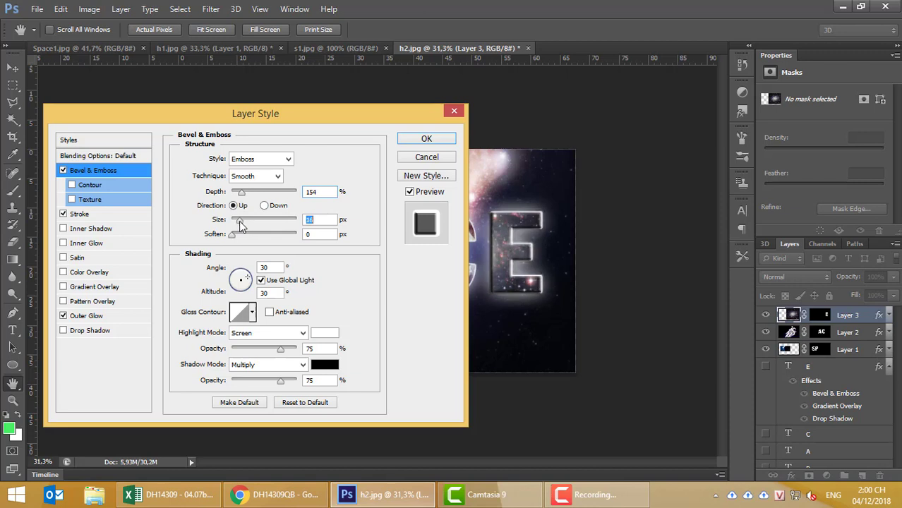
pyautogui.click(251, 178)
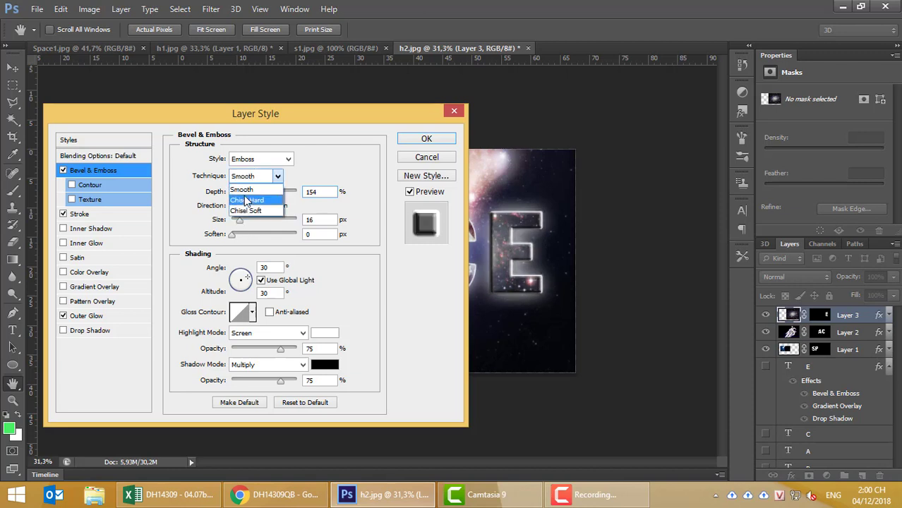
pyautogui.click(247, 202)
pyautogui.click(253, 177)
pyautogui.click(246, 212)
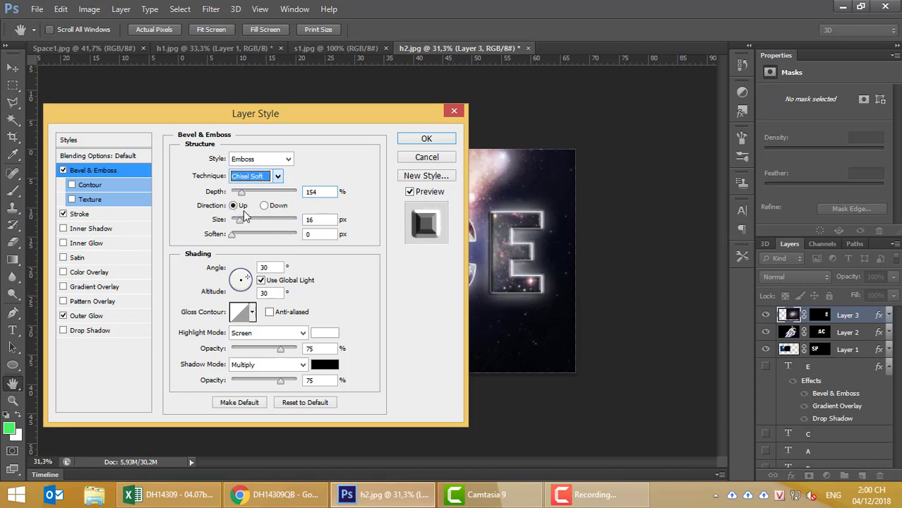
pyautogui.click(253, 177)
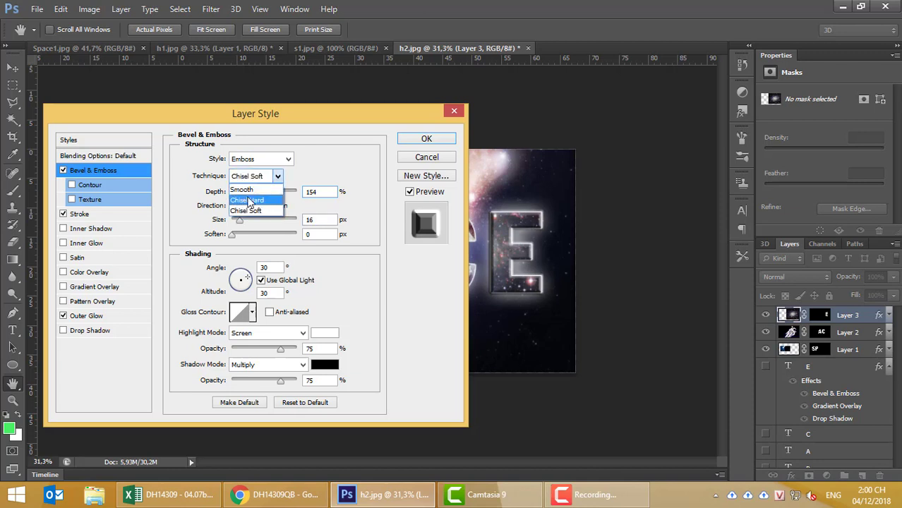
pyautogui.click(250, 191)
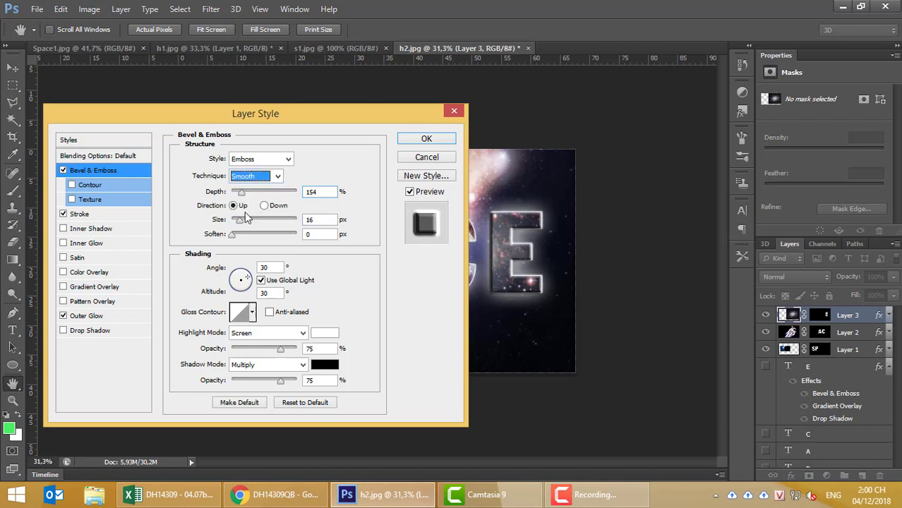
pyautogui.moveTo(238, 221); pyautogui.dragTo(235, 221)
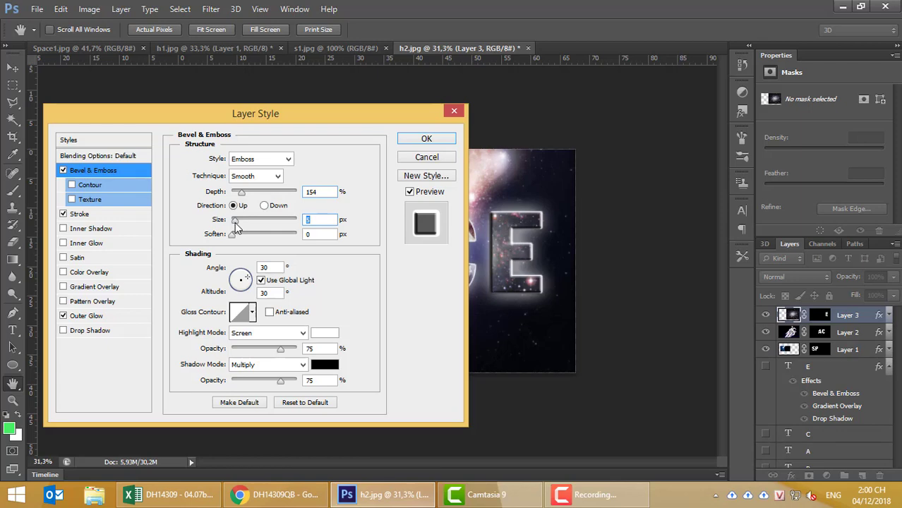
# Step: Apply the emboss, then reopen Layer 3's layer style and enable Inner Glow
pyautogui.click(443, 141)
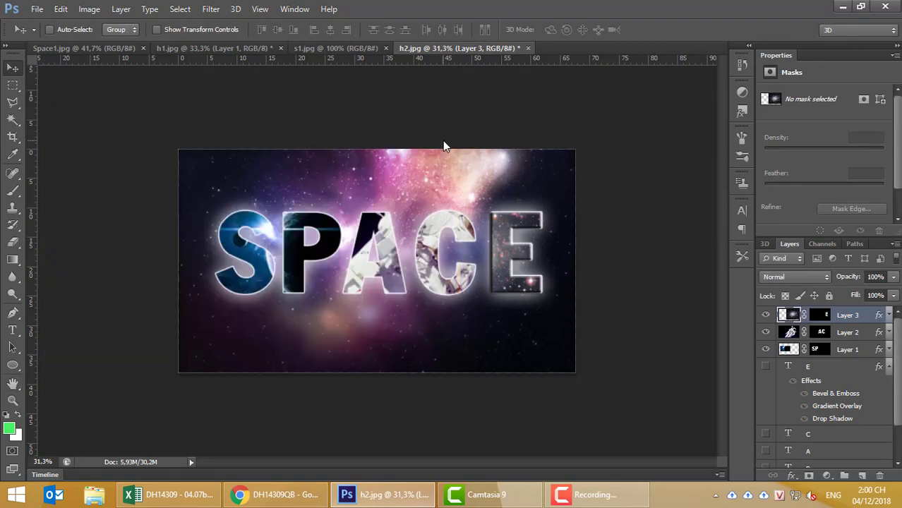
pyautogui.rightClick(834, 319)
pyautogui.click(600, 73)
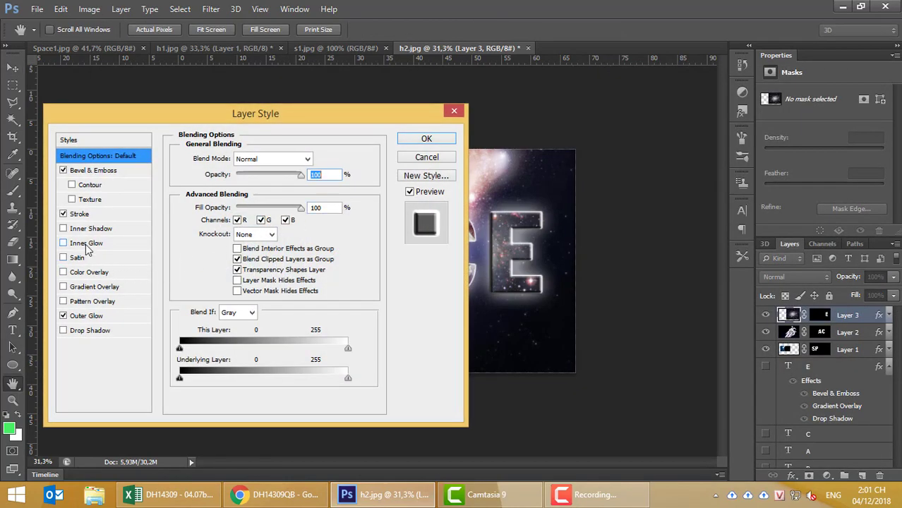
pyautogui.click(86, 244)
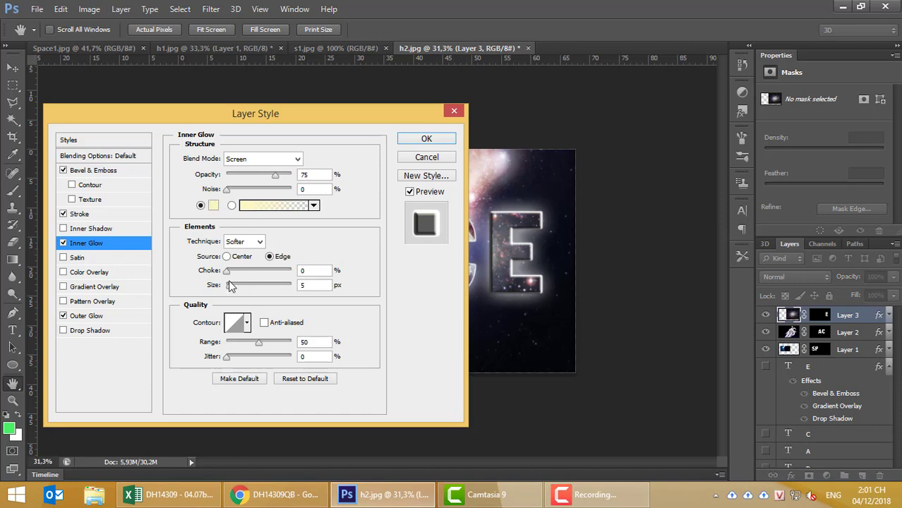
pyautogui.moveTo(231, 291); pyautogui.dragTo(239, 293)
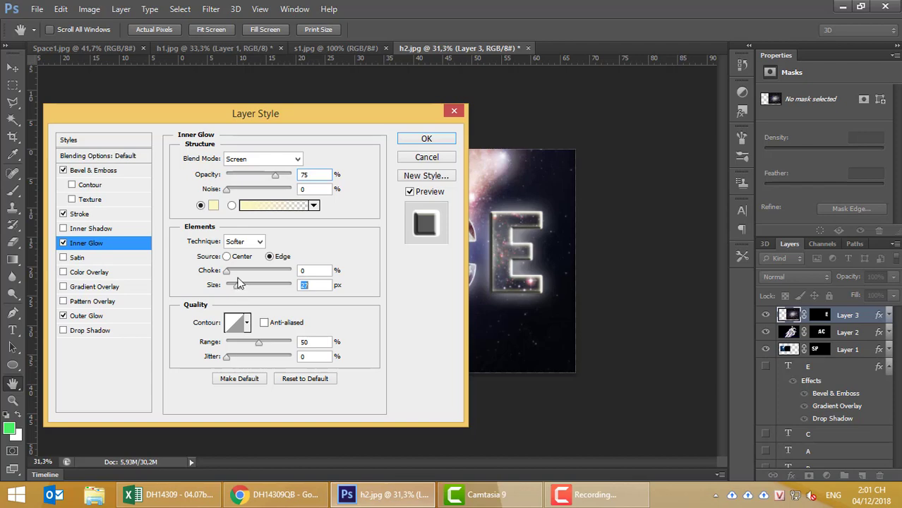
# Step: Set the inner glow to white, 81% opacity and 46 px size, and apply it
pyautogui.click(213, 206)
pyautogui.click(516, 83)
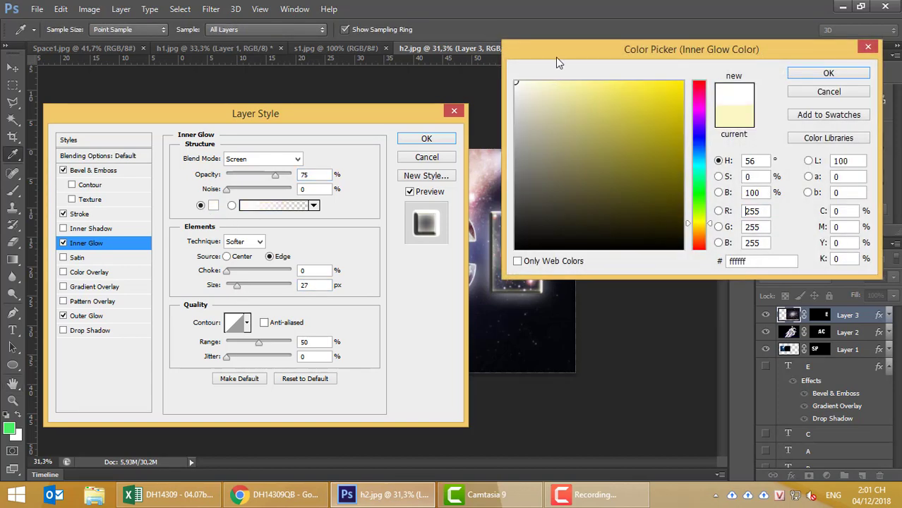
pyautogui.moveTo(600, 49); pyautogui.dragTo(505, 319)
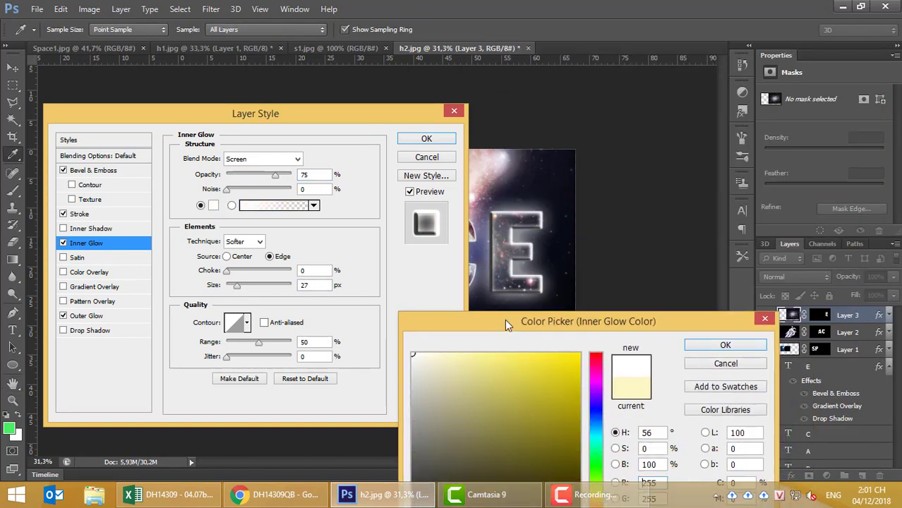
pyautogui.click(709, 343)
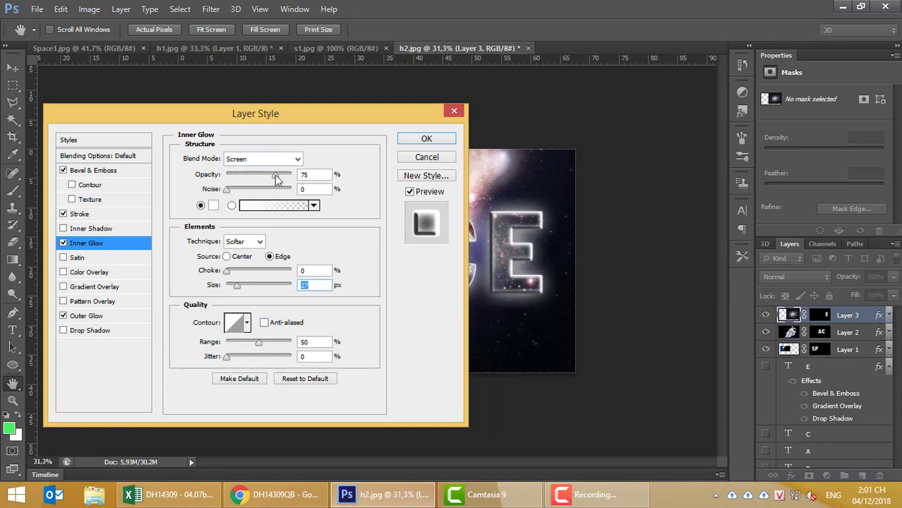
pyautogui.moveTo(276, 176); pyautogui.dragTo(280, 176)
pyautogui.moveTo(238, 285); pyautogui.dragTo(239, 287)
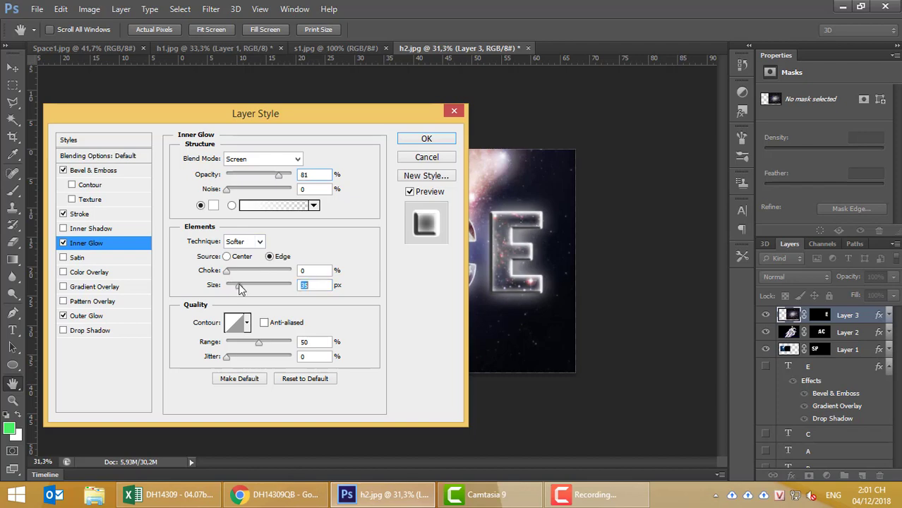
pyautogui.click(427, 138)
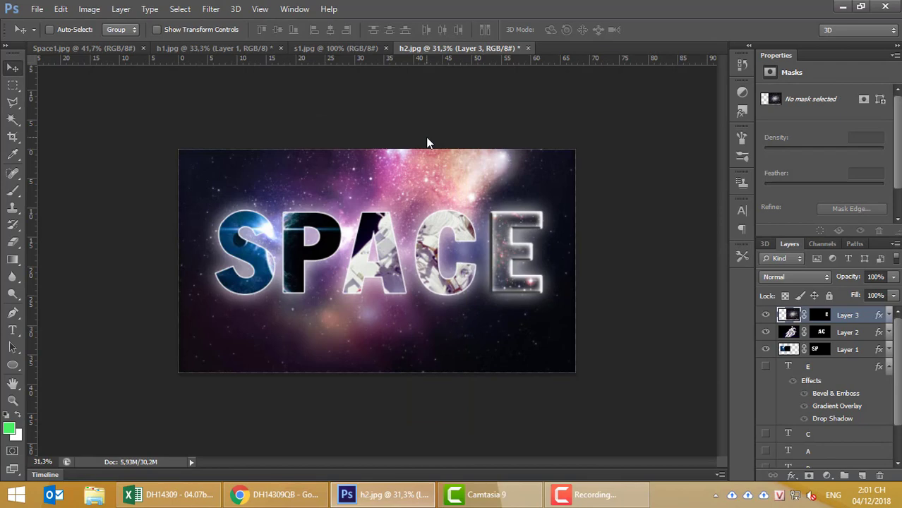
# Step: Copy the E layer's style and paste it onto Layer 2 (A and C)
pyautogui.rightClick(853, 319)
pyautogui.click(621, 262)
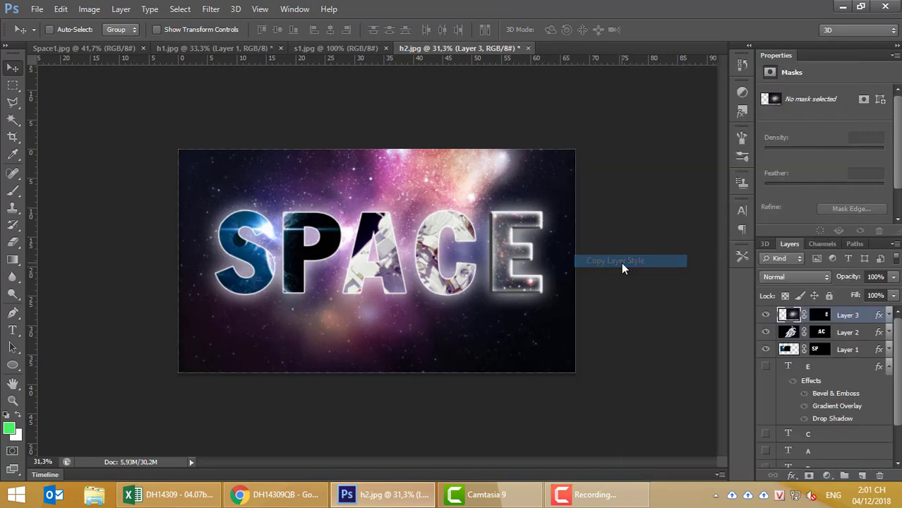
pyautogui.click(843, 331)
pyautogui.rightClick(838, 329)
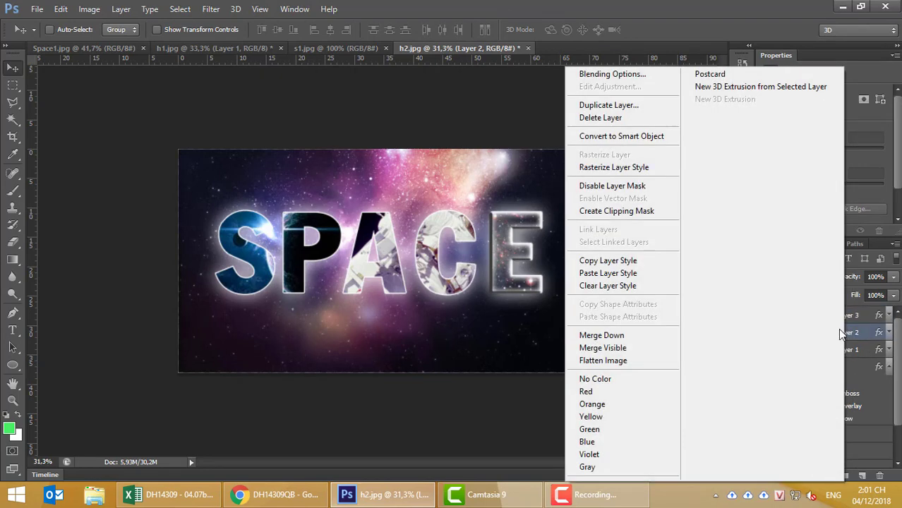
pyautogui.click(607, 274)
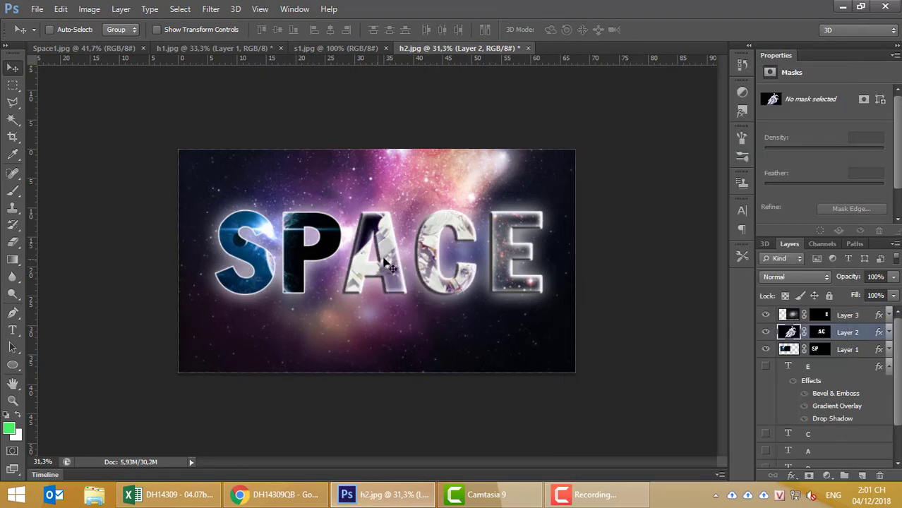
# Step: Copy Layer 2's style and paste it onto Layer 1 (S and P)
pyautogui.rightClick(847, 333)
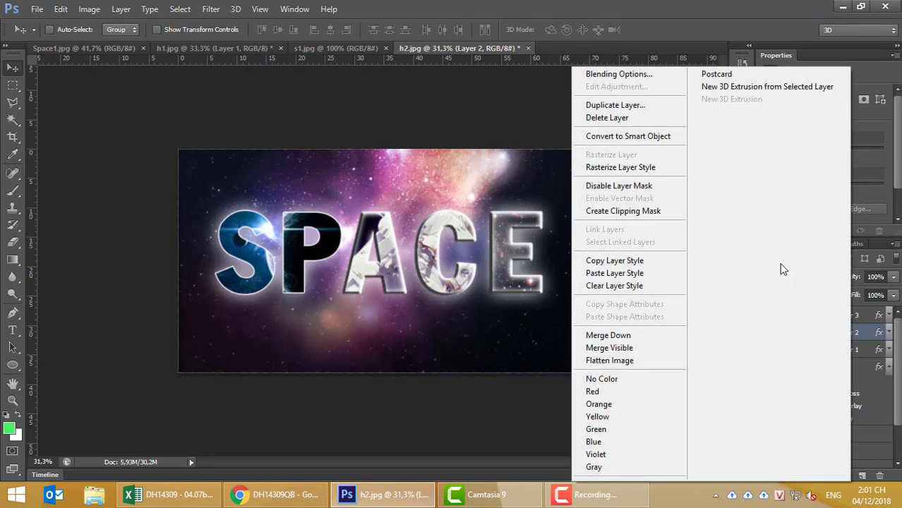
pyautogui.click(614, 261)
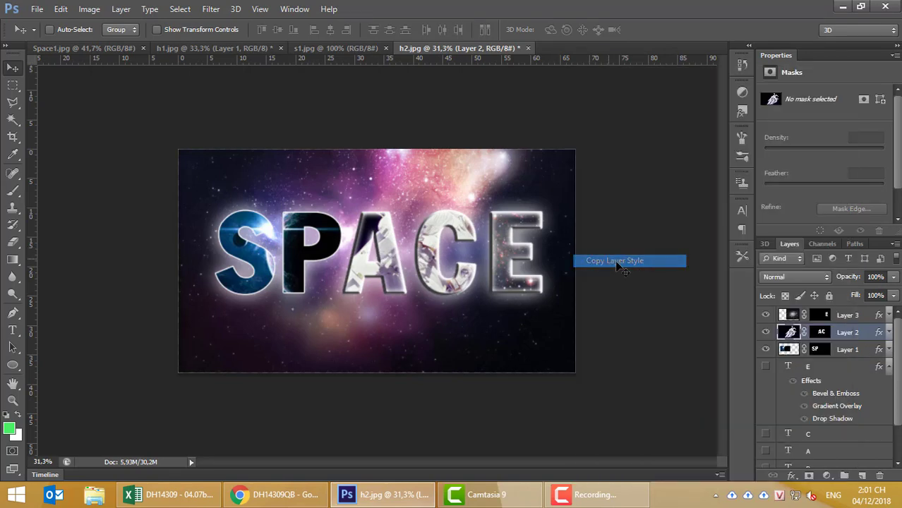
pyautogui.click(864, 353)
pyautogui.rightClick(866, 355)
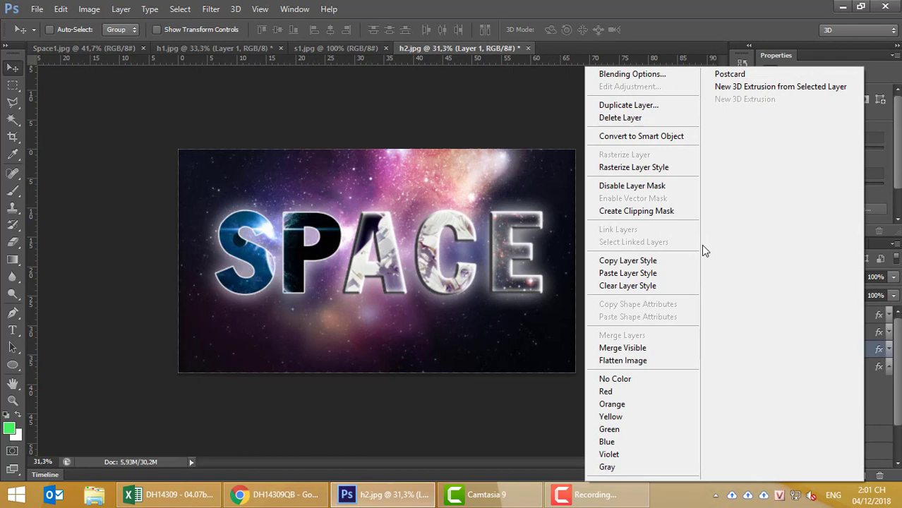
pyautogui.click(627, 275)
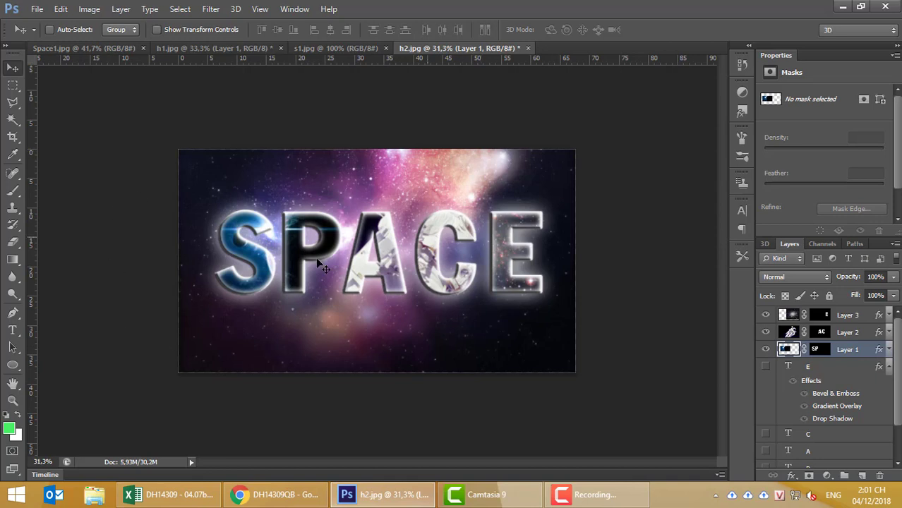
# Step: With Layer 3 selected, create a named New Style from the Styles panel including its layer effects
pyautogui.click(867, 317)
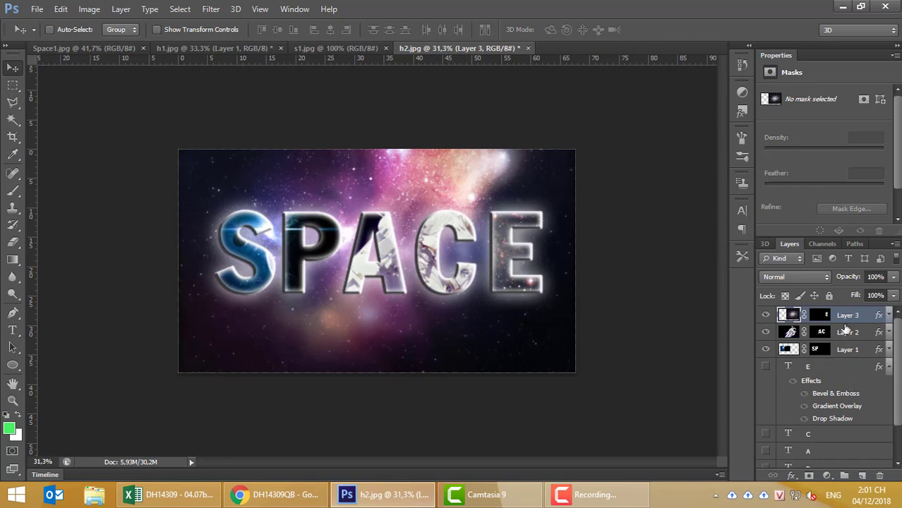
pyautogui.click(742, 117)
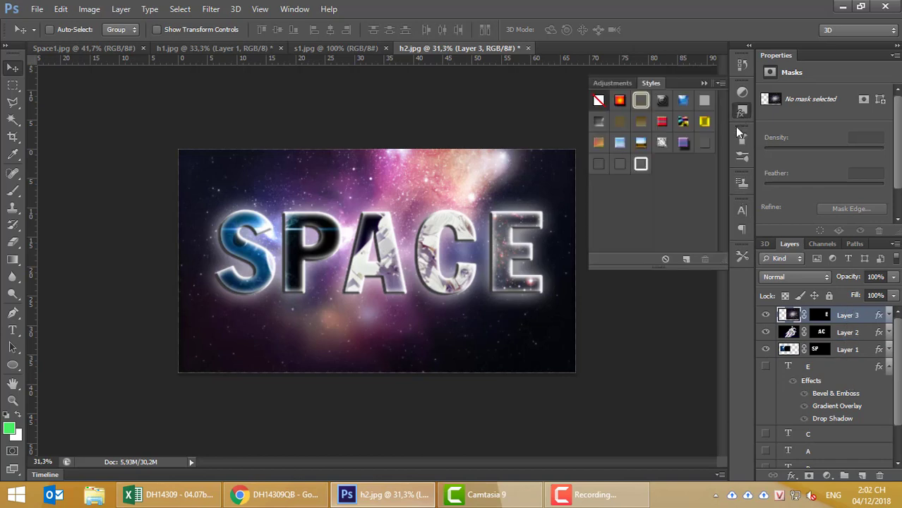
pyautogui.click(720, 84)
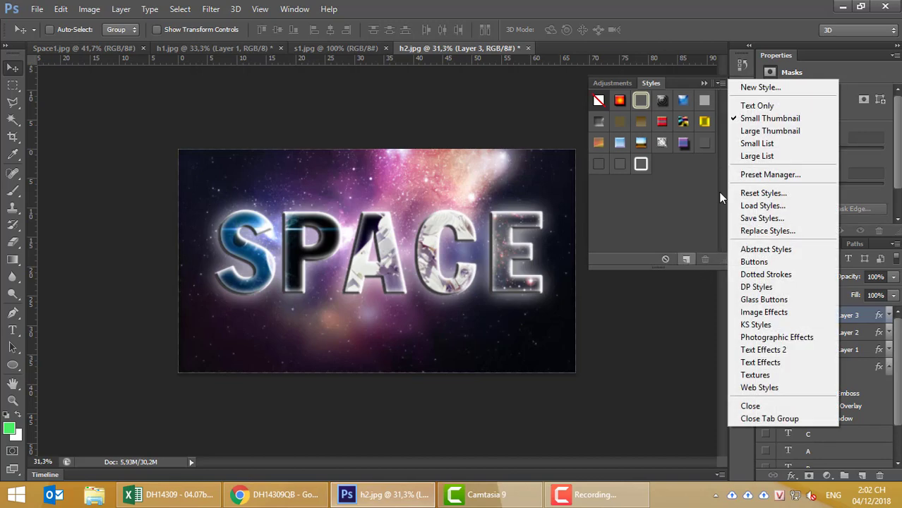
pyautogui.click(760, 88)
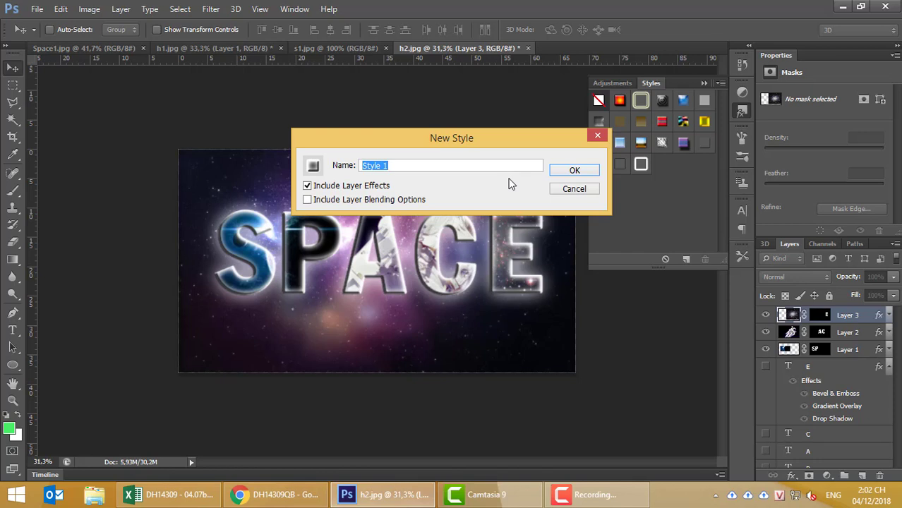
pyautogui.write('MSSV-Ho Ten')
pyautogui.click(381, 166)
pyautogui.press('Right')
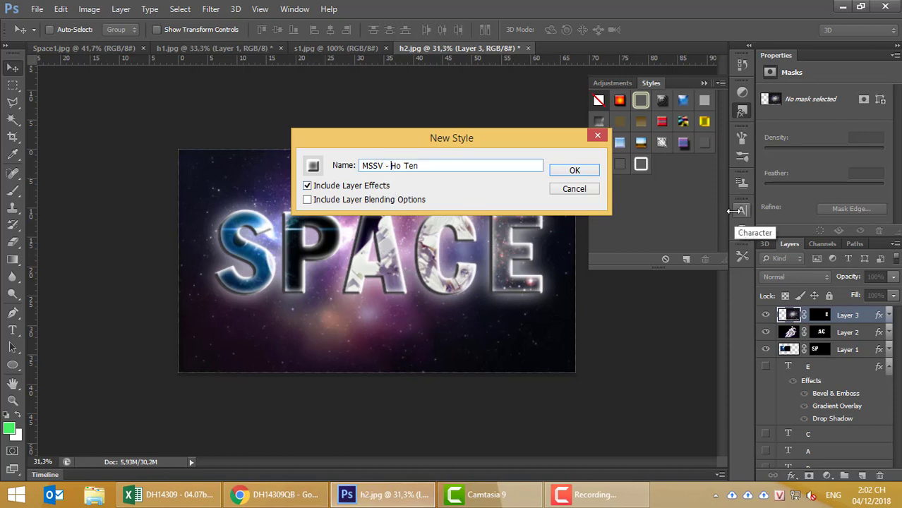
pyautogui.click(575, 171)
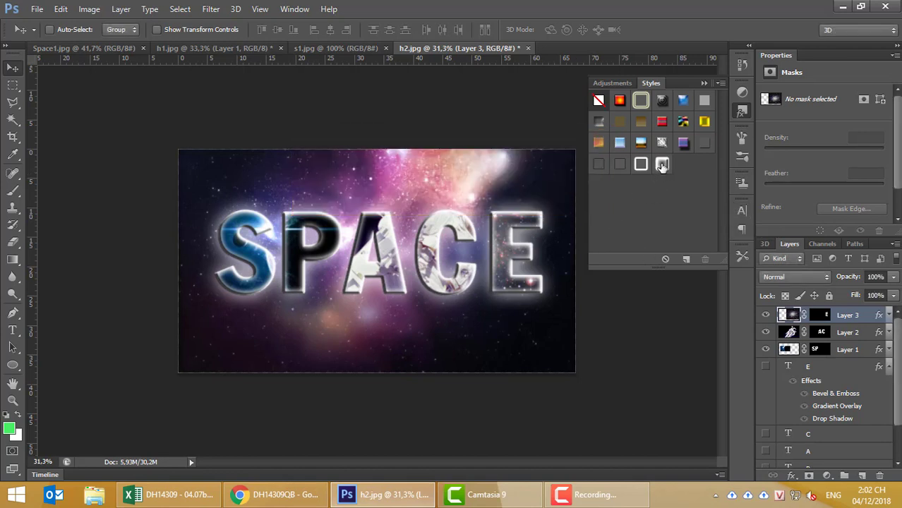
# Step: Save the style set with Save Styles…, then bring up a style swatch's right-click options
pyautogui.click(743, 110)
pyautogui.click(742, 110)
pyautogui.click(721, 84)
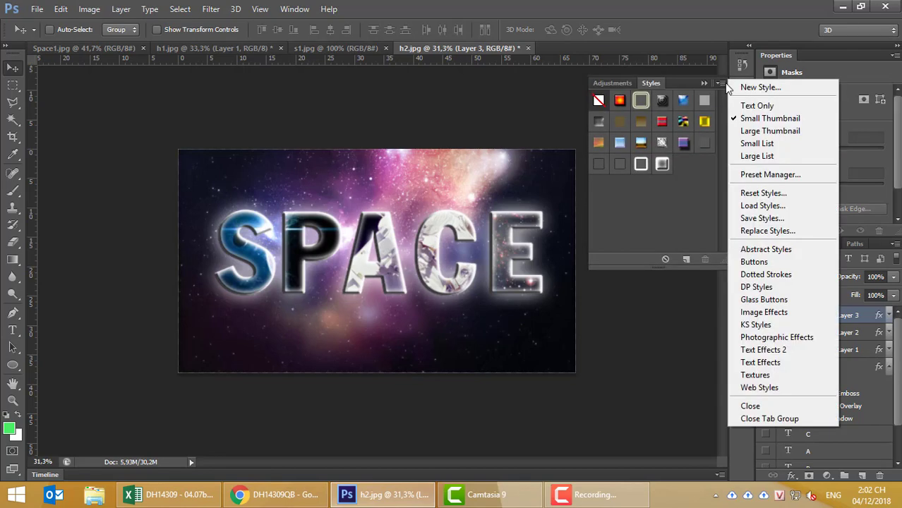
pyautogui.click(763, 219)
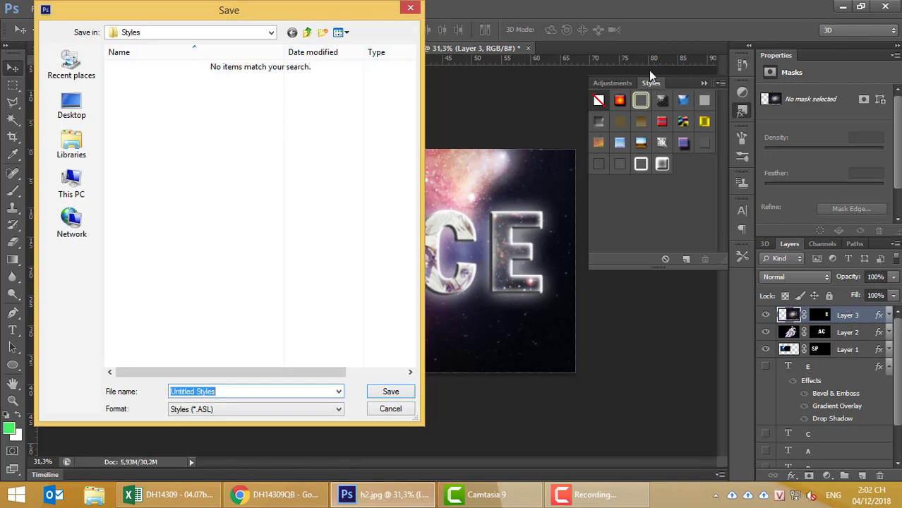
pyautogui.click(410, 7)
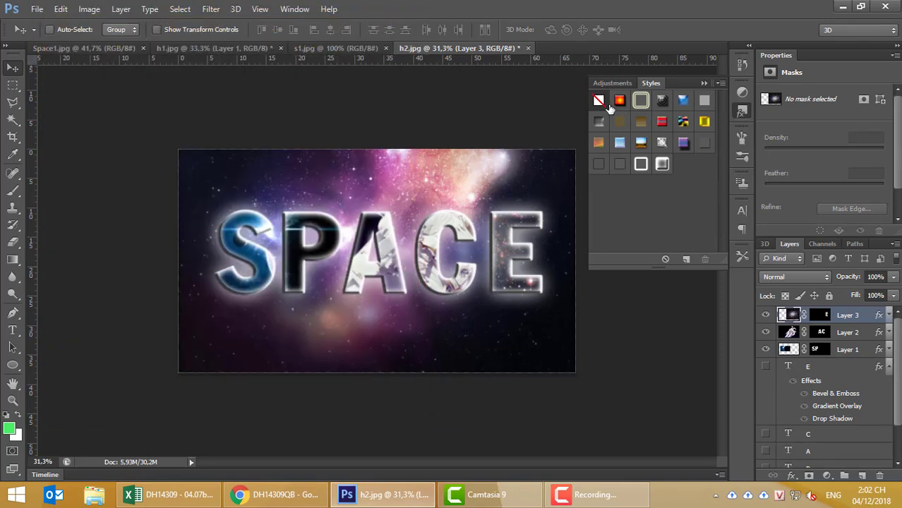
pyautogui.rightClick(683, 146)
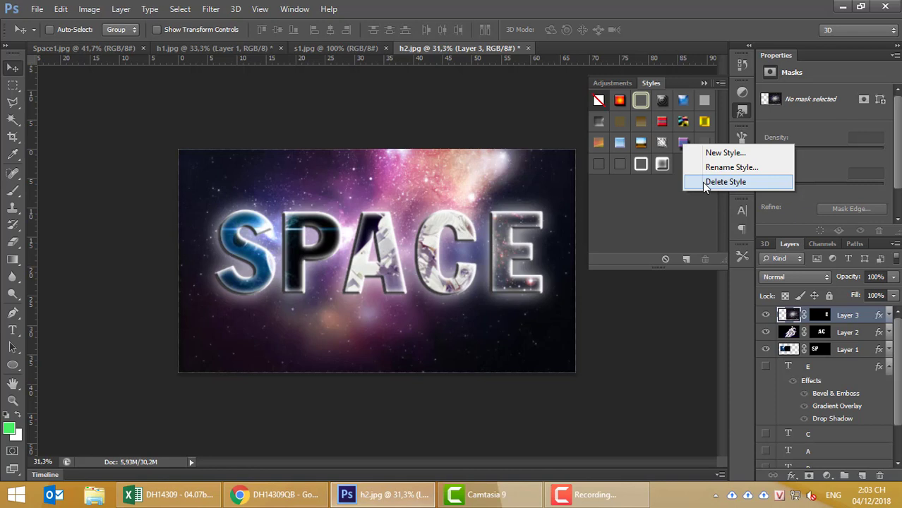
# Step: Open Blending Options for Layer 1 and enable its Satin effect
pyautogui.click(835, 339)
pyautogui.click(848, 338)
pyautogui.hotkey('alt', '[')
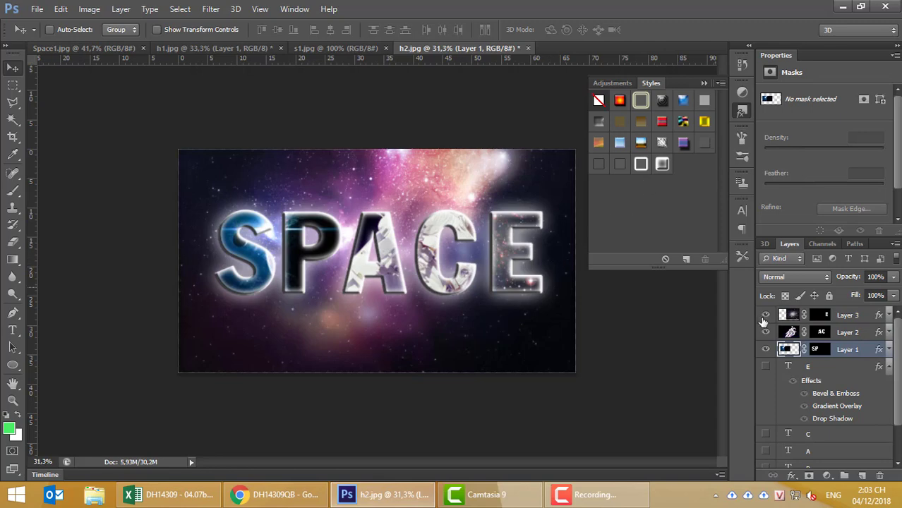
pyautogui.rightClick(843, 351)
pyautogui.click(596, 75)
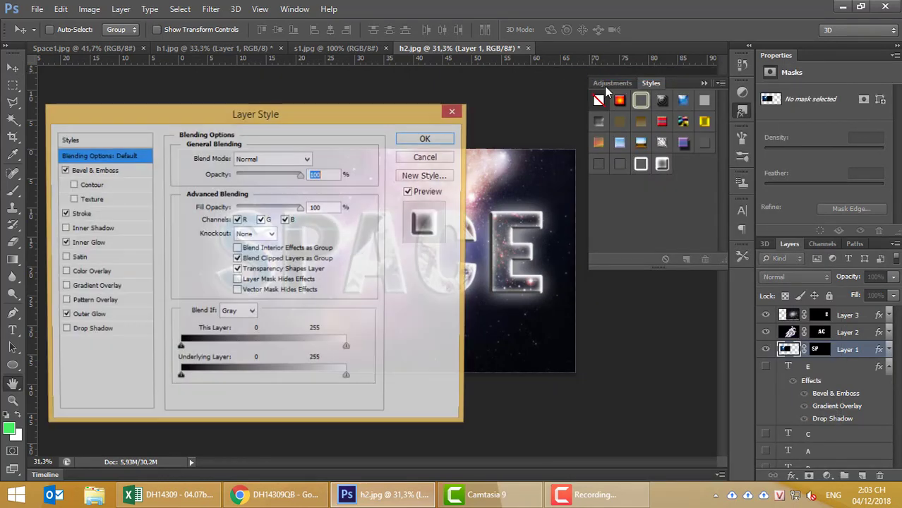
pyautogui.moveTo(387, 91)
pyautogui.mouseDown()
pyautogui.moveTo(669, 100)
pyautogui.moveTo(732, 89)
pyautogui.mouseUp()
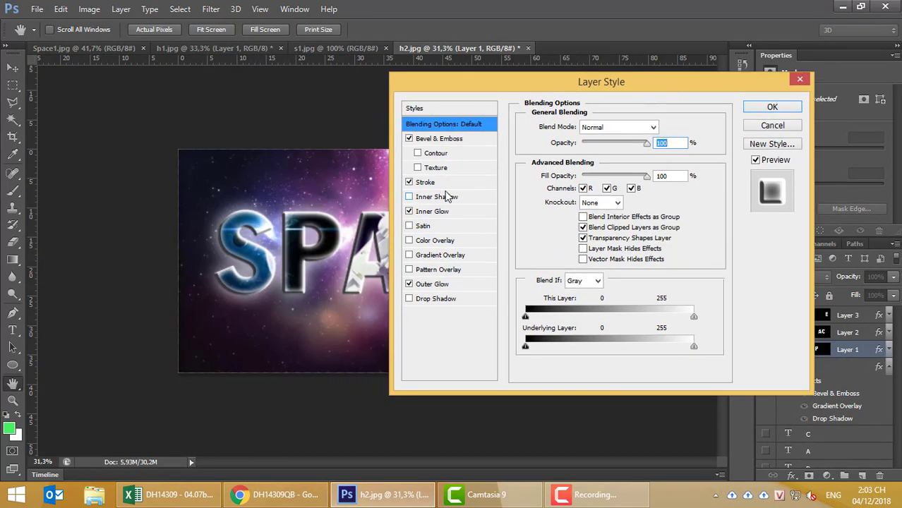
pyautogui.click(423, 226)
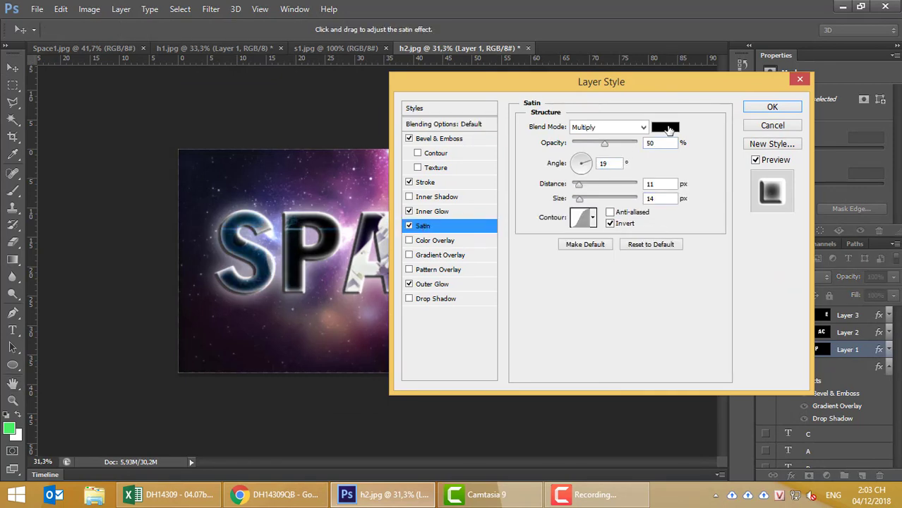
# Step: Change the Satin colour to bright red
pyautogui.click(665, 128)
pyautogui.moveTo(596, 353); pyautogui.dragTo(599, 305)
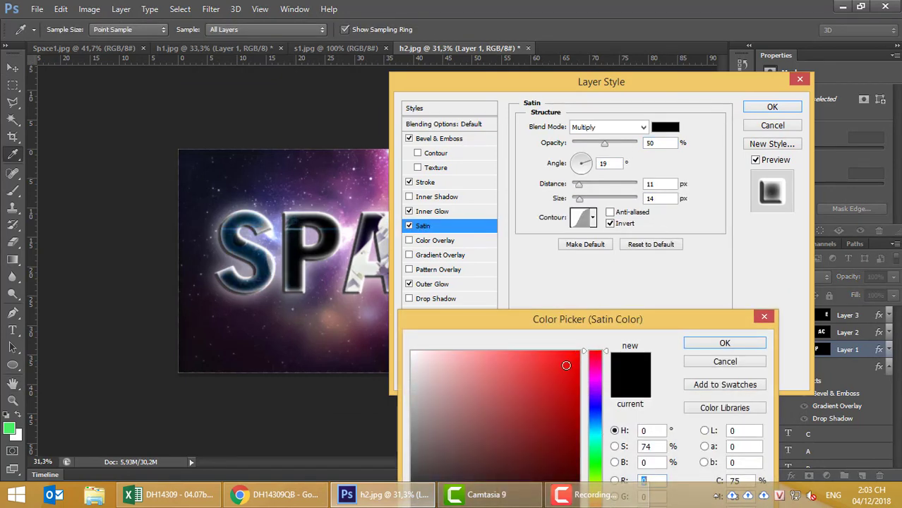
pyautogui.click(580, 352)
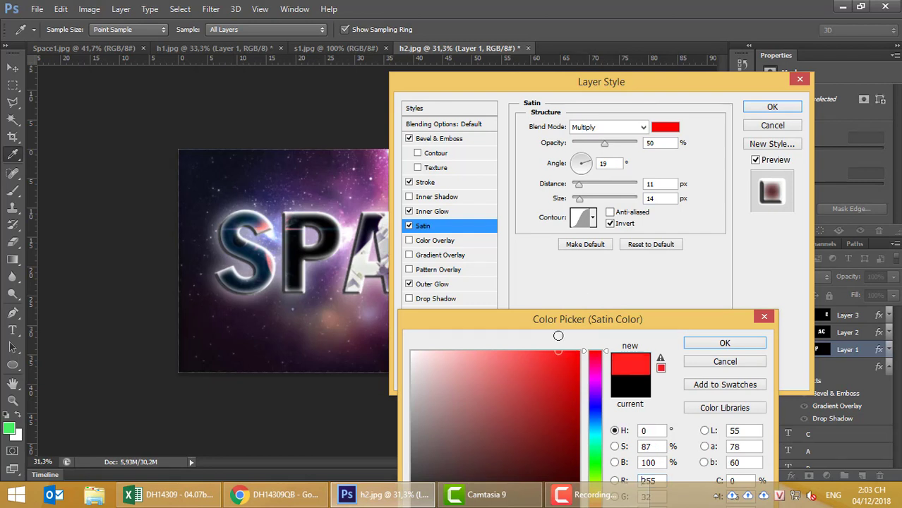
pyautogui.click(725, 344)
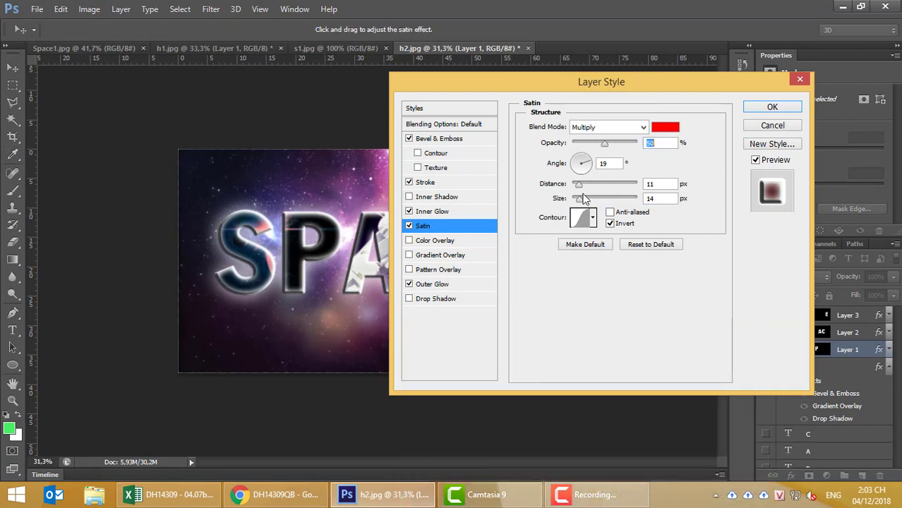
# Step: Set the Satin to 89 px distance, 111 px size and 35% opacity
pyautogui.moveTo(579, 200)
pyautogui.mouseDown()
pyautogui.moveTo(604, 200)
pyautogui.moveTo(595, 188)
pyautogui.moveTo(612, 188)
pyautogui.mouseUp()
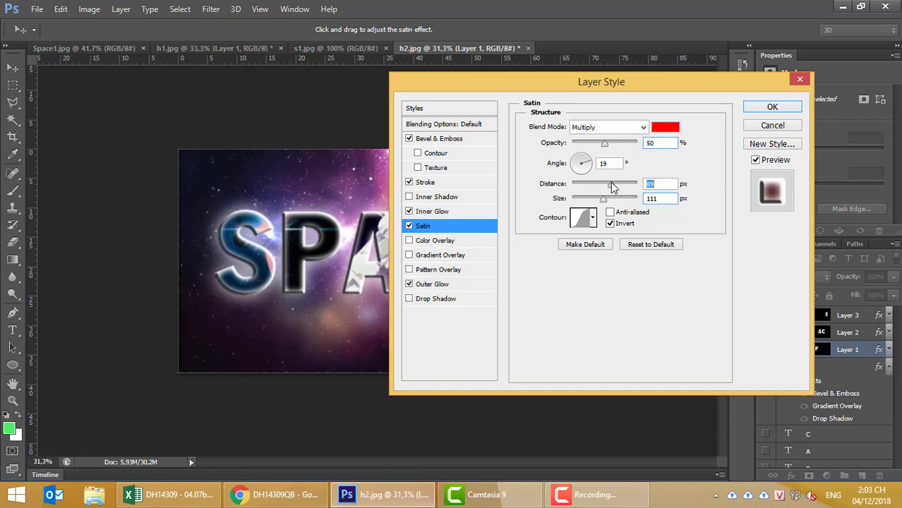
pyautogui.moveTo(605, 143)
pyautogui.mouseDown()
pyautogui.moveTo(613, 143)
pyautogui.moveTo(595, 153)
pyautogui.mouseUp()
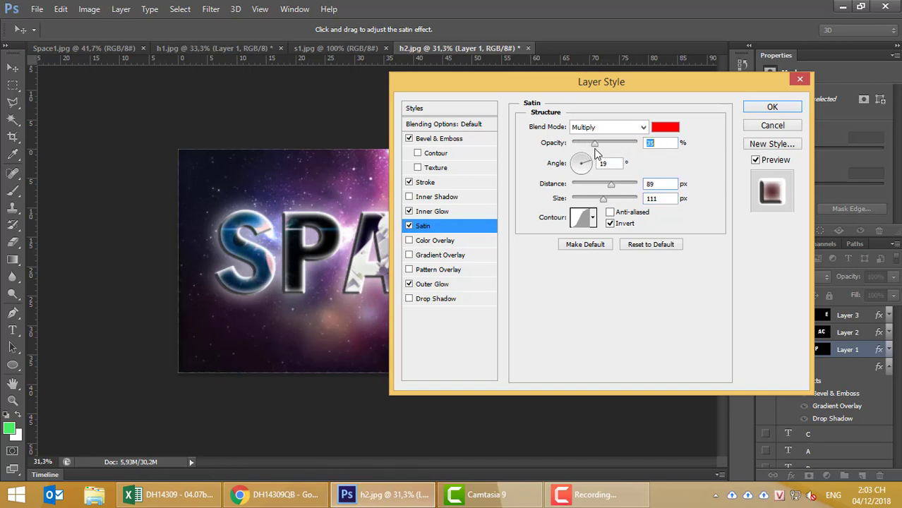
pyautogui.click(767, 162)
pyautogui.click(427, 184)
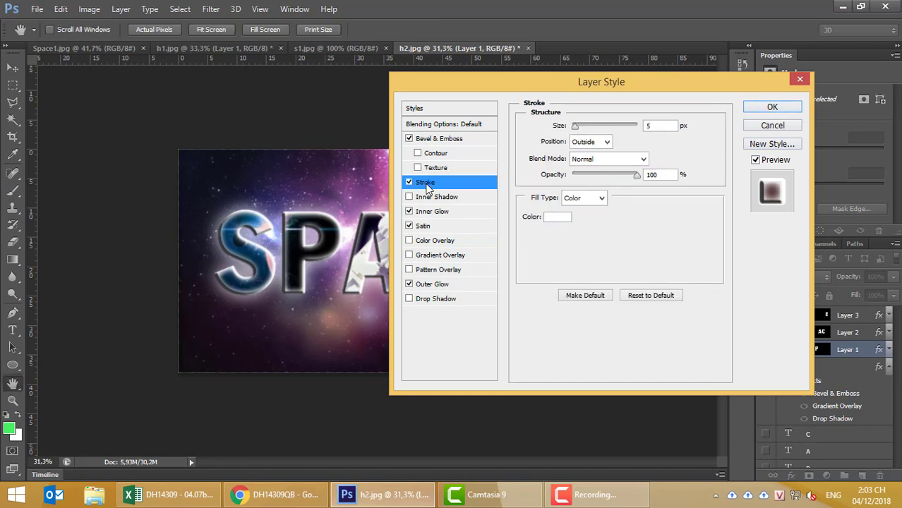
# Step: Recolour Layer 1's stroke to yellow-green d2ff00, thicken it slightly, and apply the style
pyautogui.click(557, 219)
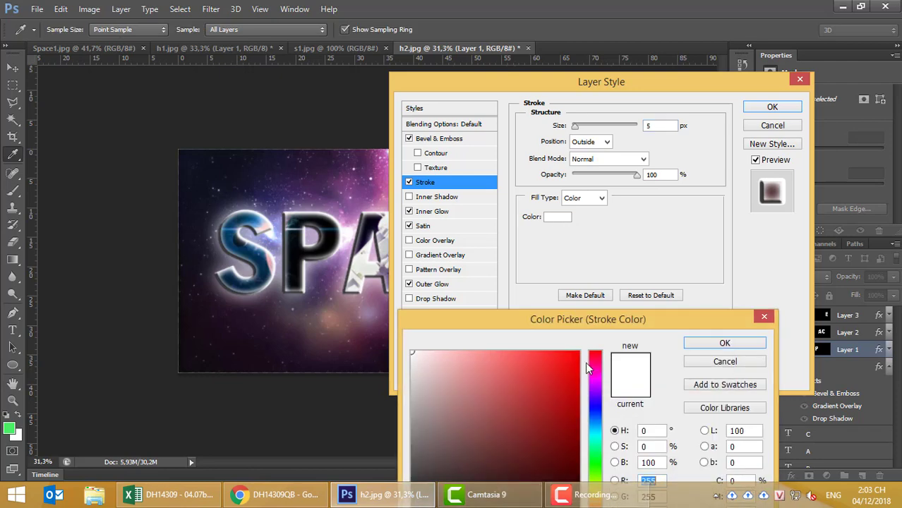
pyautogui.click(497, 352)
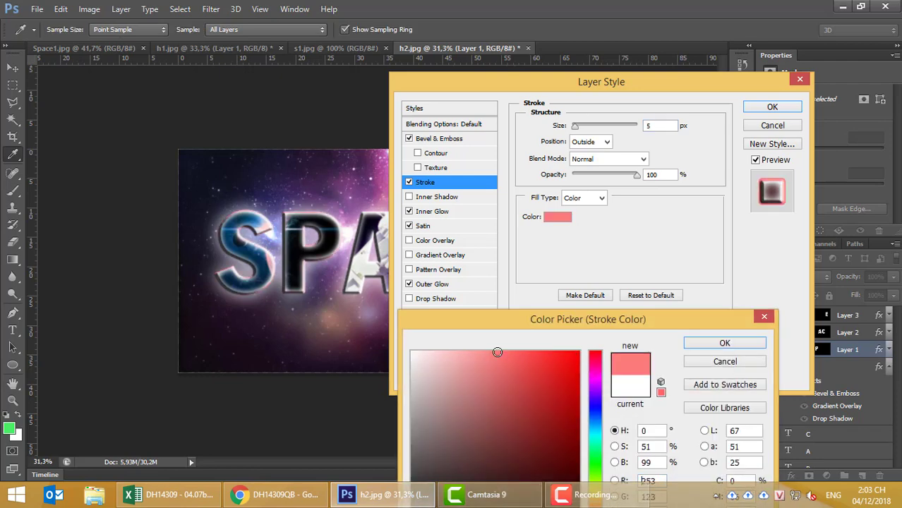
pyautogui.moveTo(497, 352); pyautogui.dragTo(541, 351)
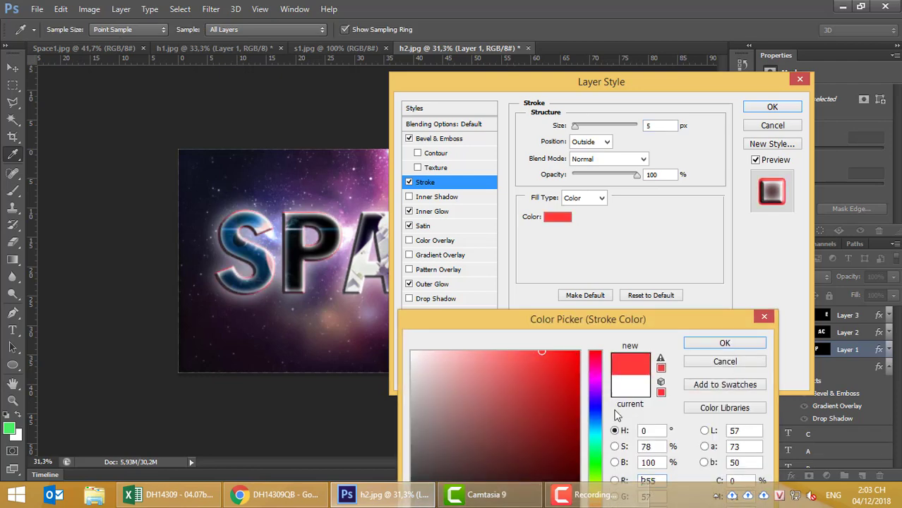
pyautogui.moveTo(616, 319); pyautogui.dragTo(639, 191)
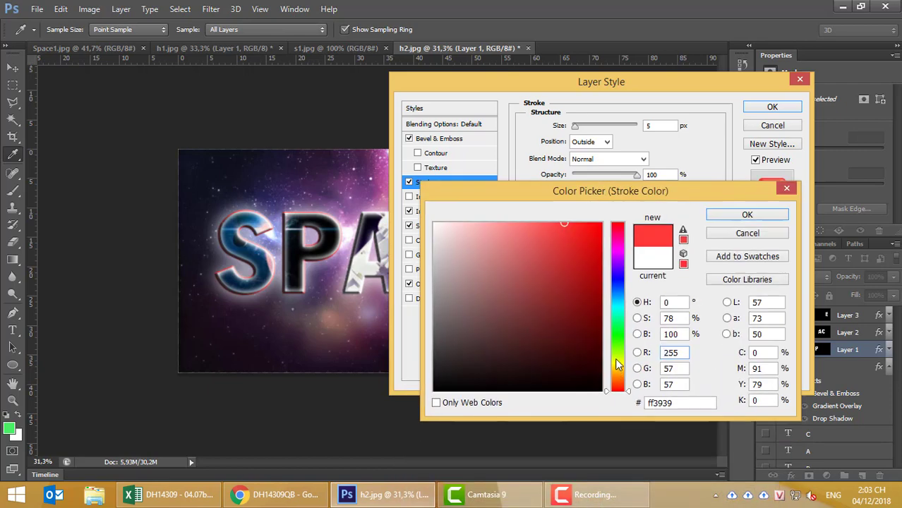
pyautogui.moveTo(617, 365); pyautogui.dragTo(616, 358)
pyautogui.click(582, 223)
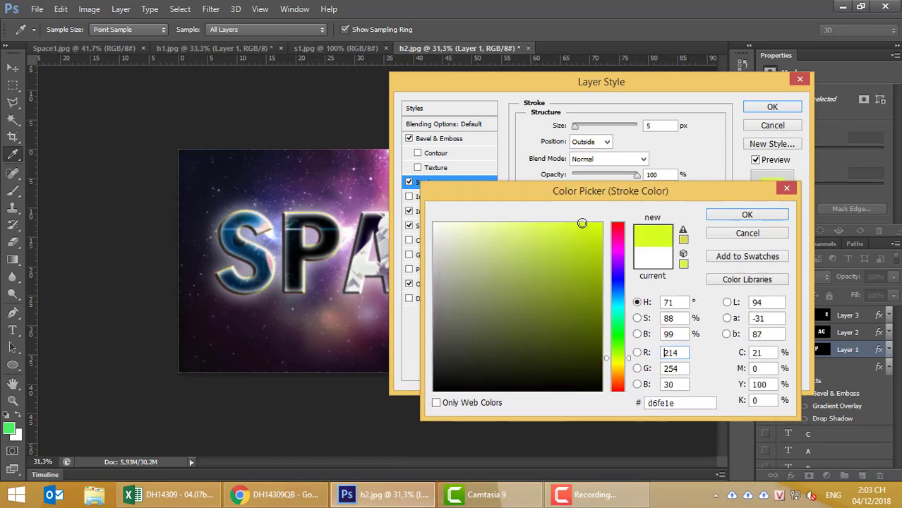
pyautogui.moveTo(582, 223); pyautogui.dragTo(617, 219)
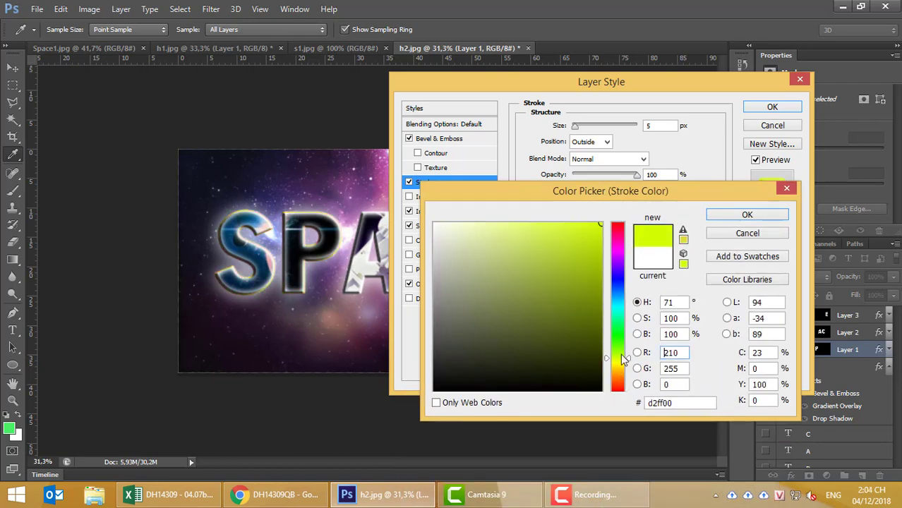
pyautogui.click(734, 216)
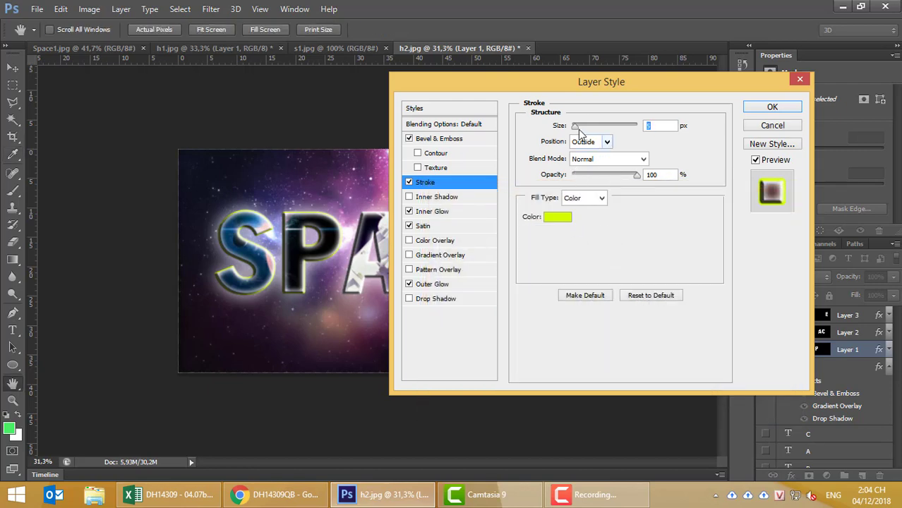
pyautogui.moveTo(574, 130); pyautogui.dragTo(578, 131)
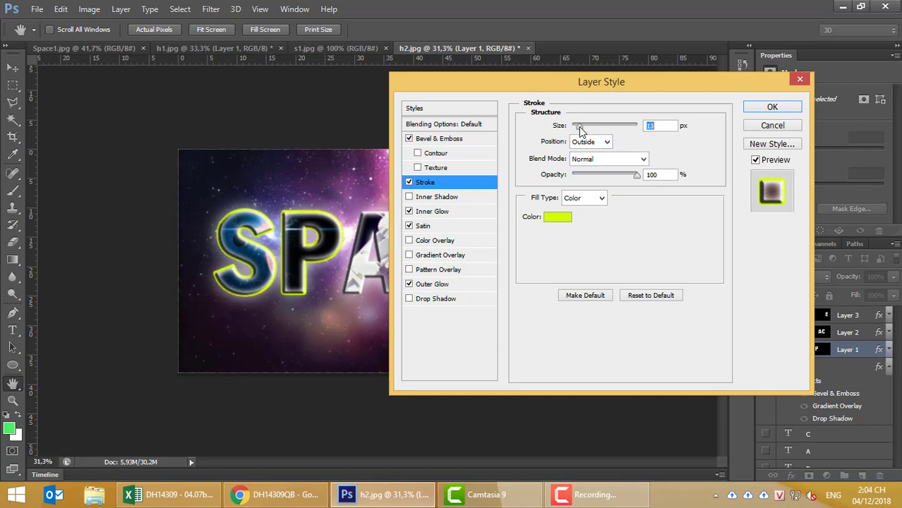
pyautogui.click(757, 110)
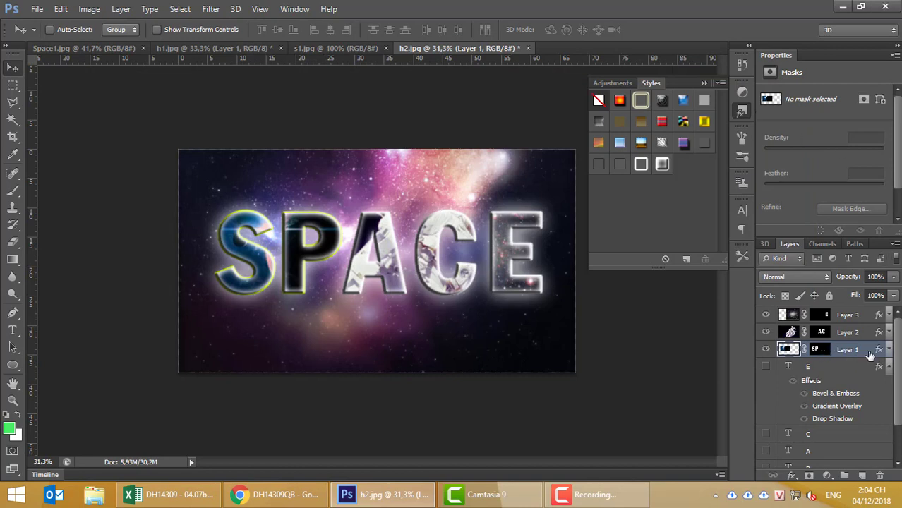
# Step: Save Layer 1's satin and stroke effects as a new preset using New Style
pyautogui.click(719, 84)
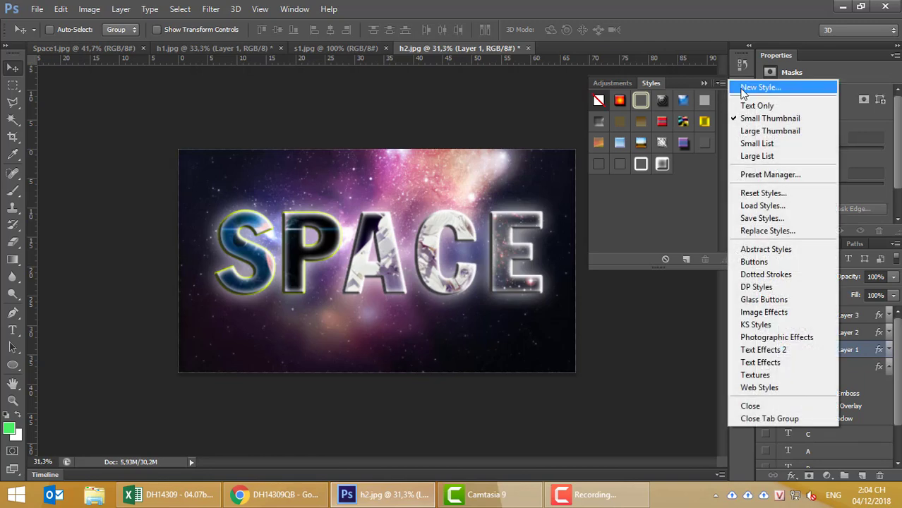
pyautogui.click(744, 93)
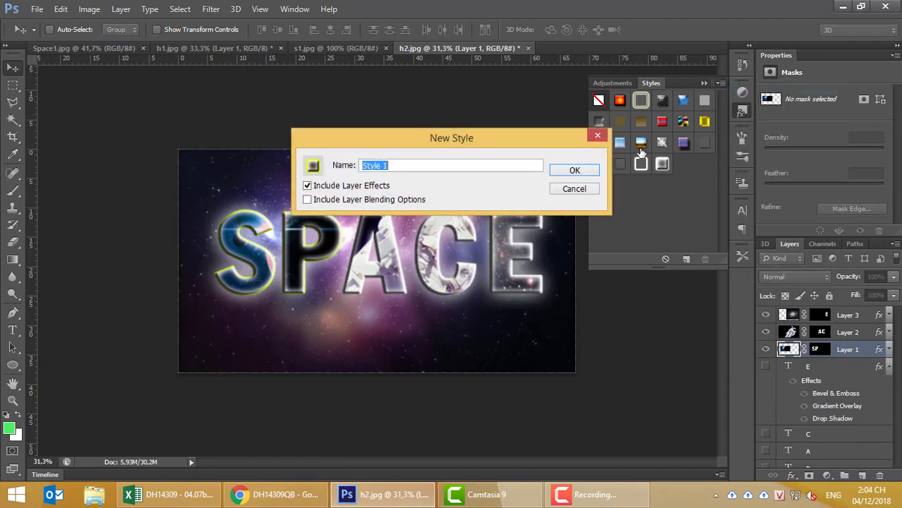
pyautogui.click(449, 161)
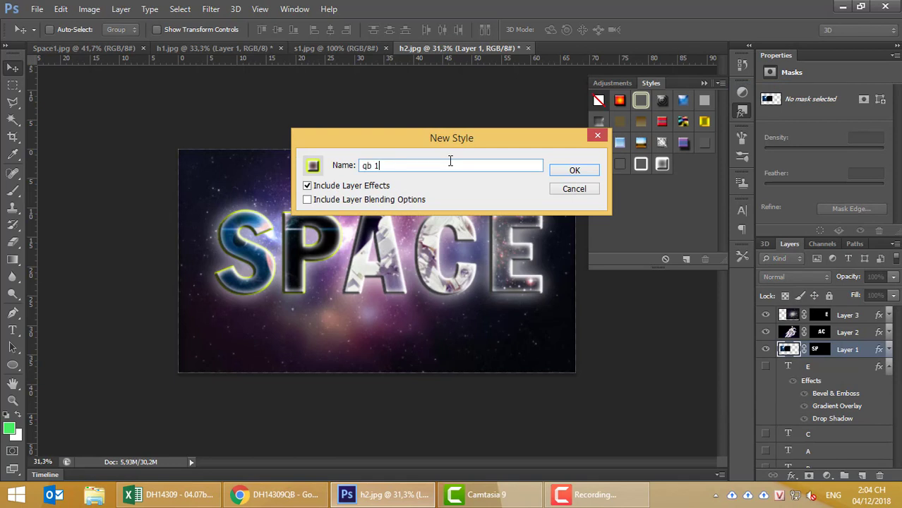
pyautogui.click(585, 170)
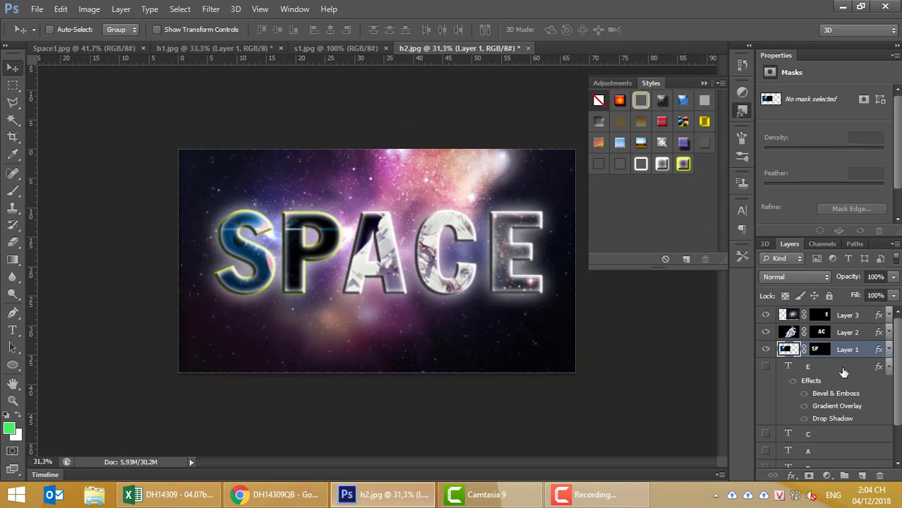
# Step: Give Layer 2 a drop shadow with size 40 px and distance 35
pyautogui.click(850, 334)
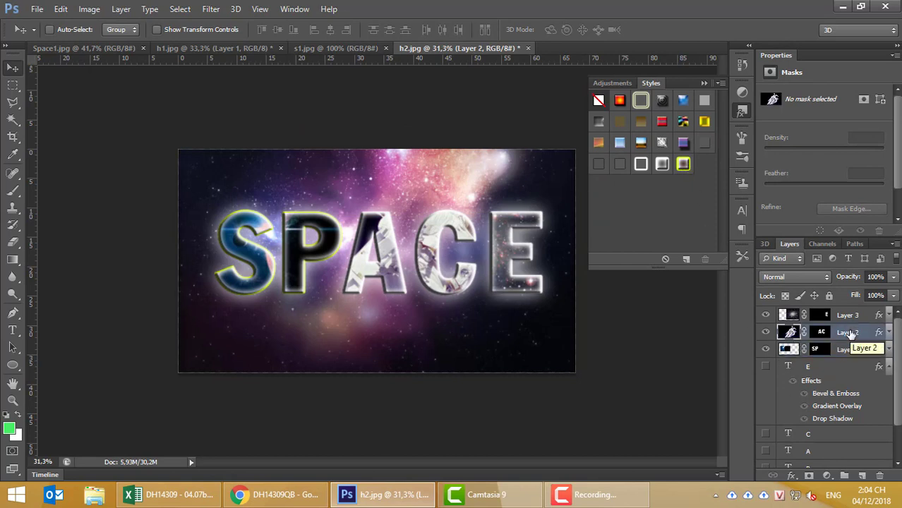
pyautogui.rightClick(851, 334)
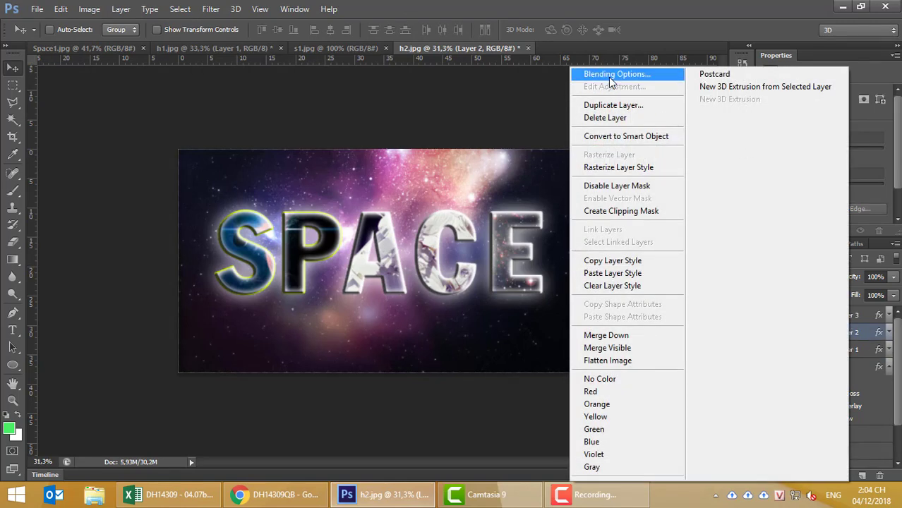
pyautogui.click(609, 77)
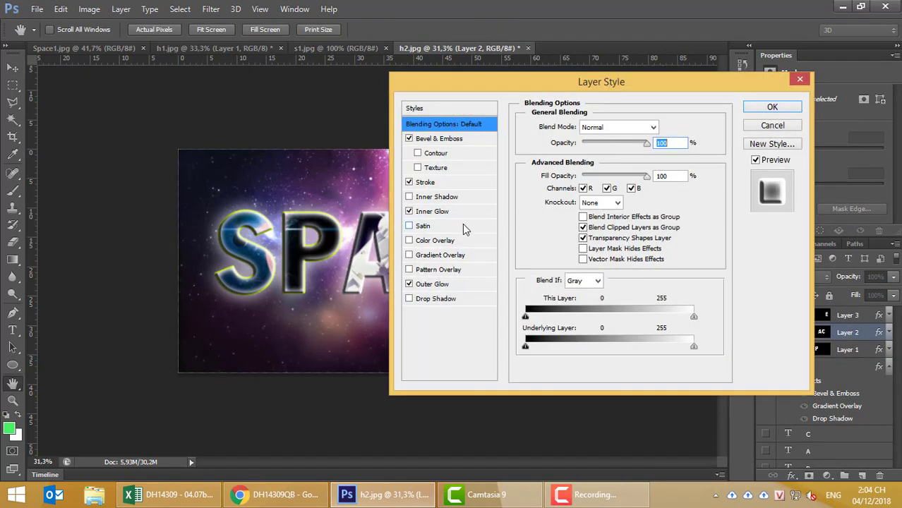
pyautogui.click(422, 297)
pyautogui.moveTo(437, 94)
pyautogui.mouseDown()
pyautogui.moveTo(663, 183)
pyautogui.moveTo(572, 114)
pyautogui.mouseUp()
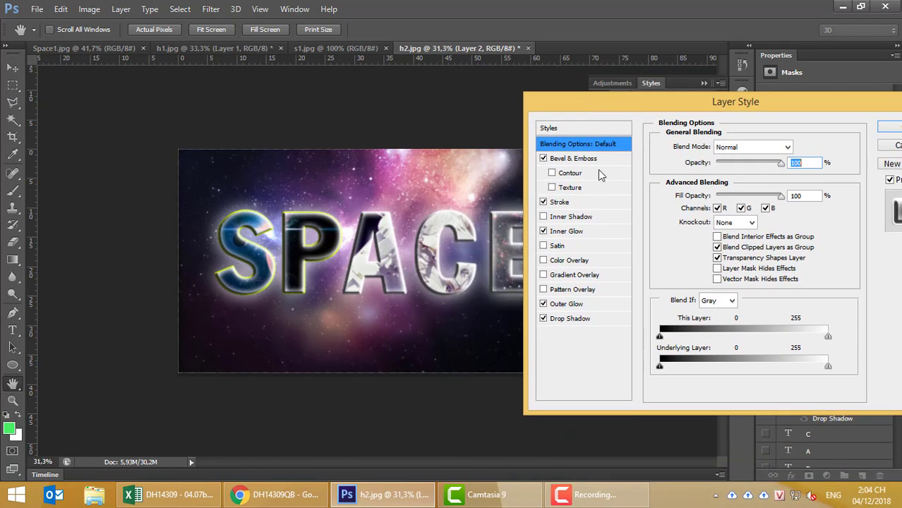
pyautogui.click(579, 320)
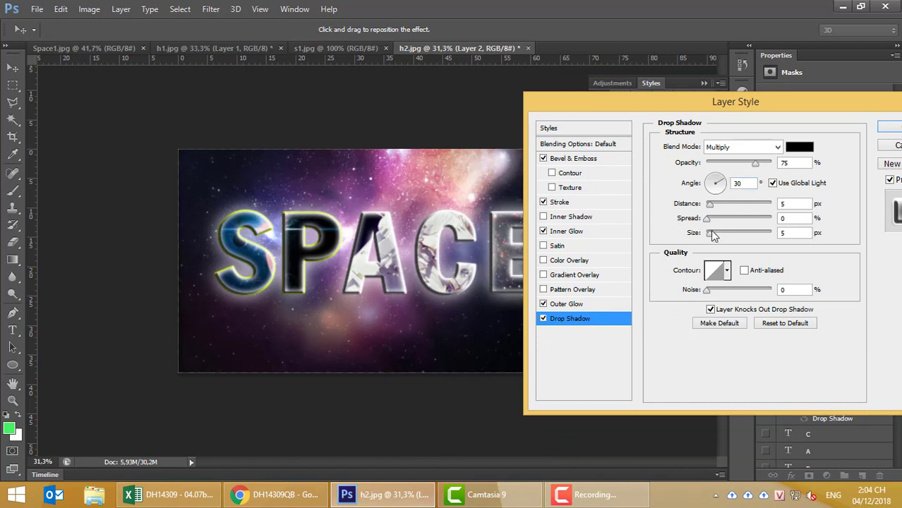
pyautogui.moveTo(710, 235); pyautogui.dragTo(721, 234)
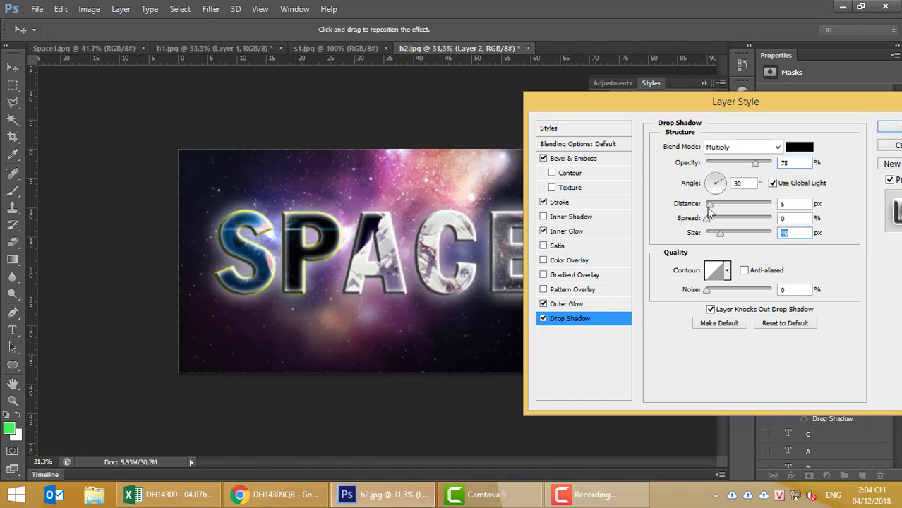
pyautogui.moveTo(709, 204)
pyautogui.mouseDown()
pyautogui.moveTo(709, 213)
pyautogui.moveTo(731, 216)
pyautogui.mouseUp()
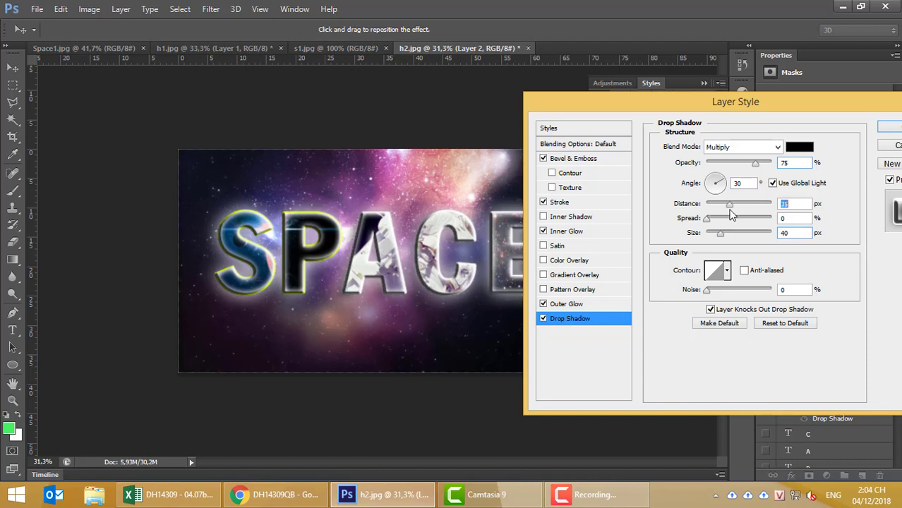
# Step: Keep the bevel texture off, make the stroke black (000000), and apply the style
pyautogui.click(568, 190)
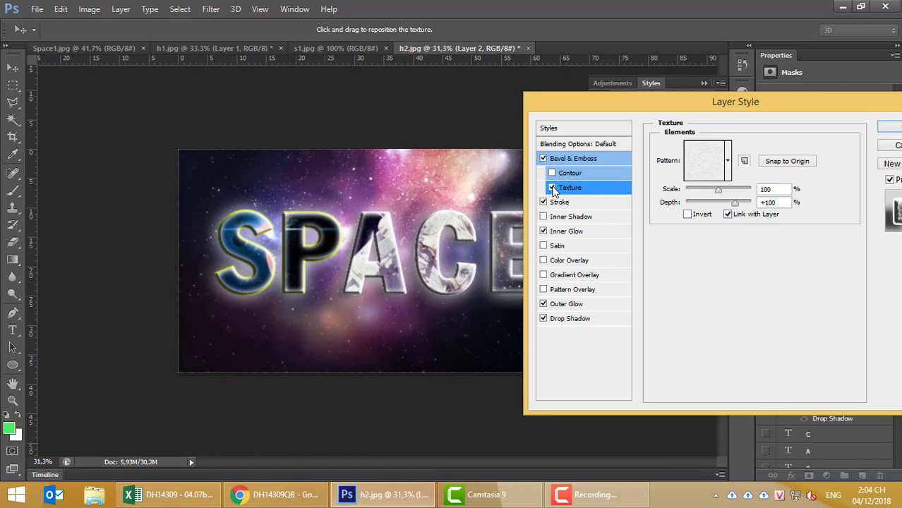
pyautogui.click(552, 188)
pyautogui.click(564, 203)
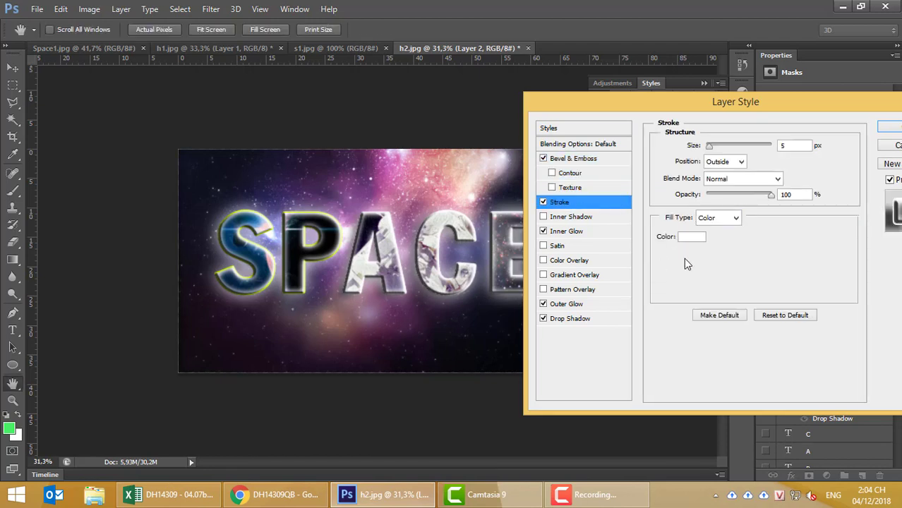
pyautogui.click(692, 237)
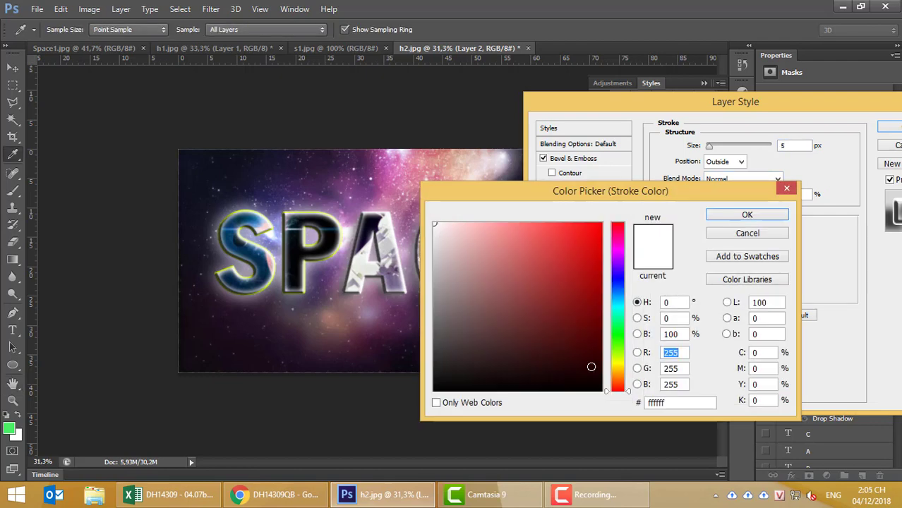
pyautogui.moveTo(591, 367); pyautogui.dragTo(602, 391)
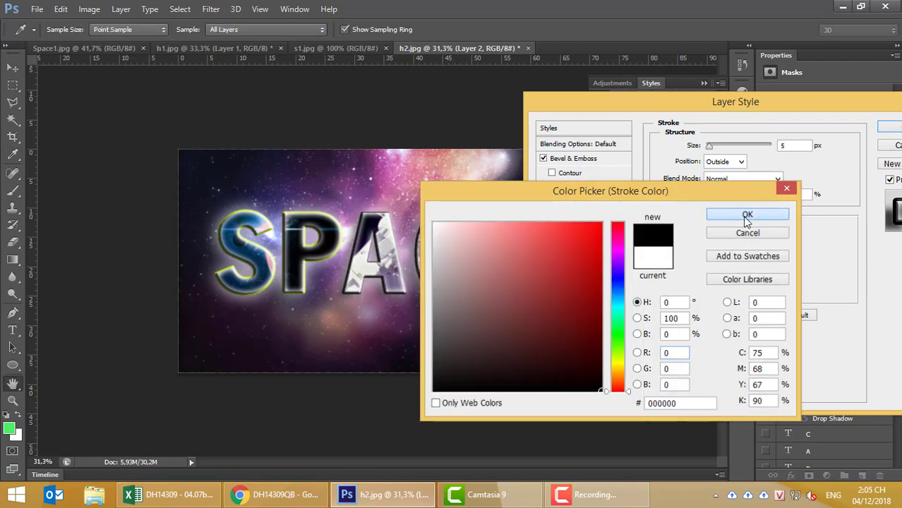
pyautogui.click(747, 215)
pyautogui.click(894, 133)
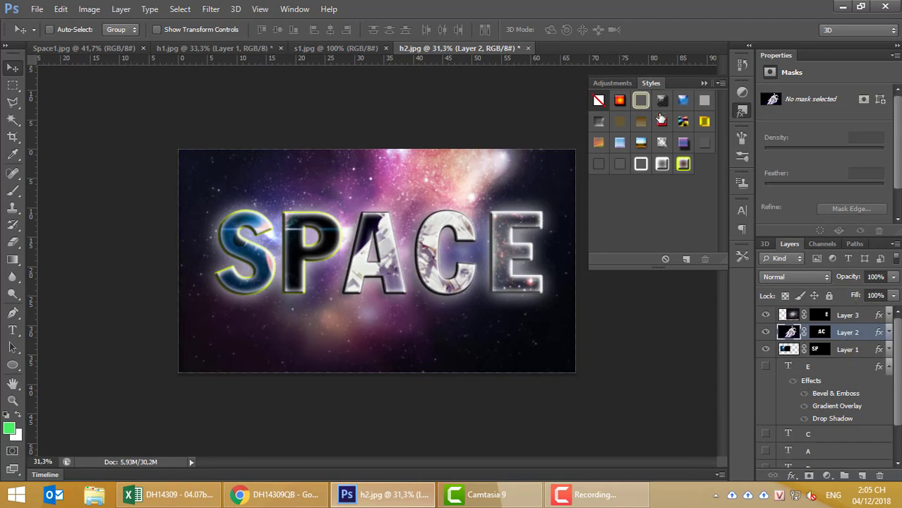
# Step: Save Layer 2's effects as a new style preset named 'qb'
pyautogui.click(721, 83)
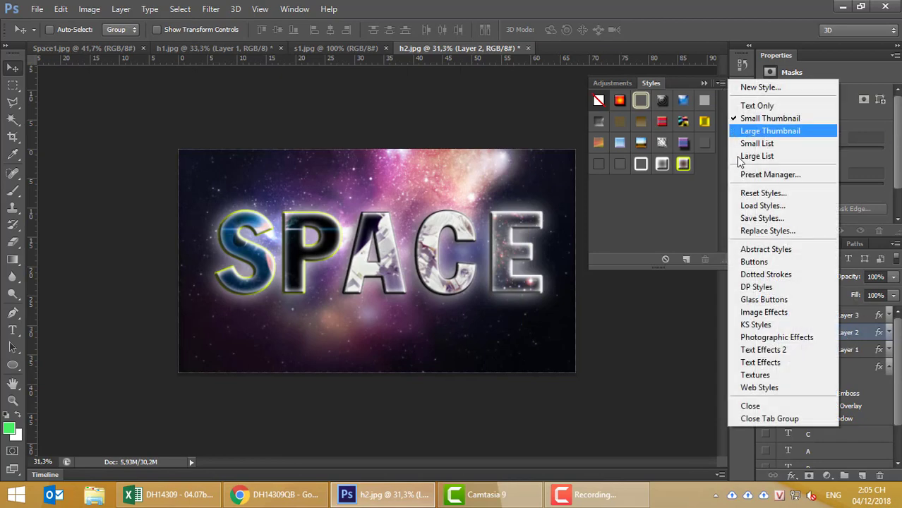
pyautogui.click(749, 87)
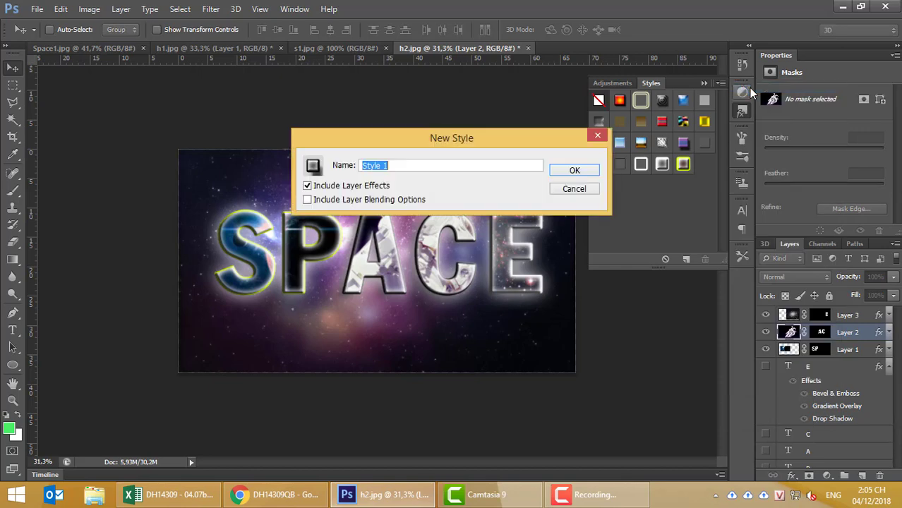
pyautogui.write('qb 2')
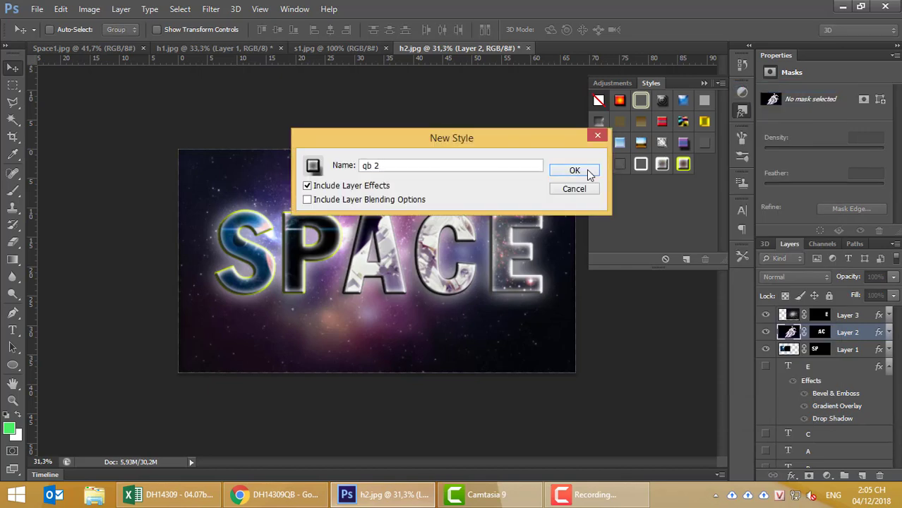
pyautogui.click(586, 170)
# Step: Select Layer 3 and save its effects as a new style preset named 'qb 3'
pyautogui.click(811, 313)
pyautogui.rightClick(850, 314)
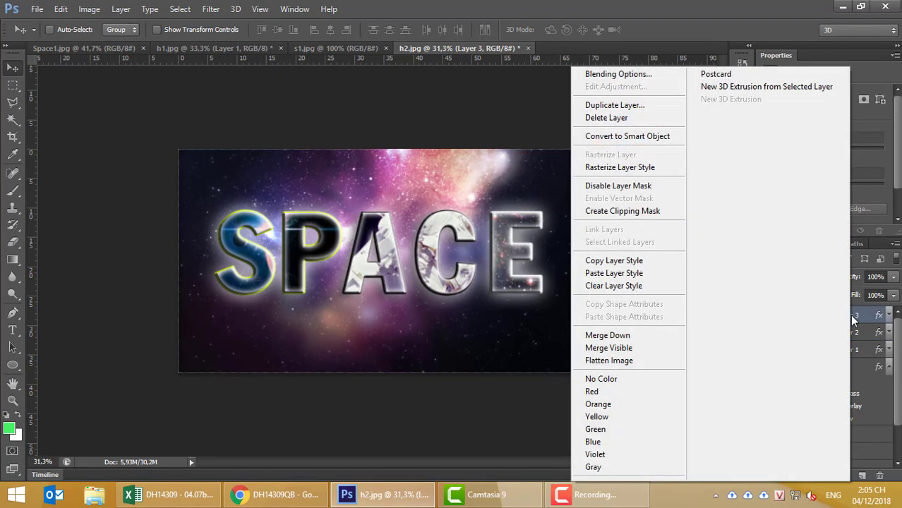
pyautogui.press('Escape')
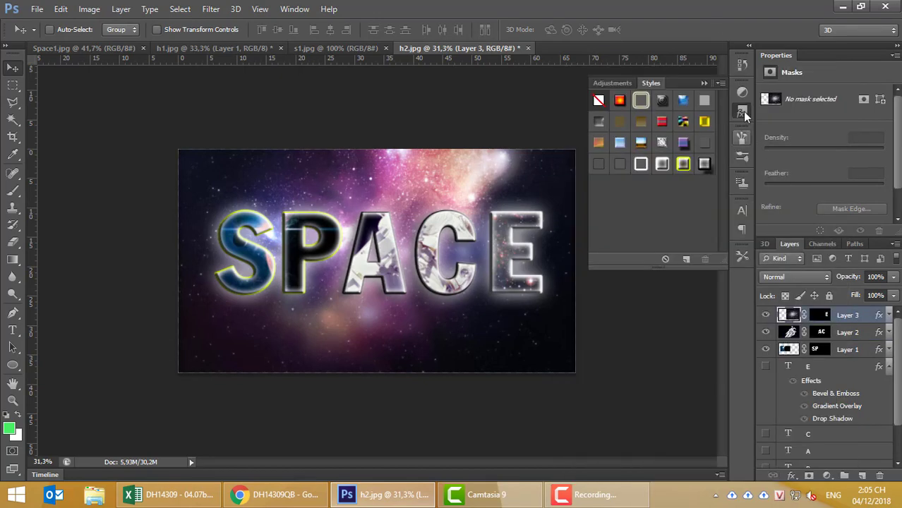
pyautogui.click(721, 83)
pyautogui.click(751, 87)
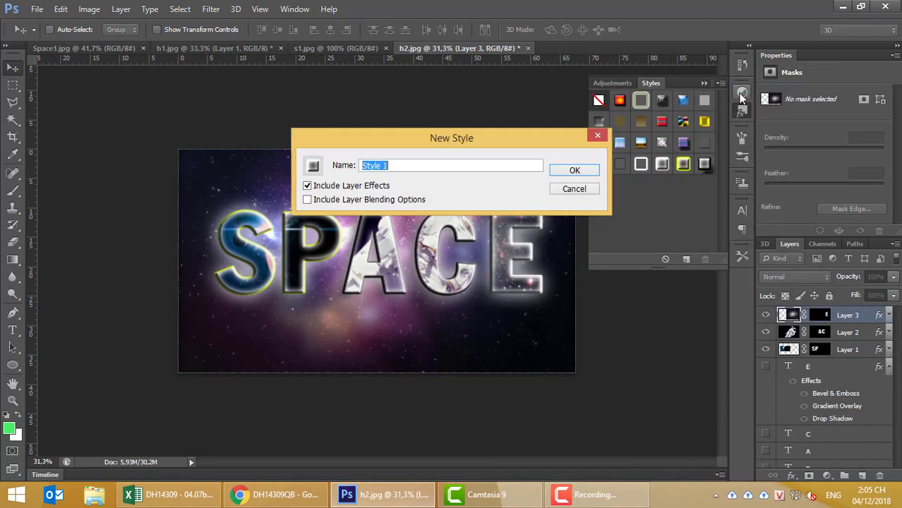
pyautogui.write('qb 3')
pyautogui.click(575, 172)
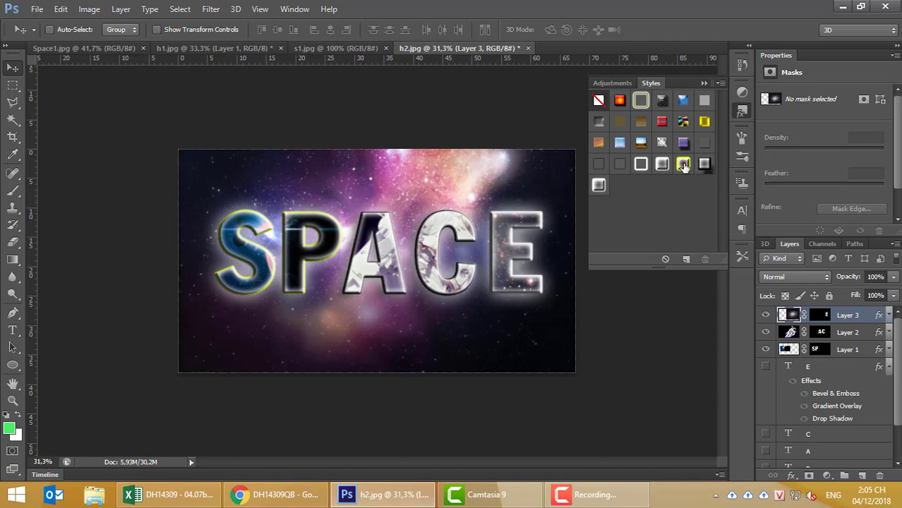
# Step: Delete the default red, gold, orange and other presets until only five custom styles remain
pyautogui.rightClick(599, 101)
pyautogui.click(637, 137)
pyautogui.rightClick(598, 101)
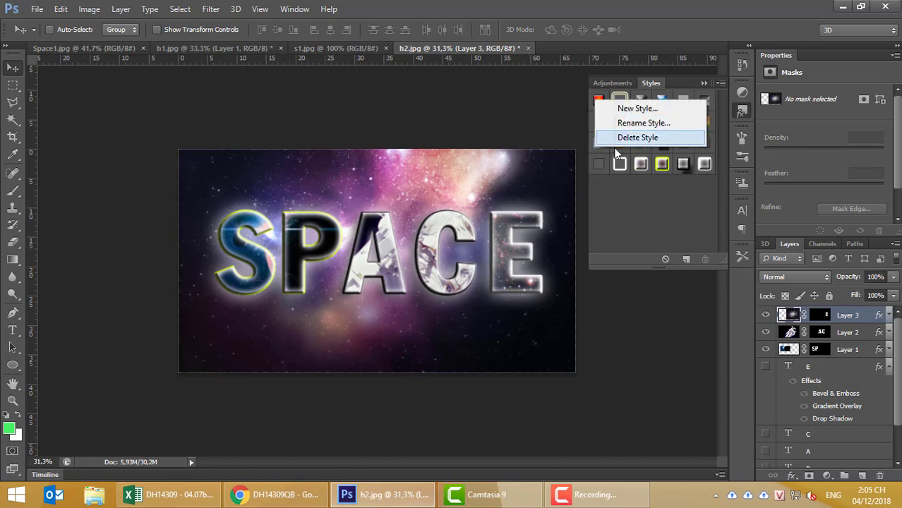
pyautogui.click(616, 141)
pyautogui.rightClick(601, 100)
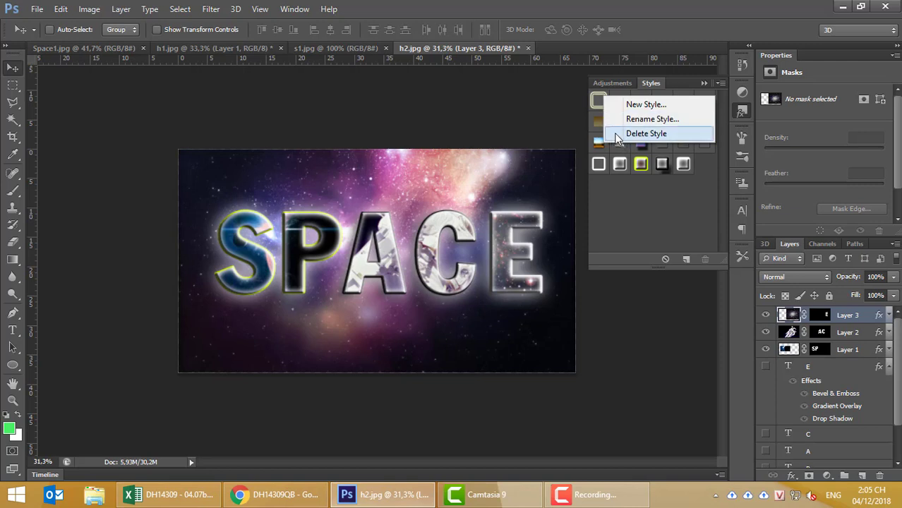
pyautogui.click(616, 139)
pyautogui.rightClick(599, 100)
pyautogui.click(620, 139)
pyautogui.rightClick(599, 102)
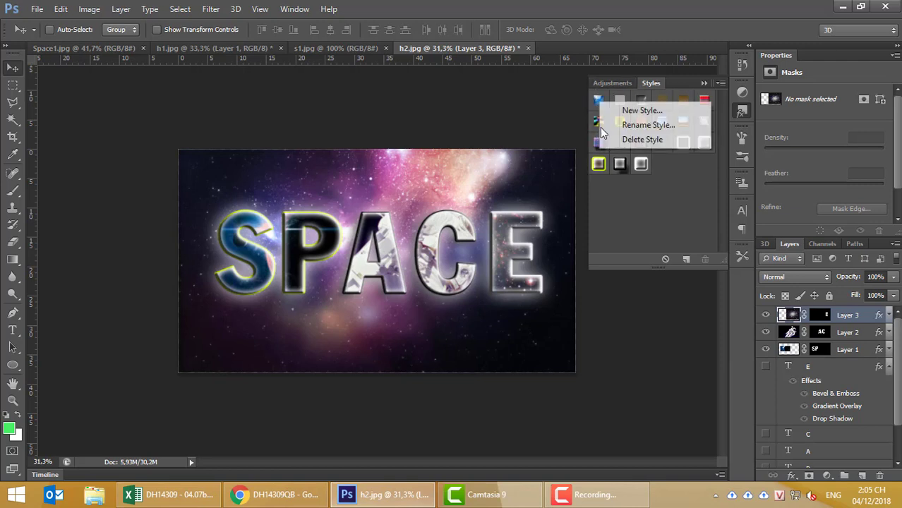
pyautogui.click(618, 140)
pyautogui.rightClick(599, 101)
pyautogui.click(617, 138)
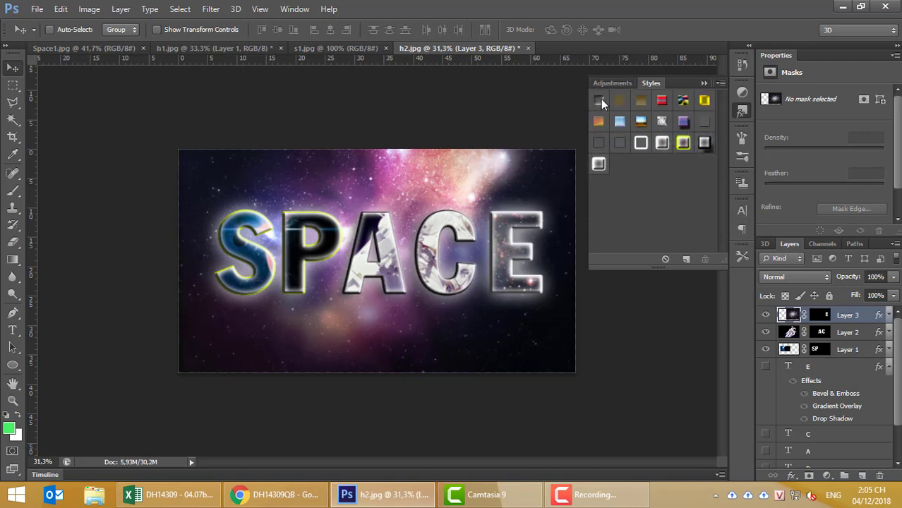
pyautogui.rightClick(601, 100)
pyautogui.click(618, 139)
pyautogui.rightClick(599, 100)
pyautogui.click(618, 139)
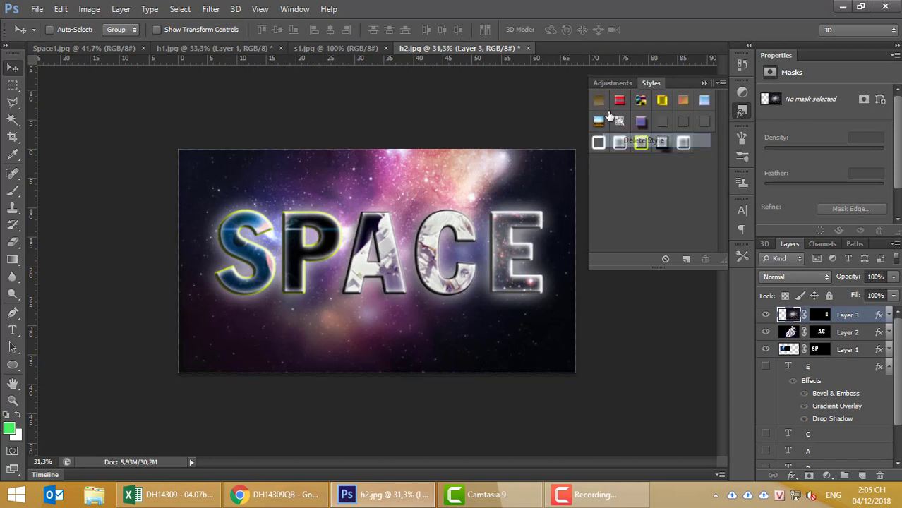
pyautogui.rightClick(599, 101)
pyautogui.click(618, 139)
pyautogui.rightClick(599, 101)
pyautogui.click(618, 139)
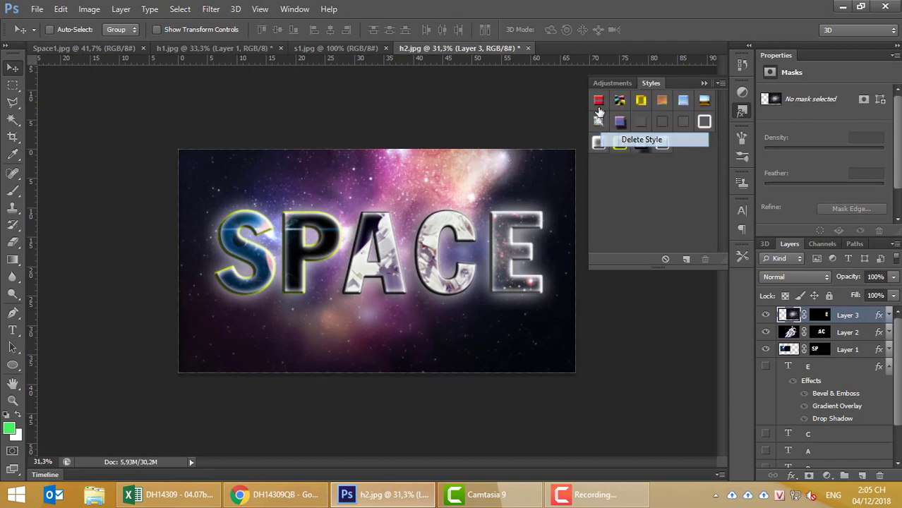
pyautogui.rightClick(599, 100)
pyautogui.click(617, 139)
pyautogui.rightClick(599, 100)
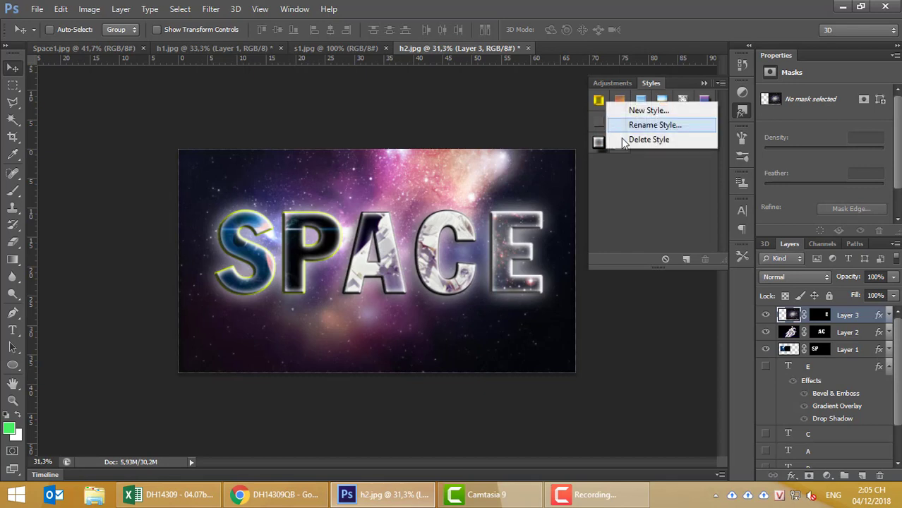
pyautogui.click(622, 139)
pyautogui.rightClick(599, 100)
pyautogui.click(618, 139)
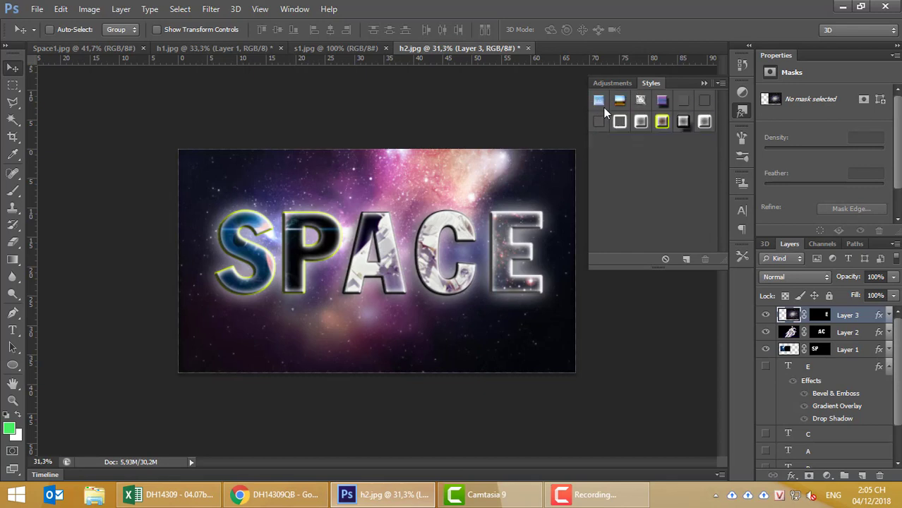
pyautogui.rightClick(600, 102)
pyautogui.click(621, 139)
pyautogui.rightClick(599, 101)
pyautogui.click(619, 139)
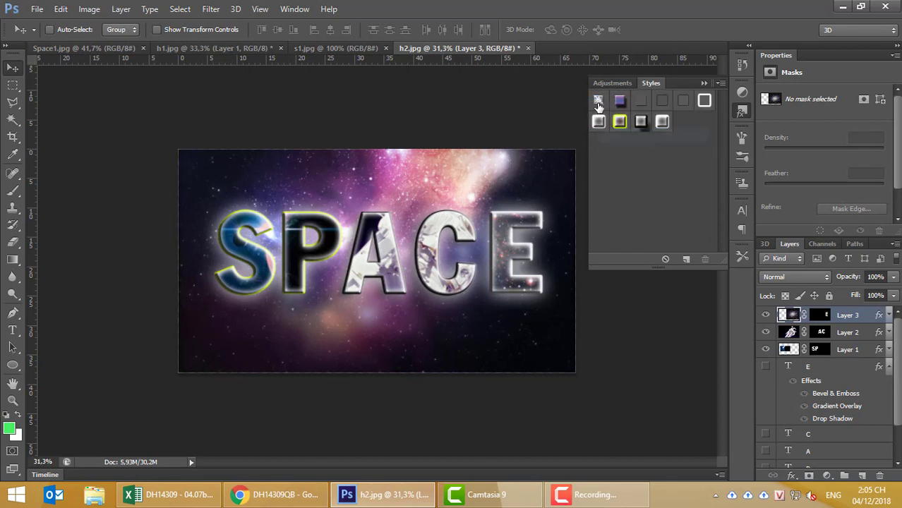
pyautogui.rightClick(599, 101)
pyautogui.click(614, 141)
pyautogui.rightClick(598, 99)
pyautogui.click(618, 134)
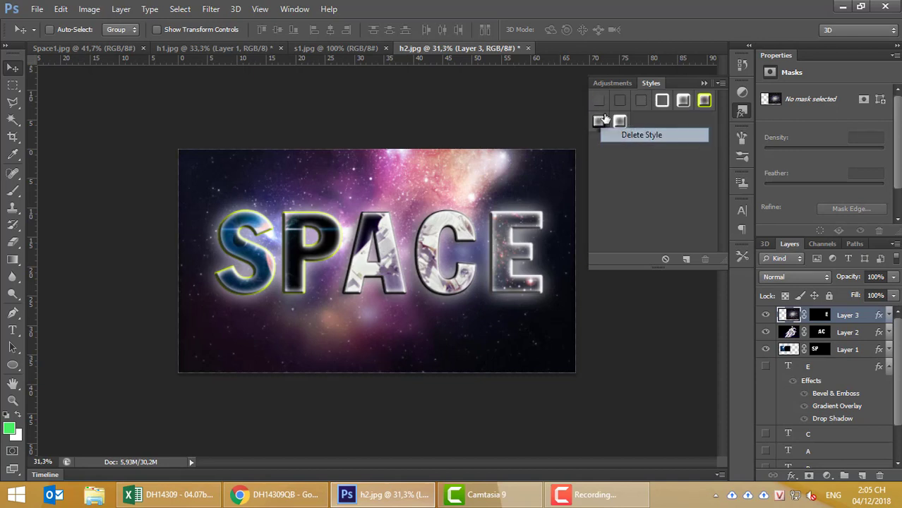
pyautogui.rightClick(598, 101)
pyautogui.click(627, 139)
pyautogui.rightClick(606, 103)
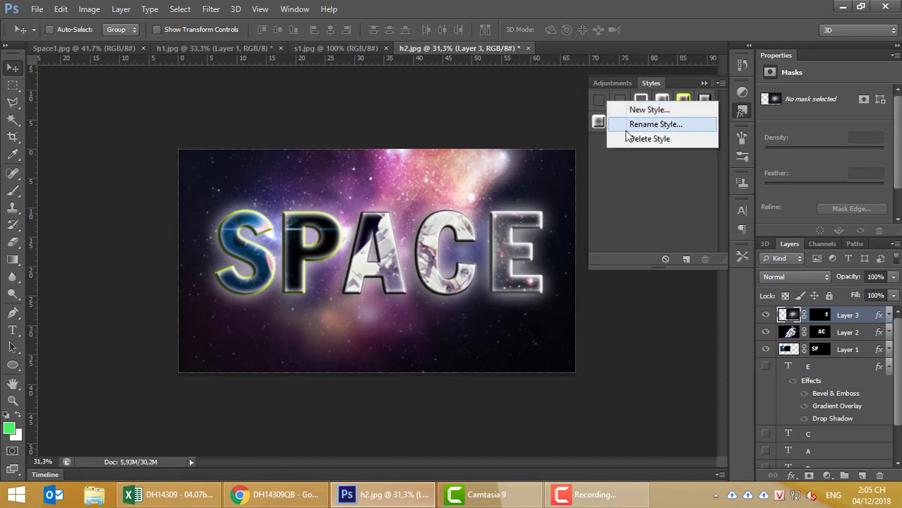
pyautogui.click(627, 138)
pyautogui.rightClick(598, 101)
pyautogui.click(631, 139)
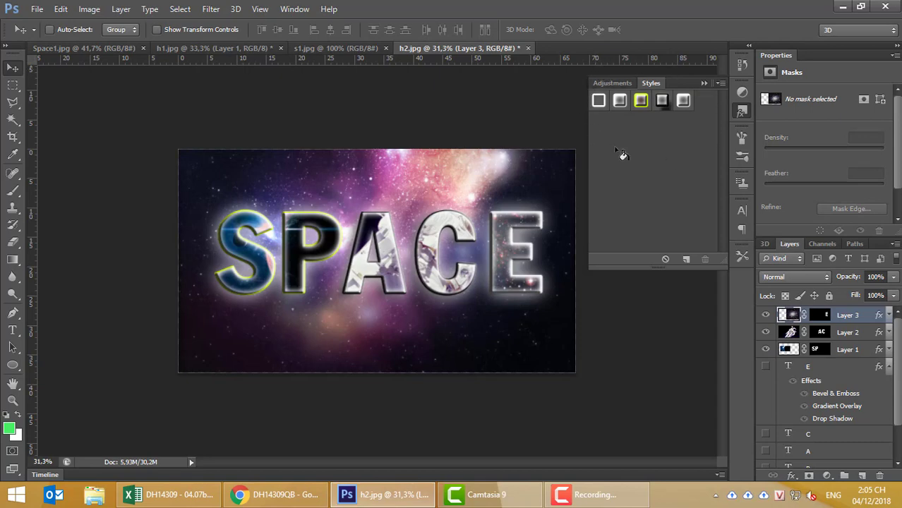
# Step: Save the styles to the Desktop as an .ASL file named with the student code and author's name
pyautogui.click(722, 83)
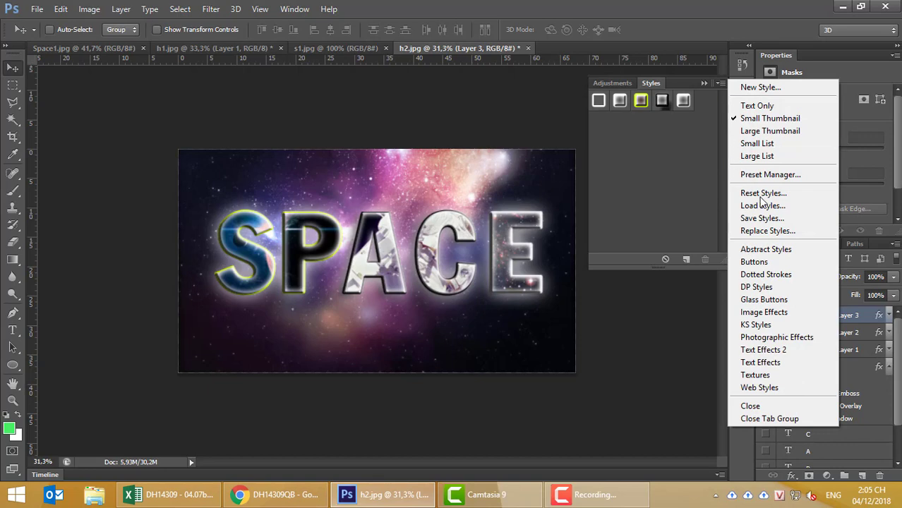
pyautogui.click(761, 218)
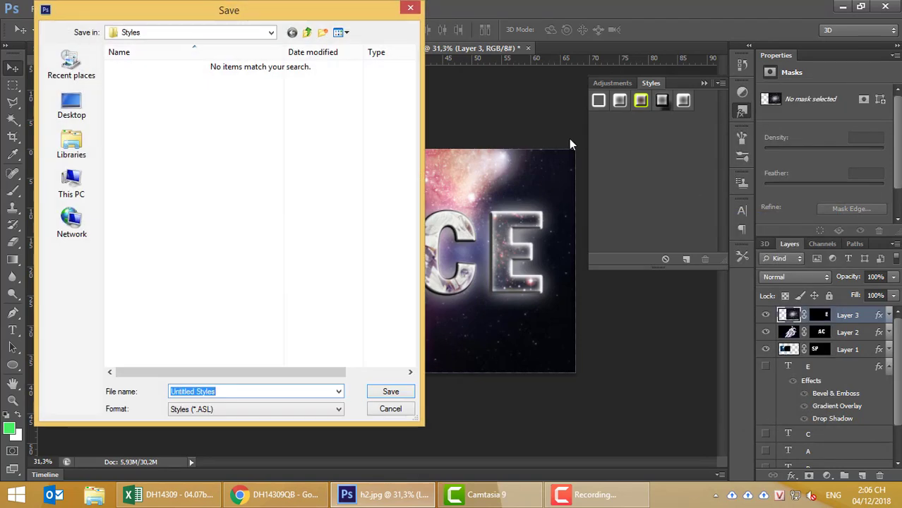
pyautogui.click(84, 106)
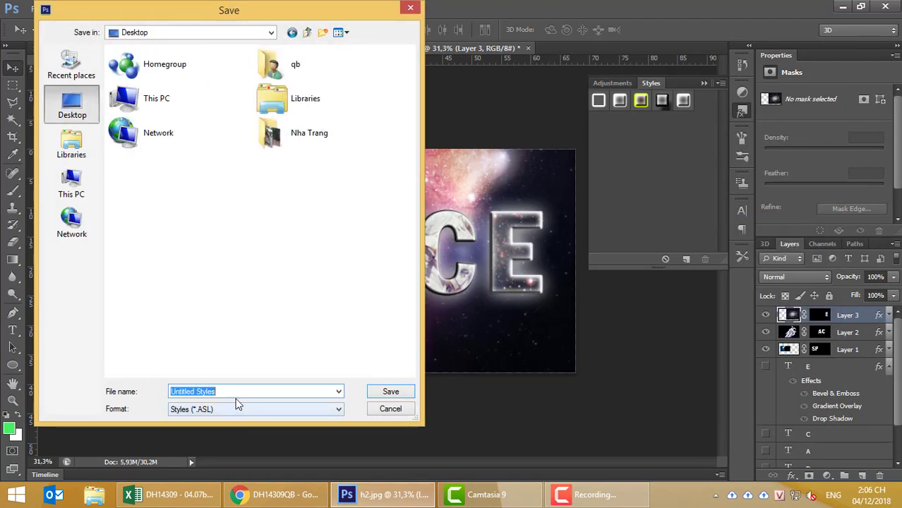
pyautogui.write('MSSv')
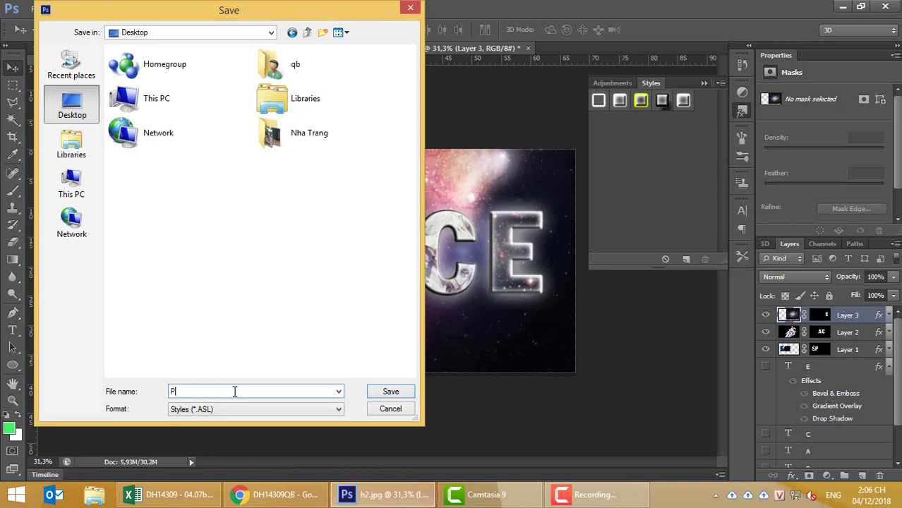
pyautogui.write('0')
pyautogui.write('01 -')
pyautogui.write(' Quan')
pyautogui.write('g Binh')
pyautogui.click(387, 393)
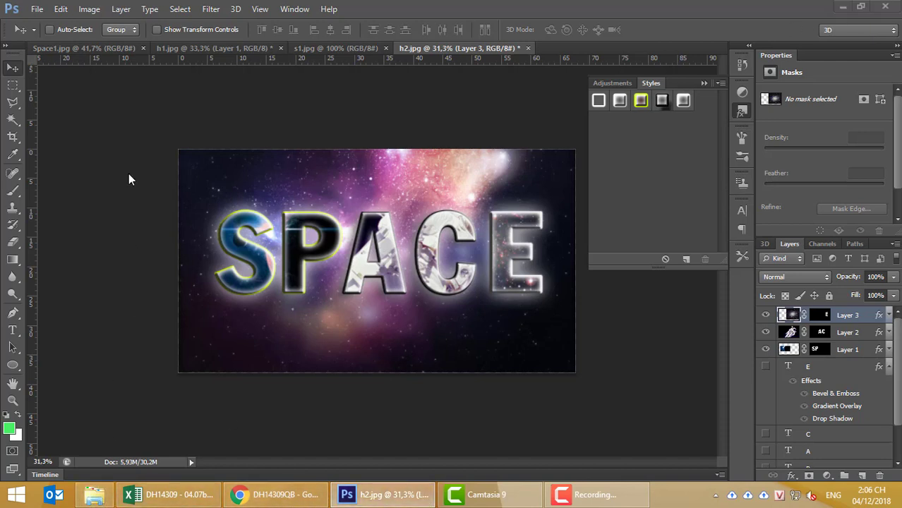
# Step: Find the 12.2 KB .ASL styles file on the Desktop and open it in Photoshop
pyautogui.press('super+e')
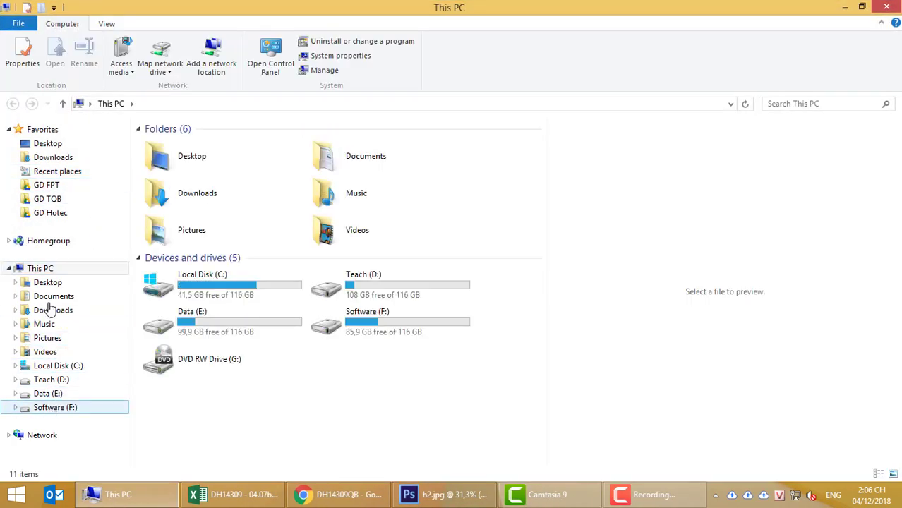
pyautogui.click(54, 283)
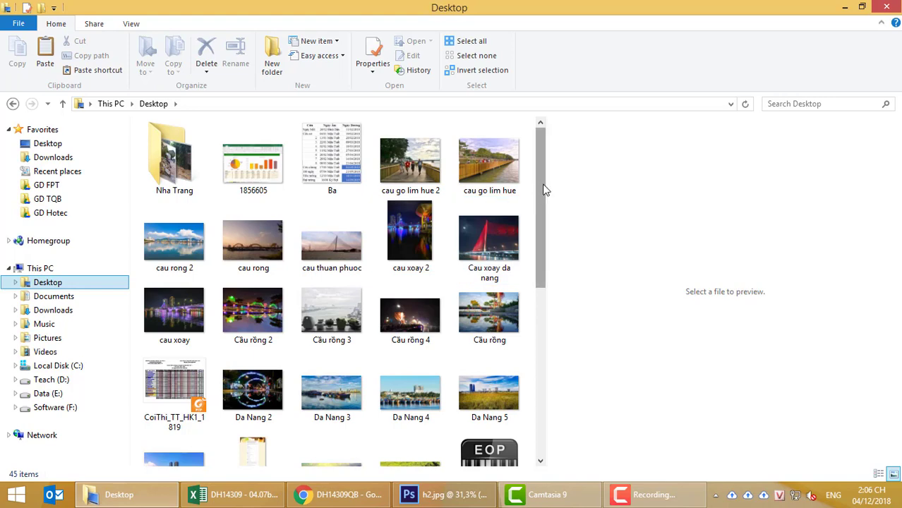
pyautogui.moveTo(543, 189); pyautogui.dragTo(550, 363)
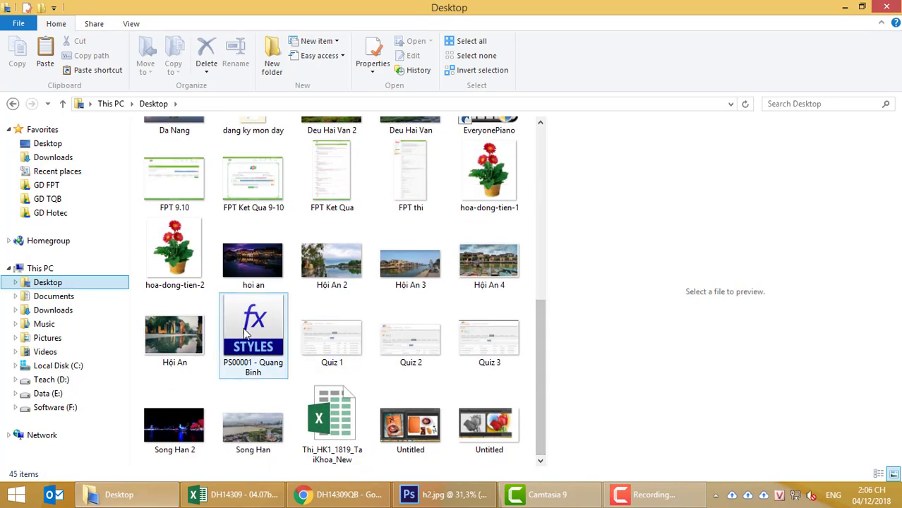
pyautogui.click(246, 335)
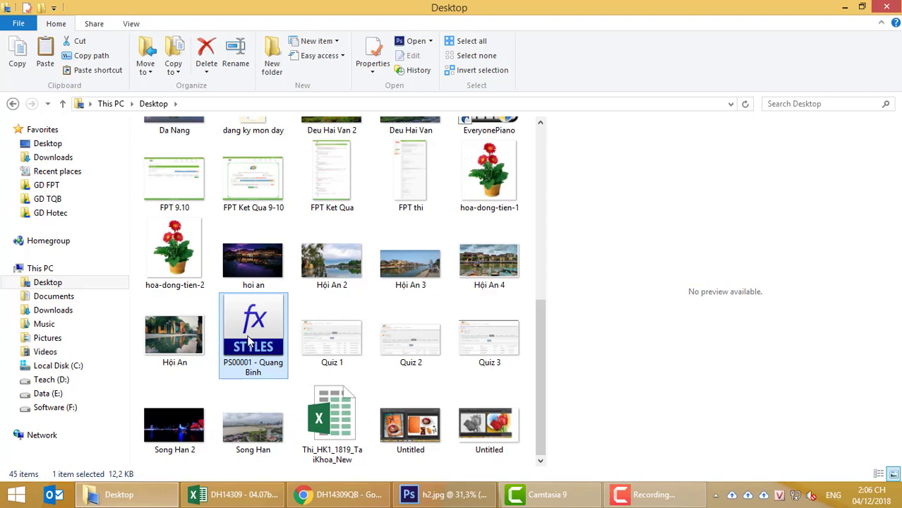
pyautogui.moveTo(253, 332)
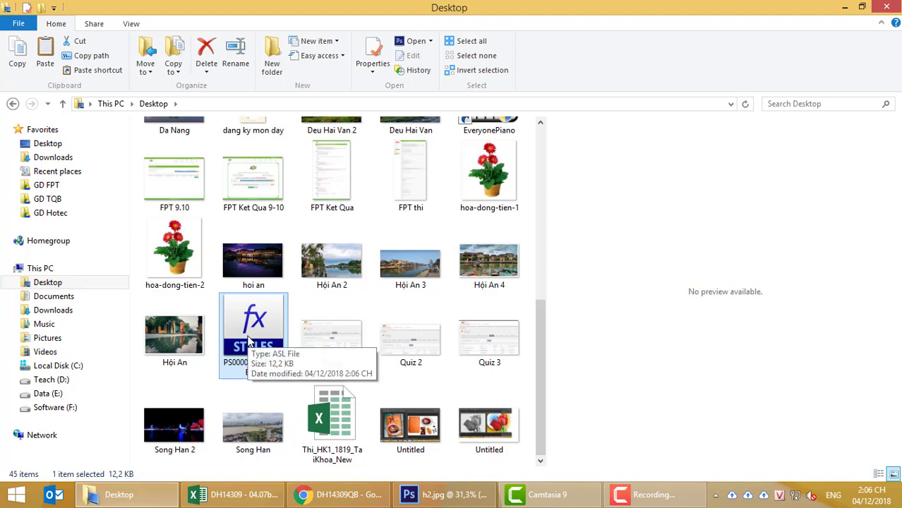
pyautogui.doubleClick(249, 341)
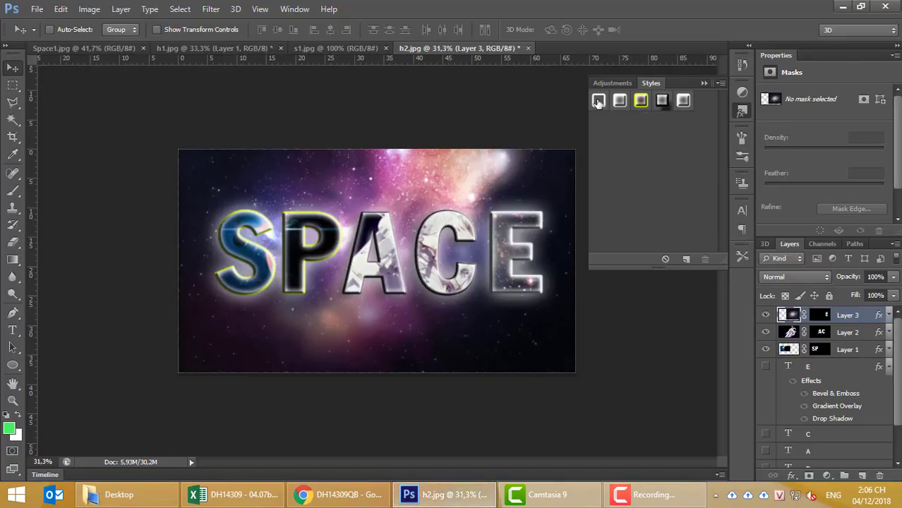
# Step: Delete all five custom styles from the Styles panel one by one
pyautogui.rightClick(598, 103)
pyautogui.click(609, 137)
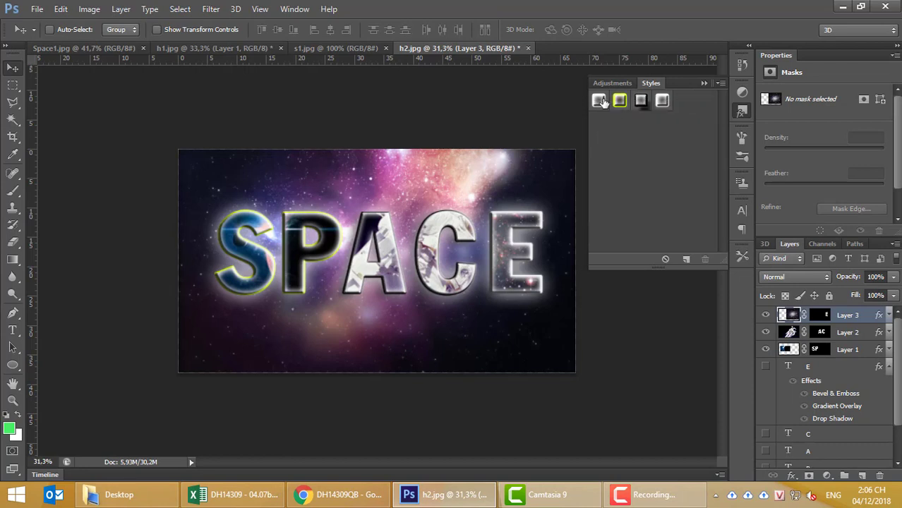
pyautogui.rightClick(599, 101)
pyautogui.click(629, 139)
pyautogui.rightClick(598, 101)
pyautogui.click(614, 139)
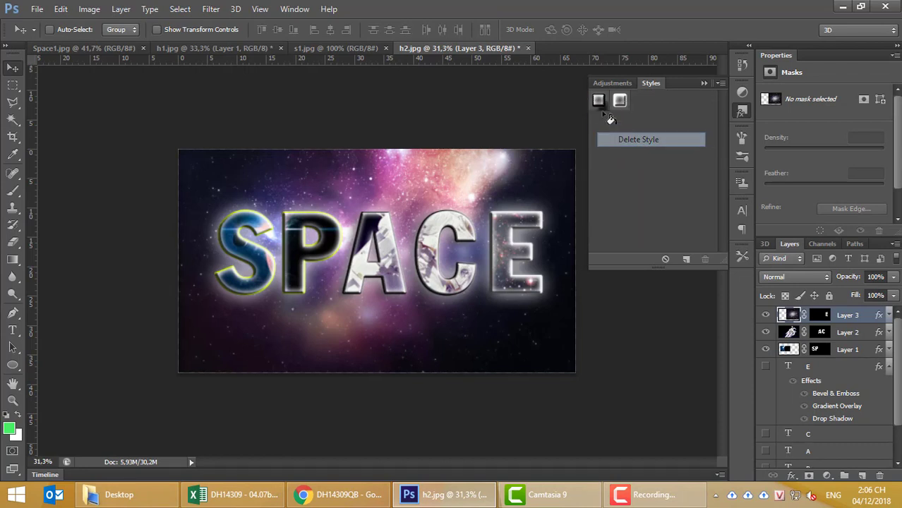
pyautogui.rightClick(599, 101)
pyautogui.click(616, 141)
pyautogui.rightClick(599, 103)
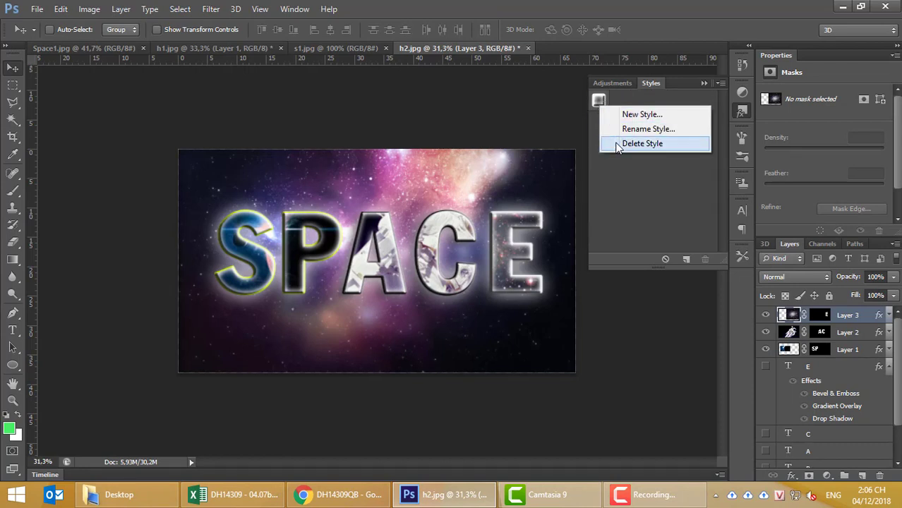
pyautogui.click(617, 145)
pyautogui.click(720, 83)
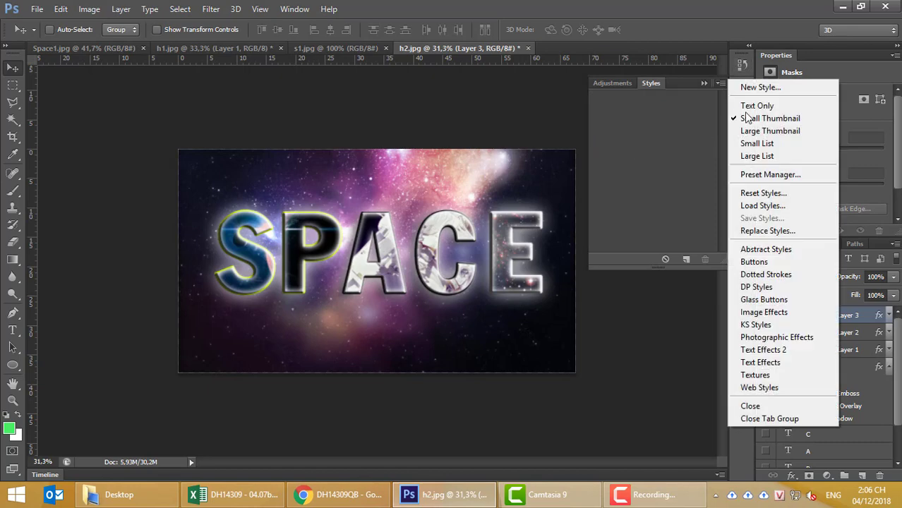
# Step: Load the Abstract Styles set into the Styles panel
pyautogui.click(753, 208)
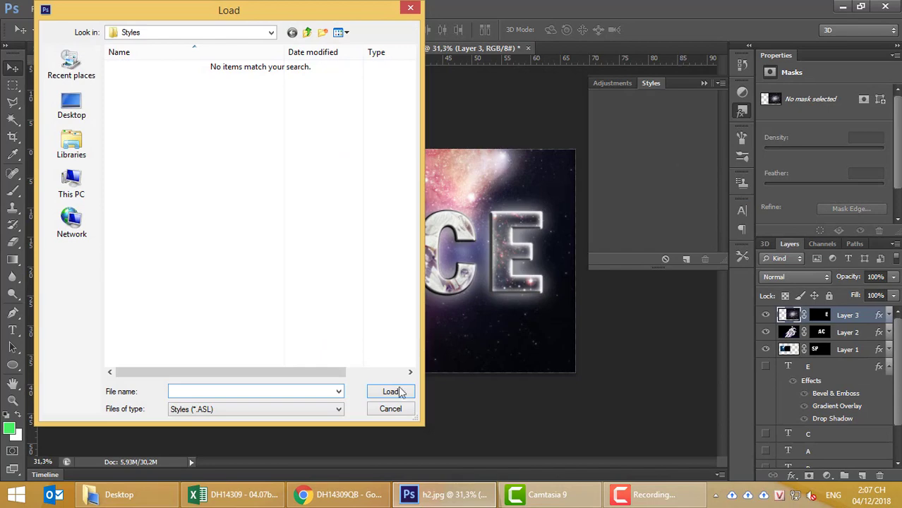
pyautogui.click(396, 415)
pyautogui.click(720, 84)
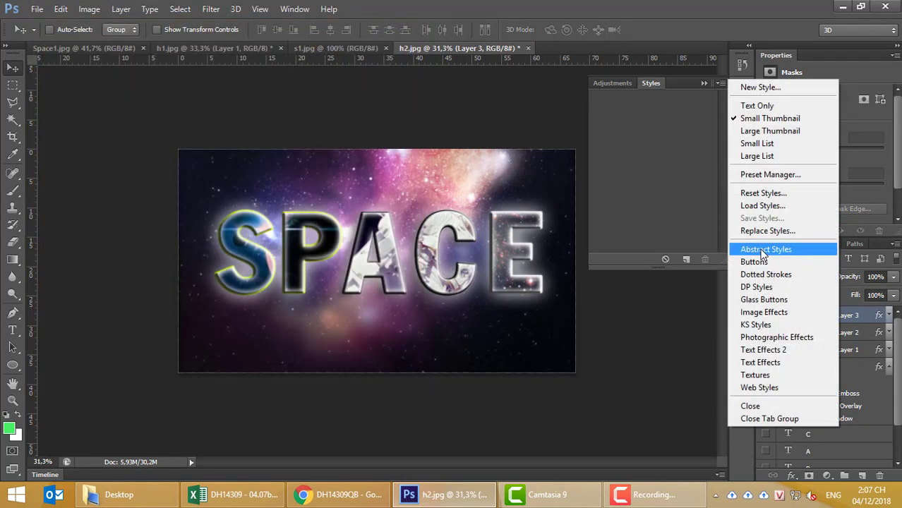
pyautogui.click(763, 251)
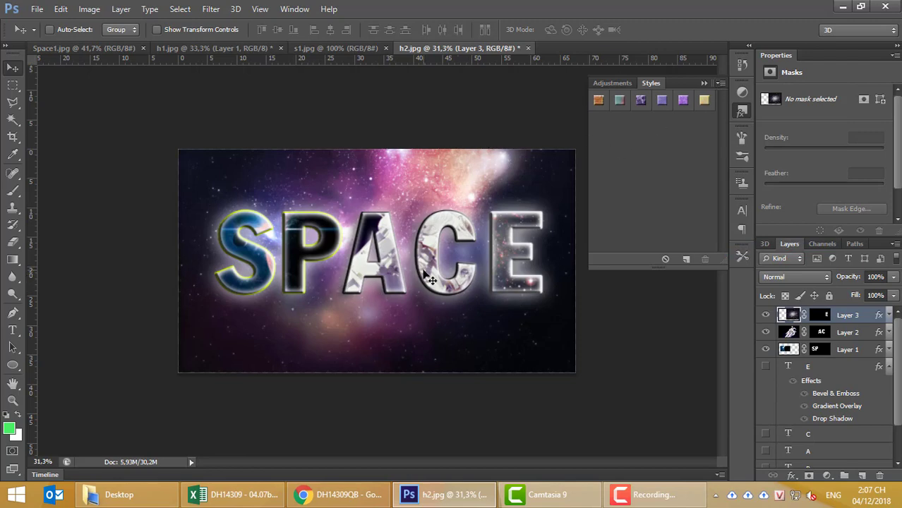
# Step: Reload the saved .ASL styles file from the Desktop, then return to the Desktop folder window
pyautogui.click(720, 84)
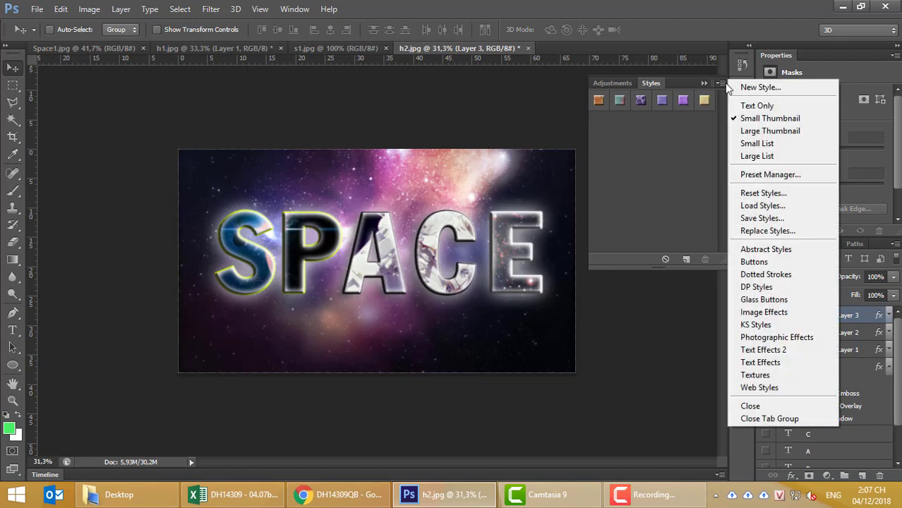
pyautogui.click(763, 205)
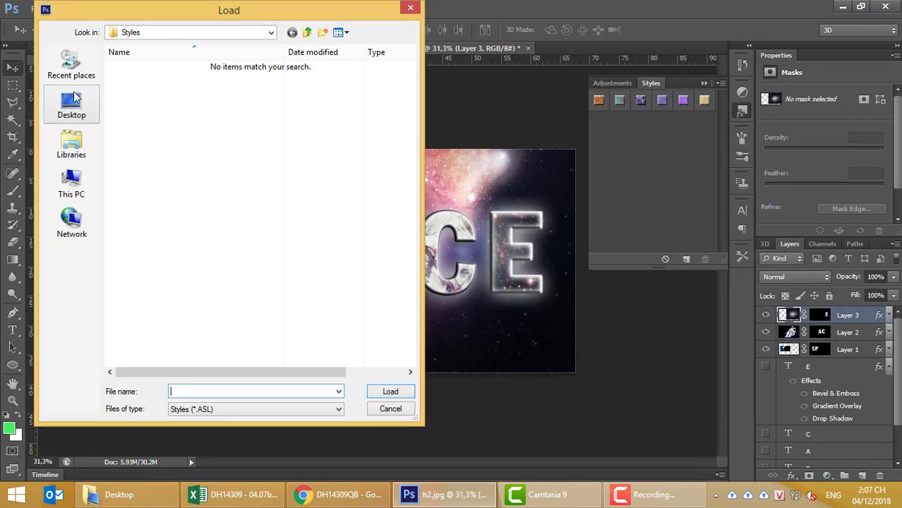
pyautogui.click(71, 102)
pyautogui.doubleClick(145, 173)
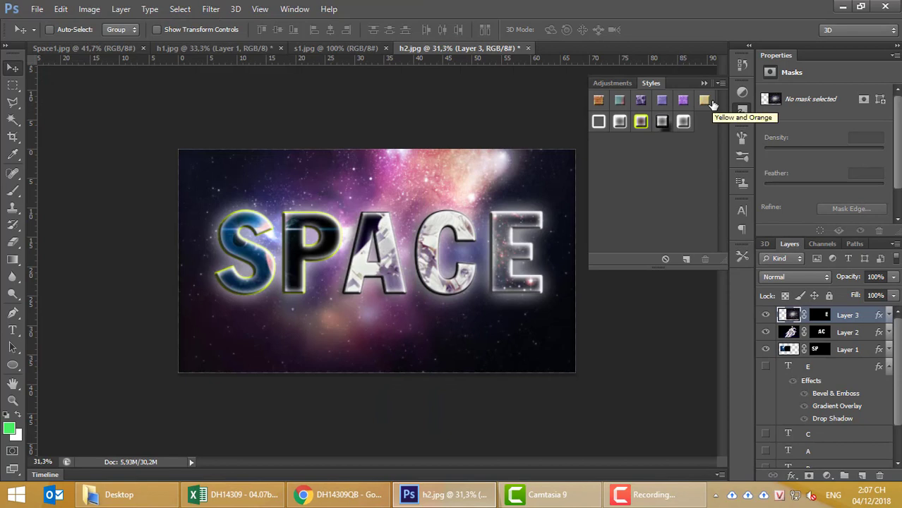
pyautogui.click(119, 494)
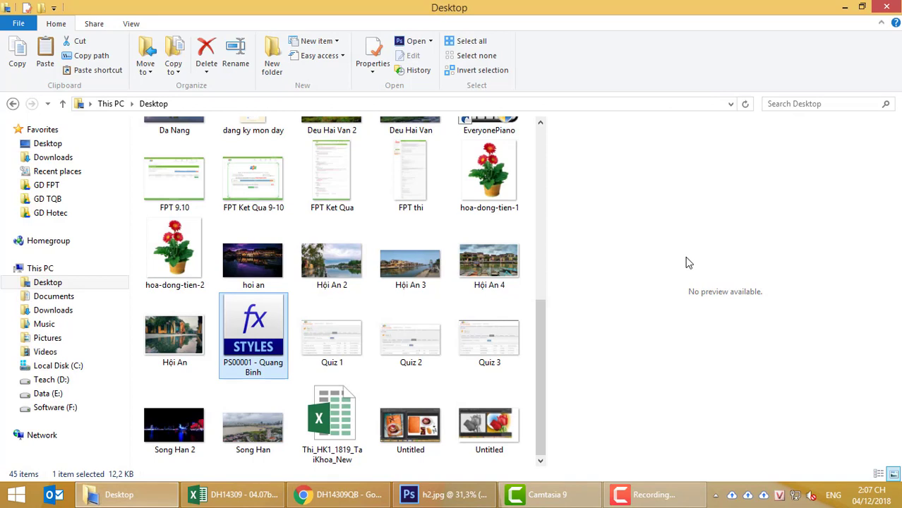